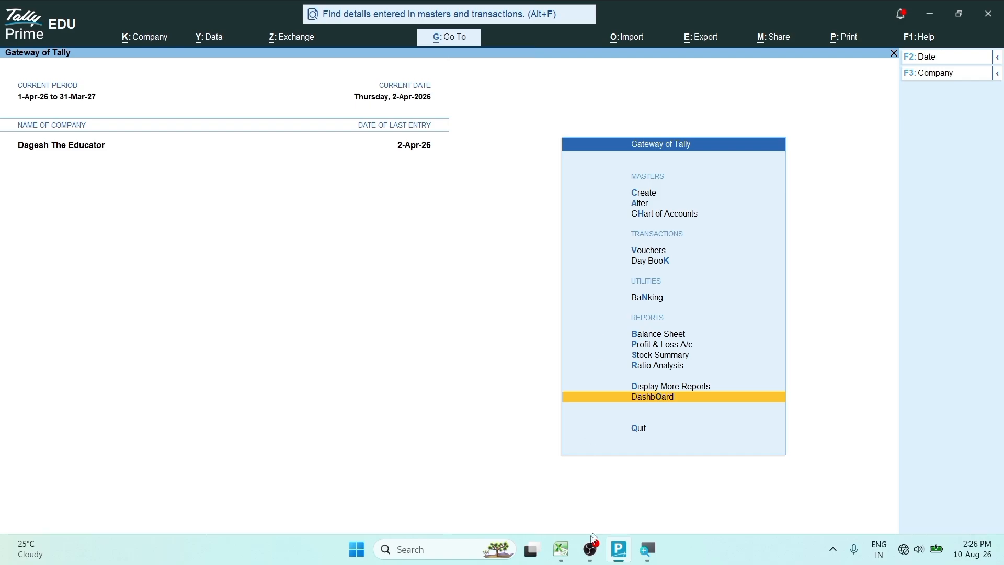
Step: Switch to the Purchase Data workbook in Excel and examine the GSTR-3B Data sheet's purchase entries, especially the Supplier Name column
left_click(562, 550)
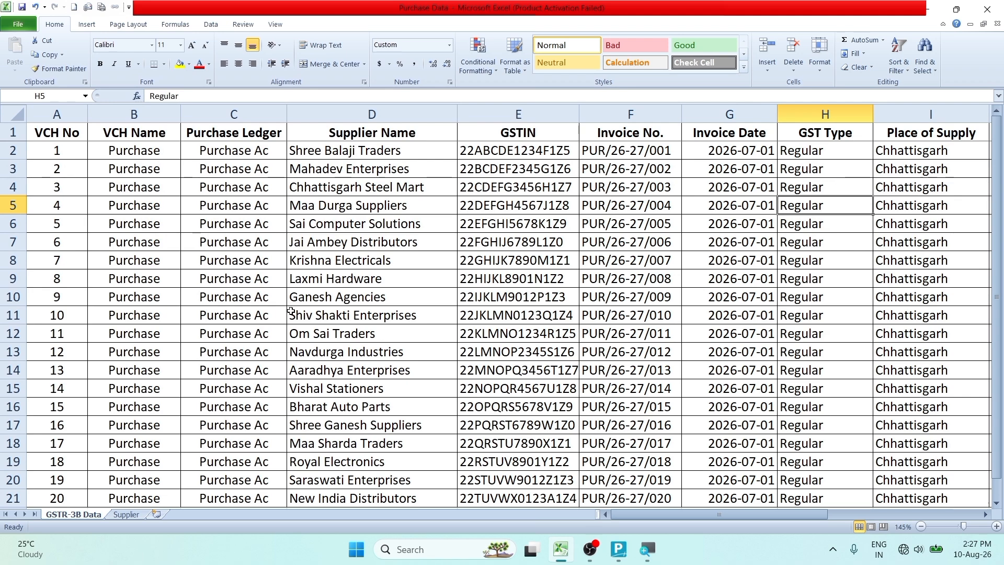
scroll(134, 419, "down", 2)
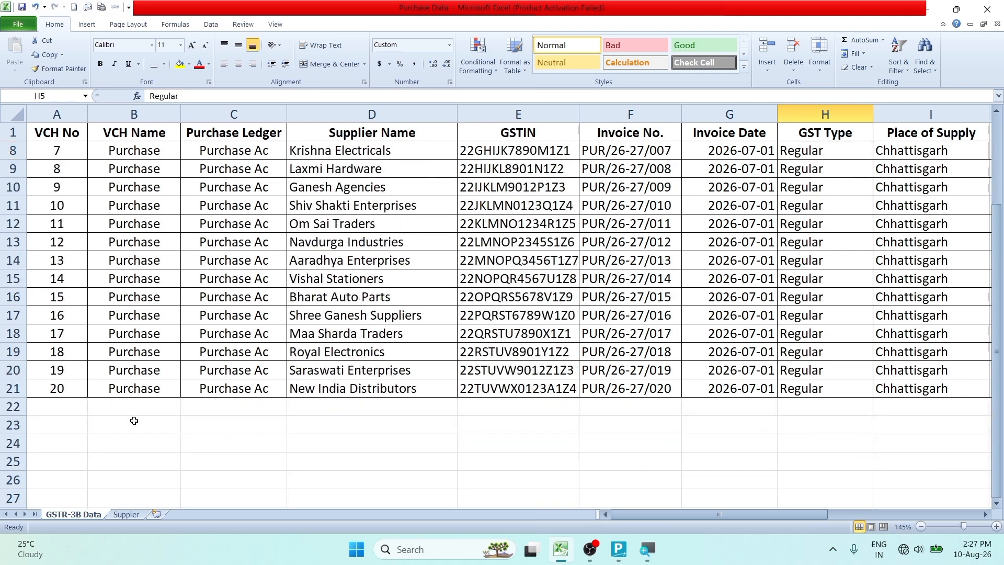
scroll(135, 421, "up", 2)
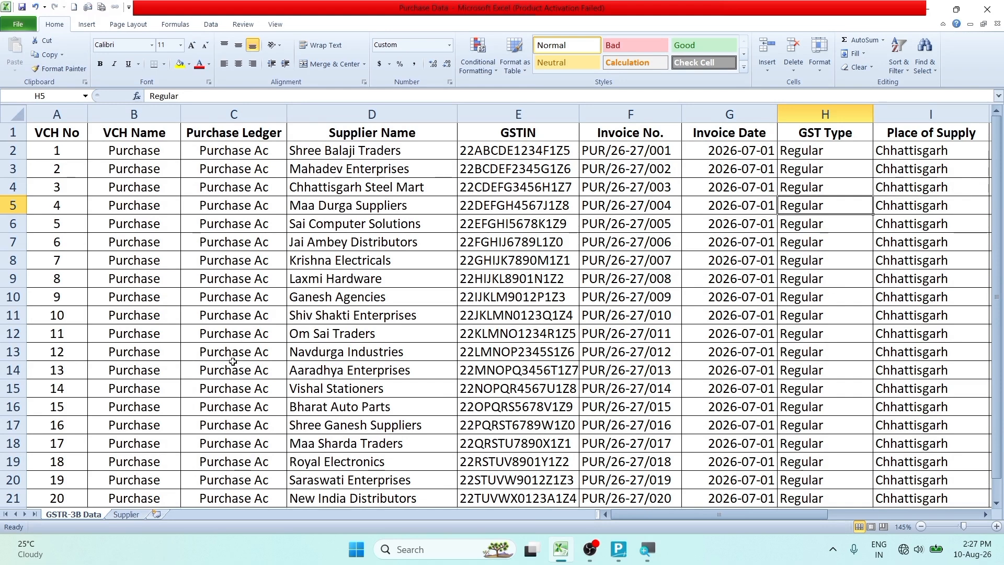
left_click_drag(372, 132, 368, 191)
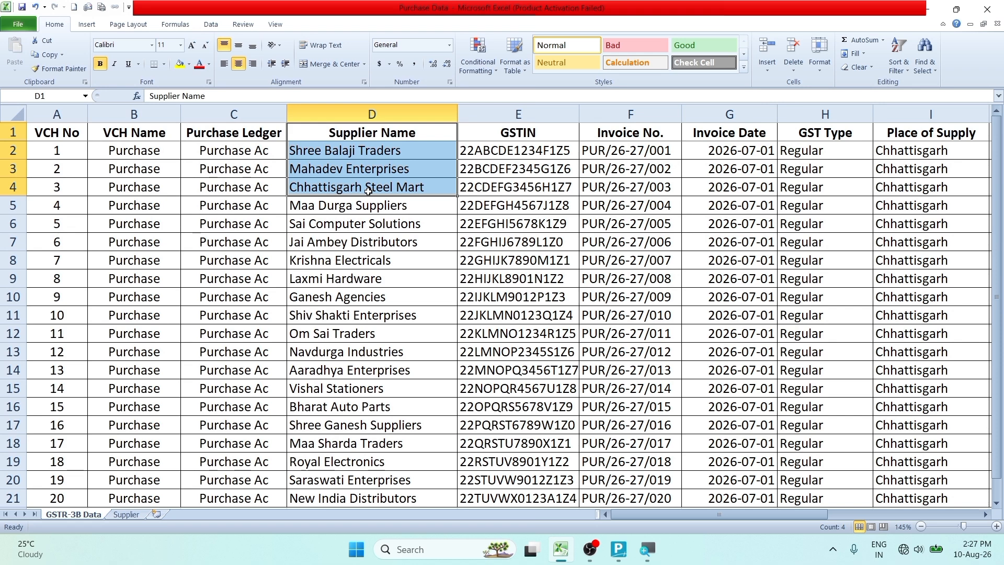
left_click(368, 191)
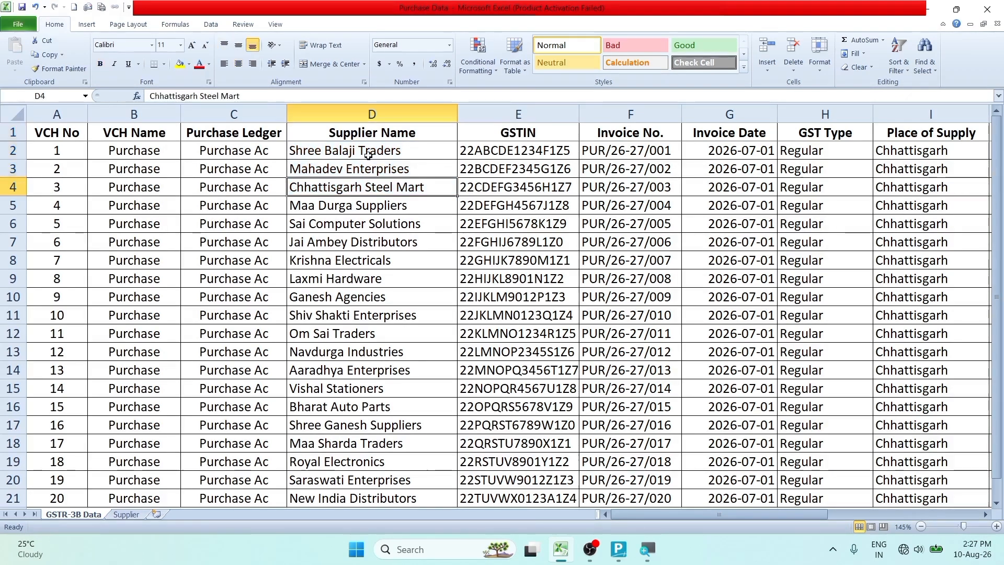
left_click_drag(369, 153, 368, 222)
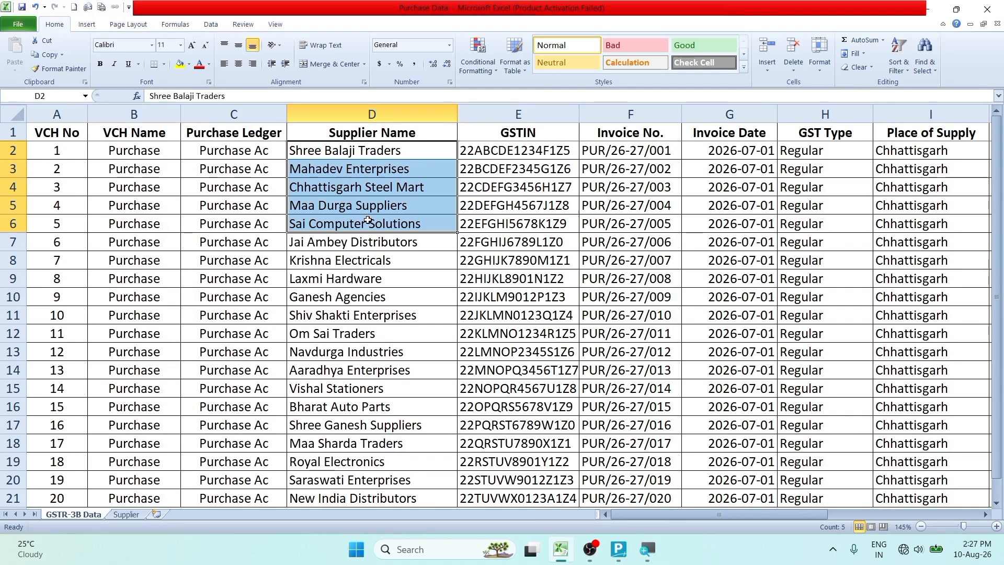
left_click(369, 224)
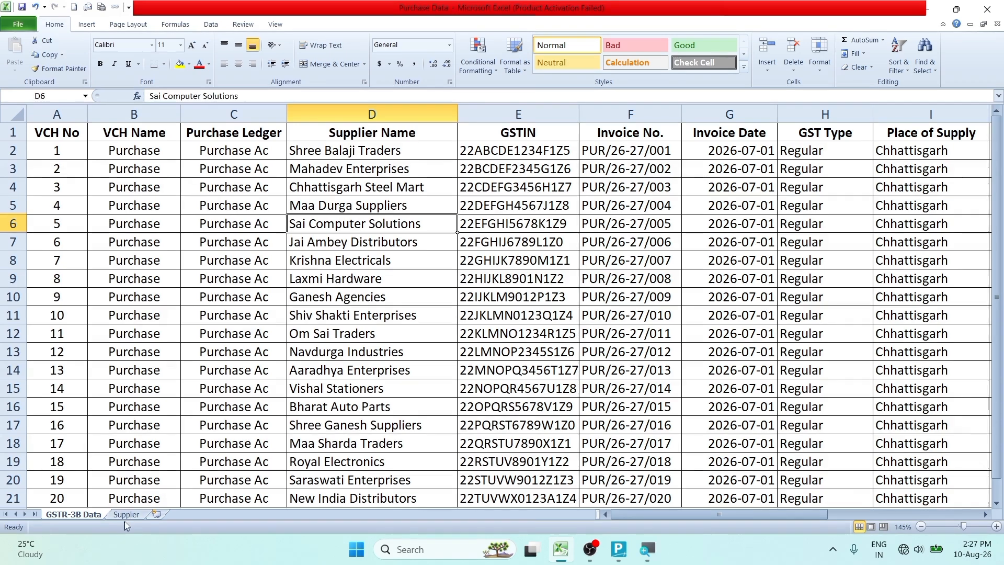
Step: Open the Supplier sheet and examine its columns from Supplier Name, Under, GST Type and GSTIN through Place of Supply, Supplier City and Pin Code
left_click(131, 515)
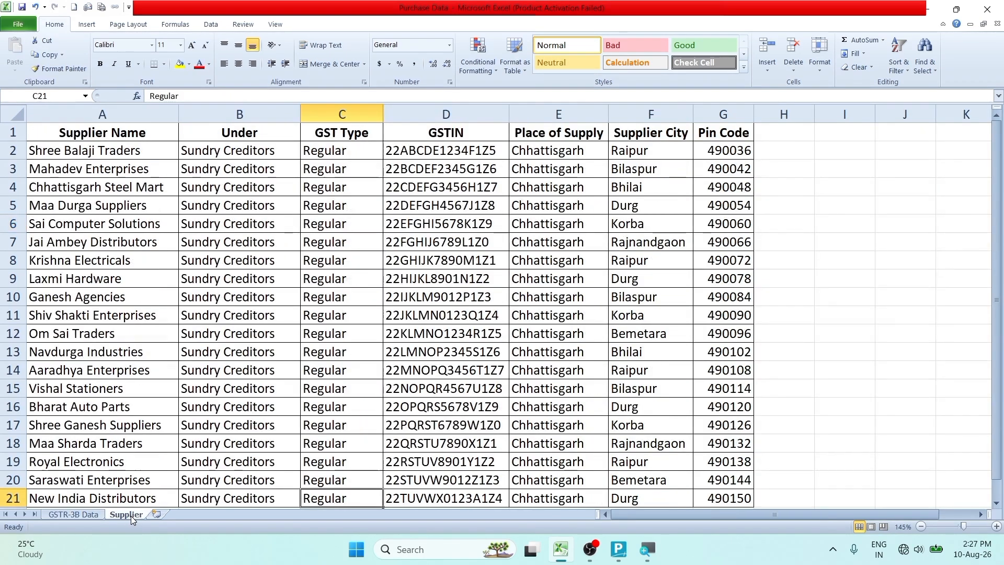
left_click(114, 134)
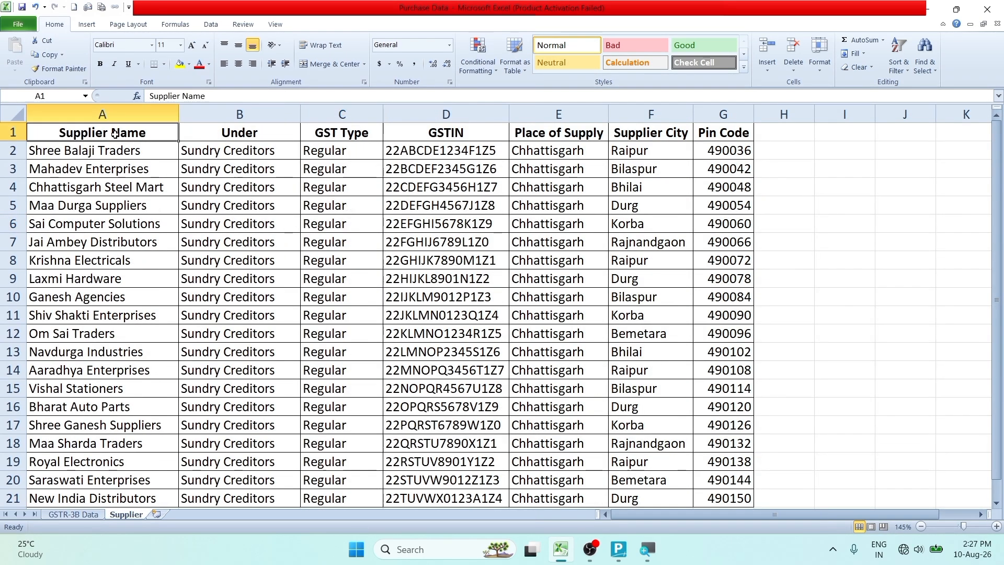
left_click_drag(115, 133, 105, 372)
left_click_drag(243, 135, 252, 352)
left_click(252, 351)
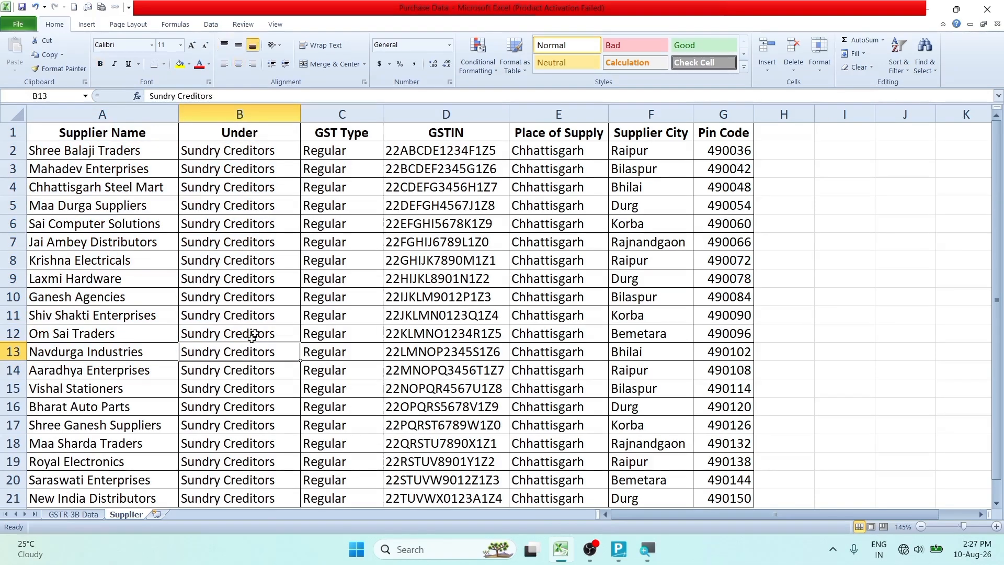
left_click_drag(331, 135, 313, 360)
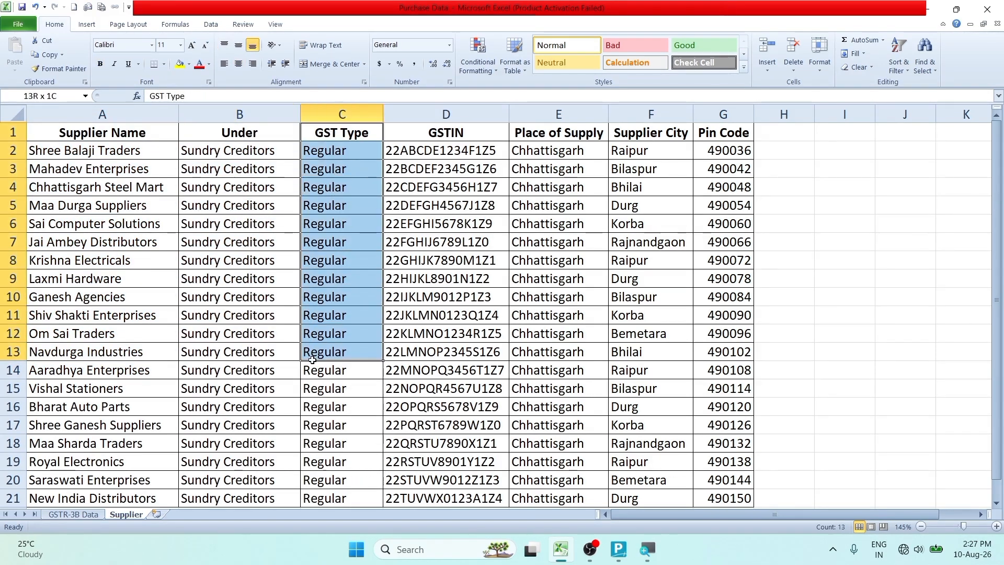
left_click_drag(442, 135, 447, 378)
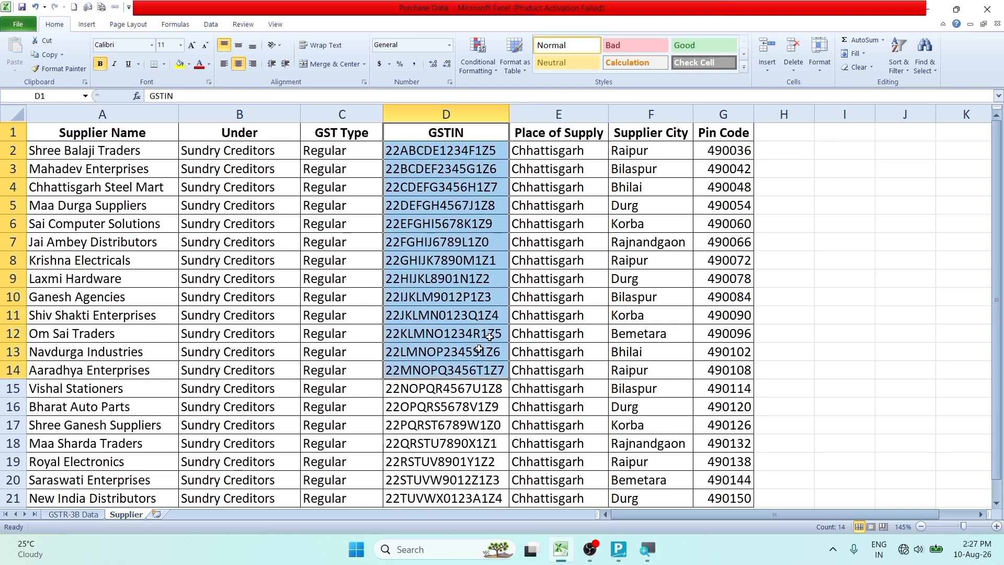
left_click_drag(550, 134, 547, 370)
left_click(549, 388)
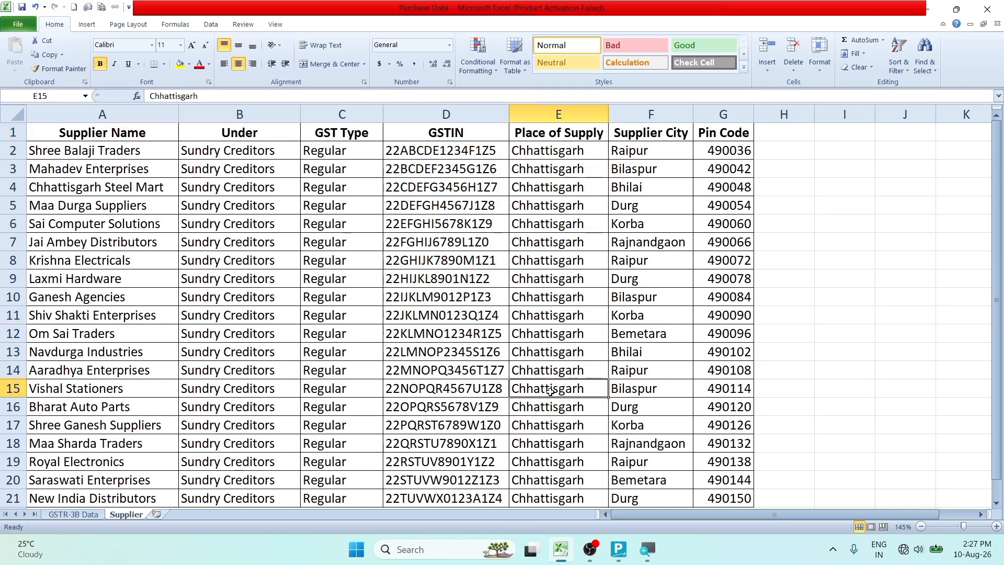
left_click_drag(644, 139, 634, 328)
left_click(635, 328)
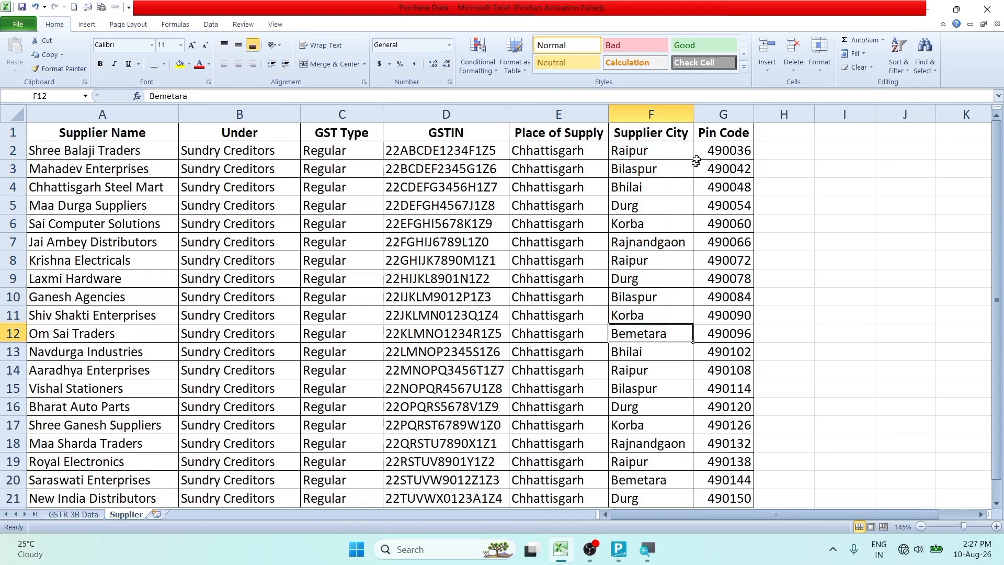
left_click_drag(714, 137, 716, 271)
left_click(717, 272)
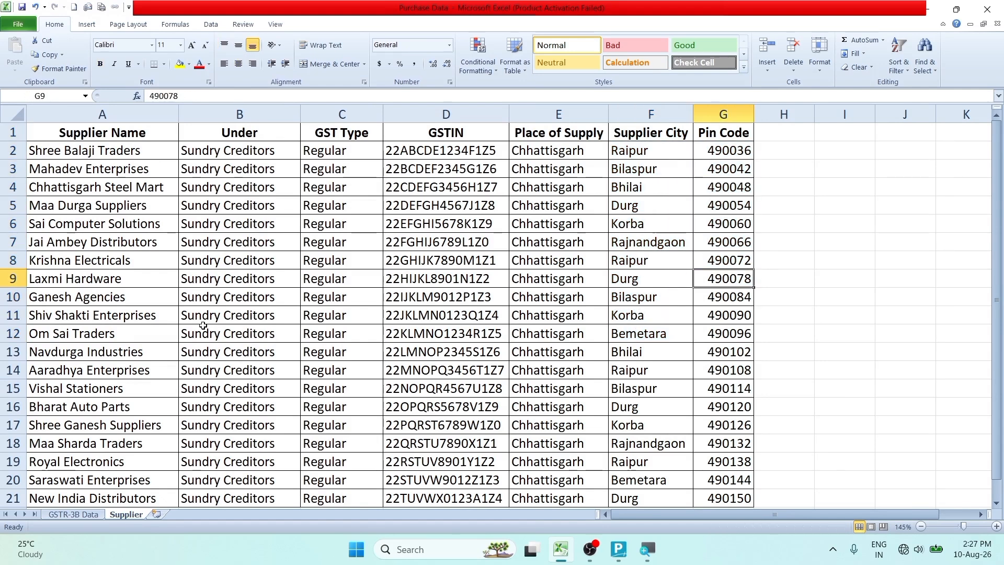
Step: Switch to TallyPrime and shut the currently open company
left_click(620, 556)
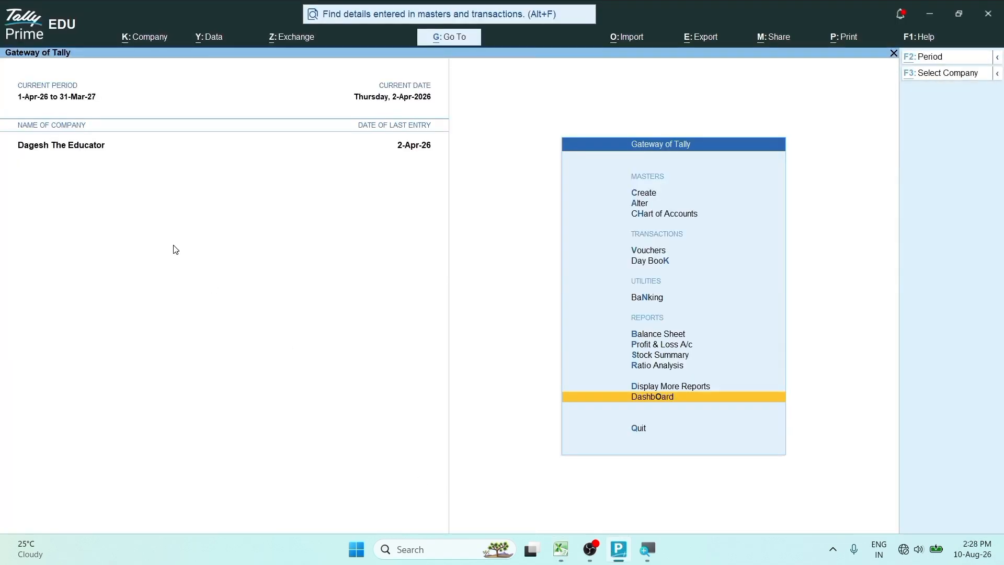
key("alt+k")
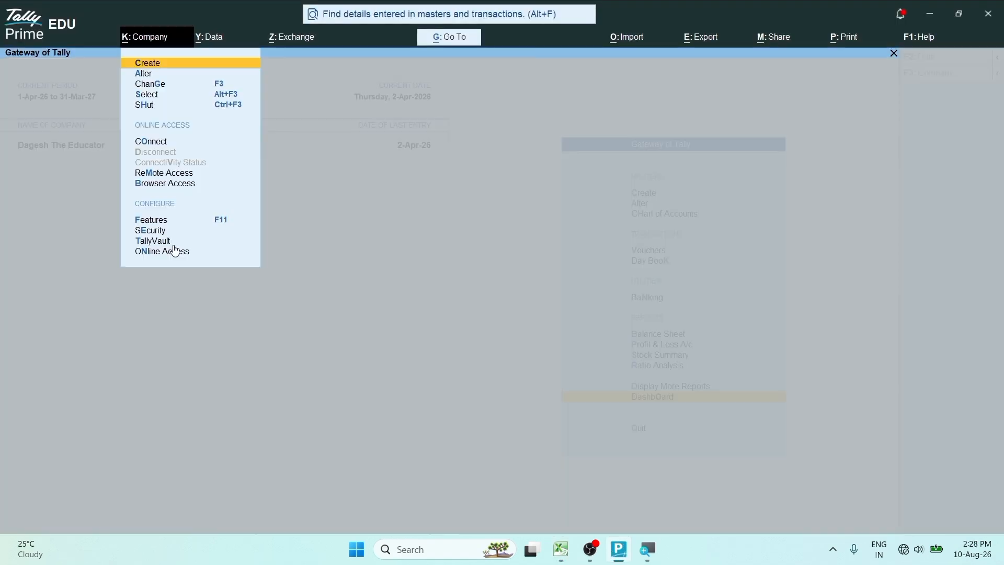
left_click(151, 107)
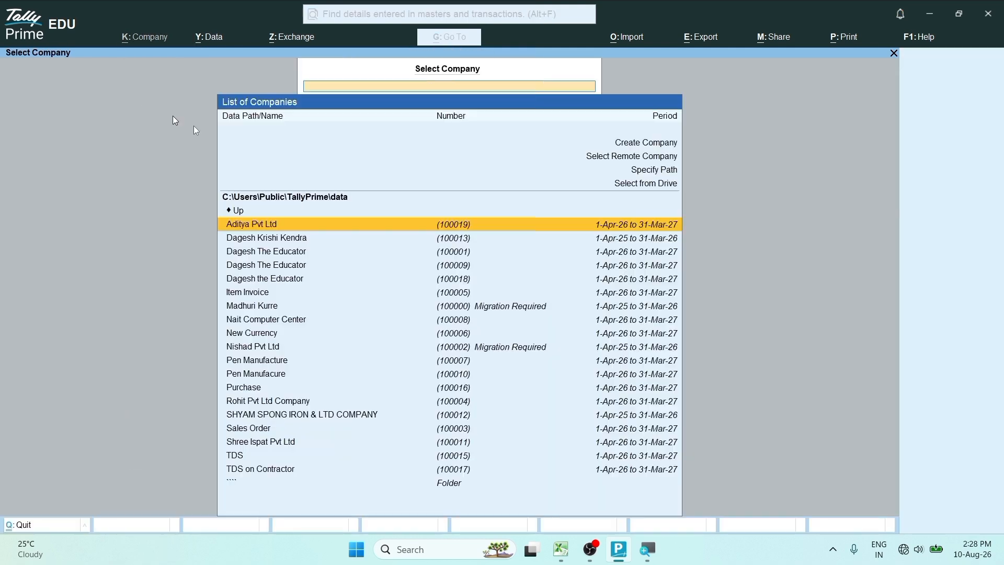
Step: Create a company named "Purchase Data Import" with the state Chhattisgarh, and accept the default company features
left_click(649, 143)
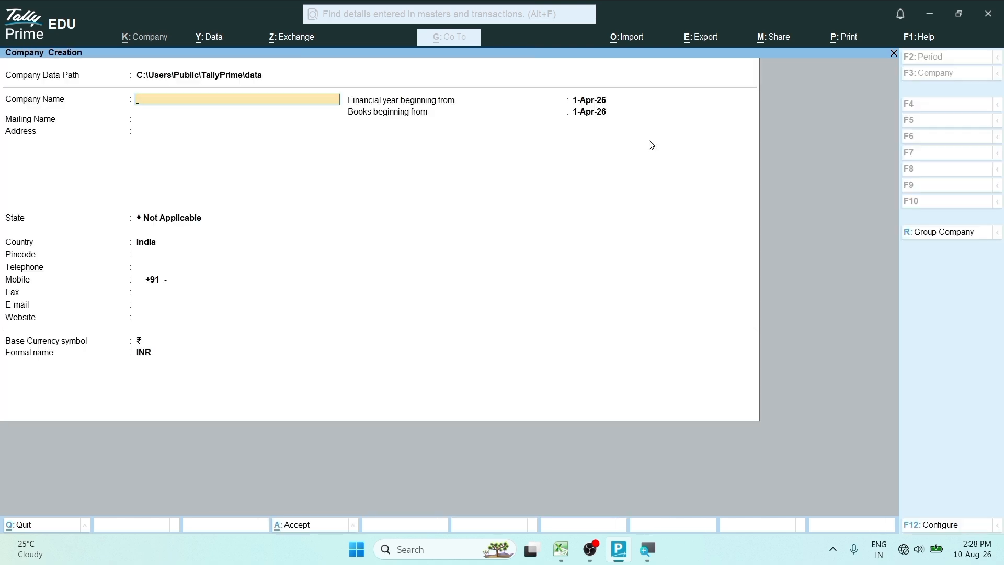
type("Purchase Data Impo")
key("Return")
key("Return")
key("Return")
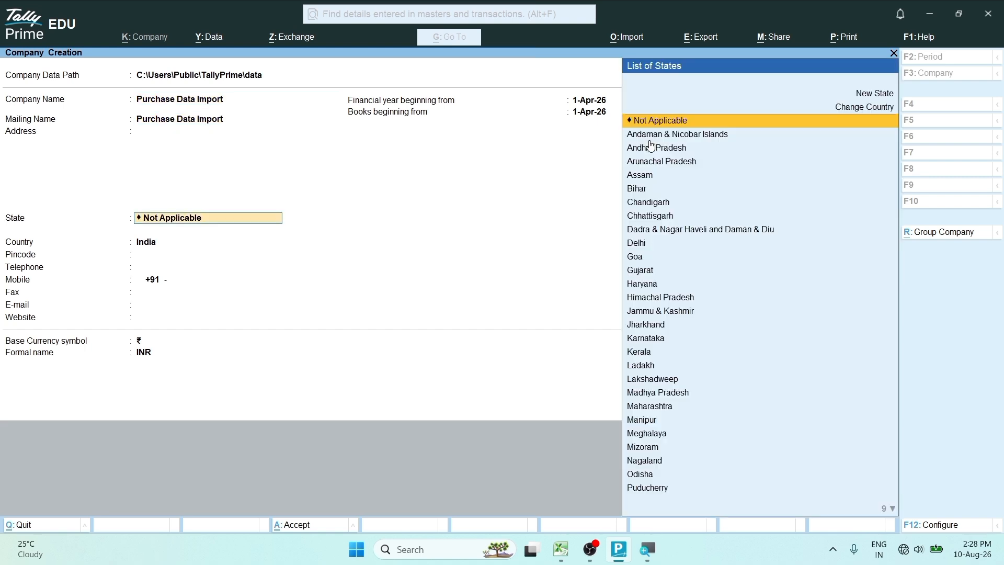
type("Chha")
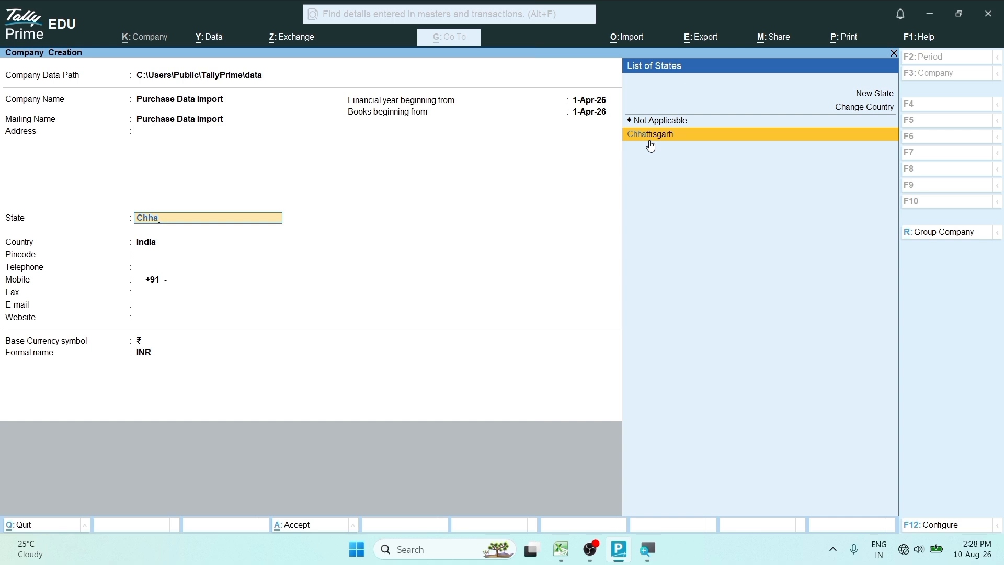
key("Return")
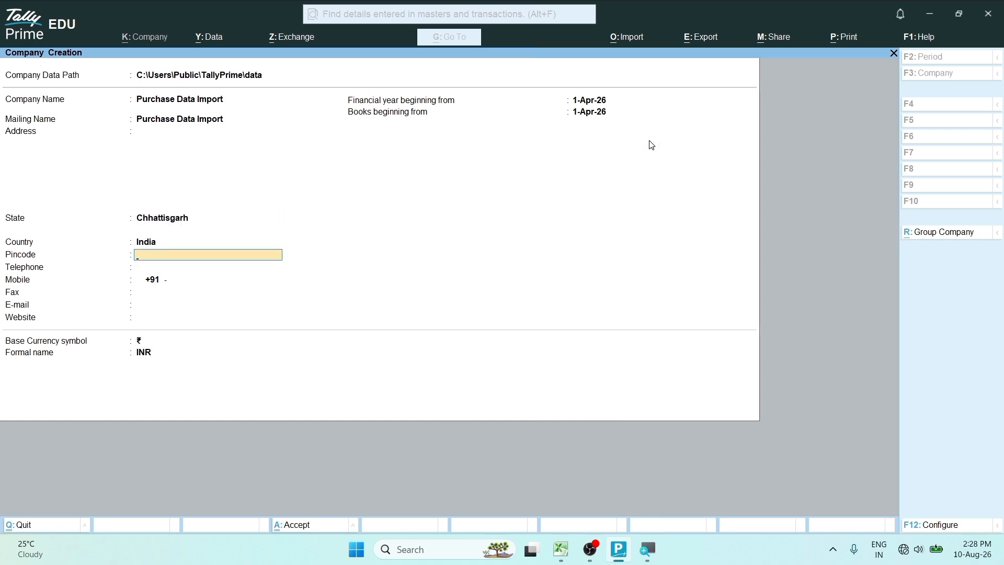
key("ctrl+a")
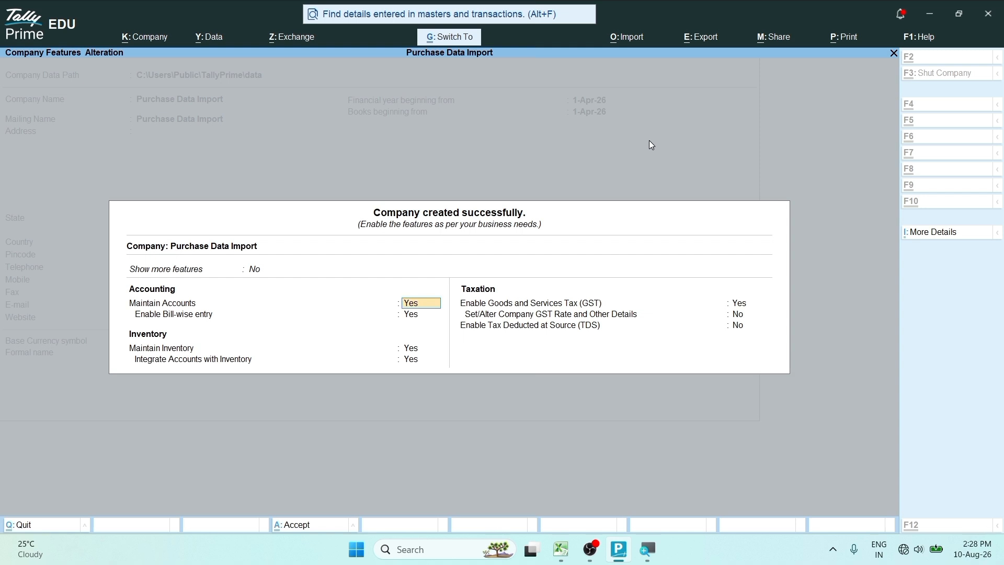
key("ctrl+a")
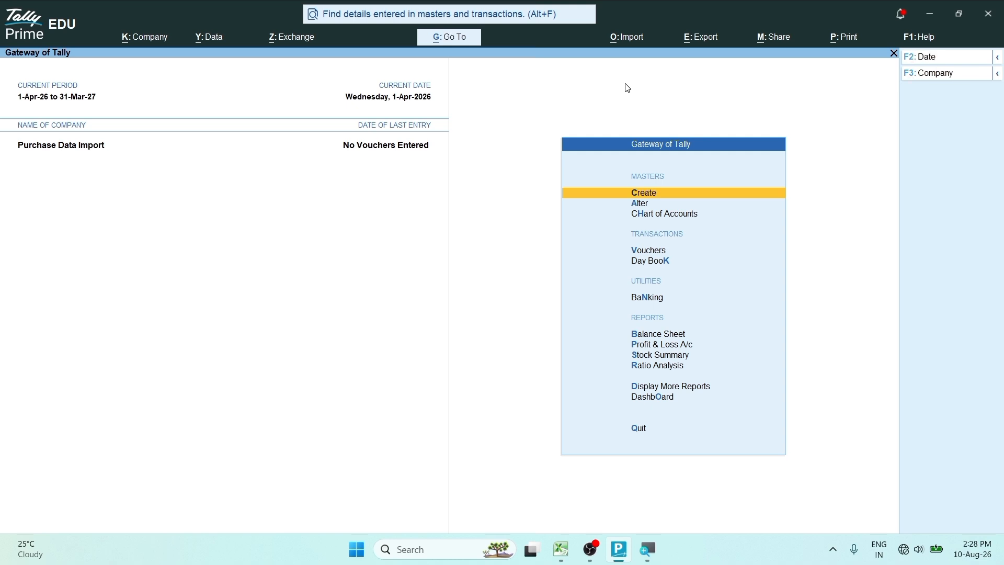
Step: Start creating an Excel import mapping template for masters
left_click(635, 40)
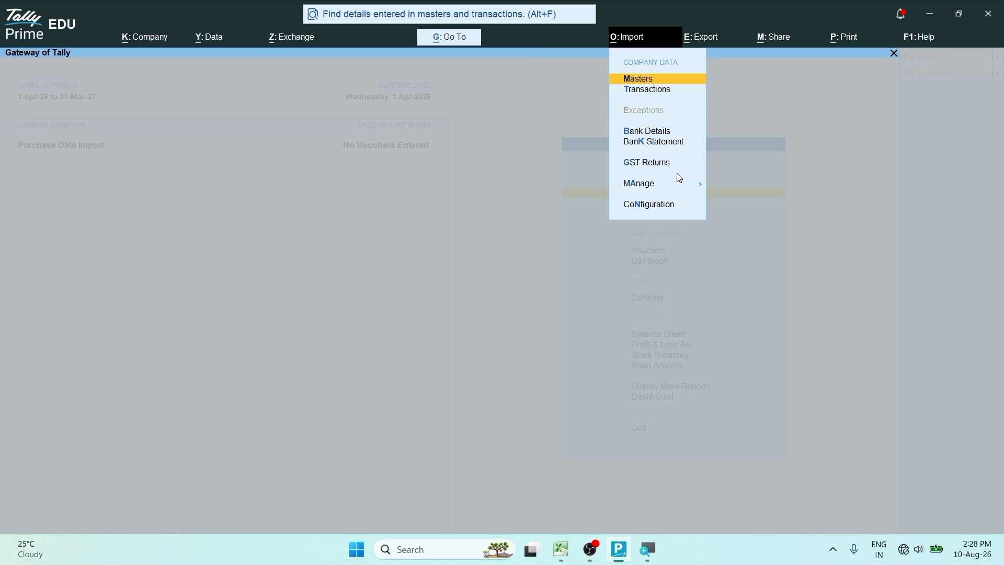
key("ctrl+2")
mouse_move(618, 173)
left_mouse_down()
mouse_move(652, 191)
mouse_move(701, 191)
left_mouse_up()
key("Escape")
left_click(688, 183)
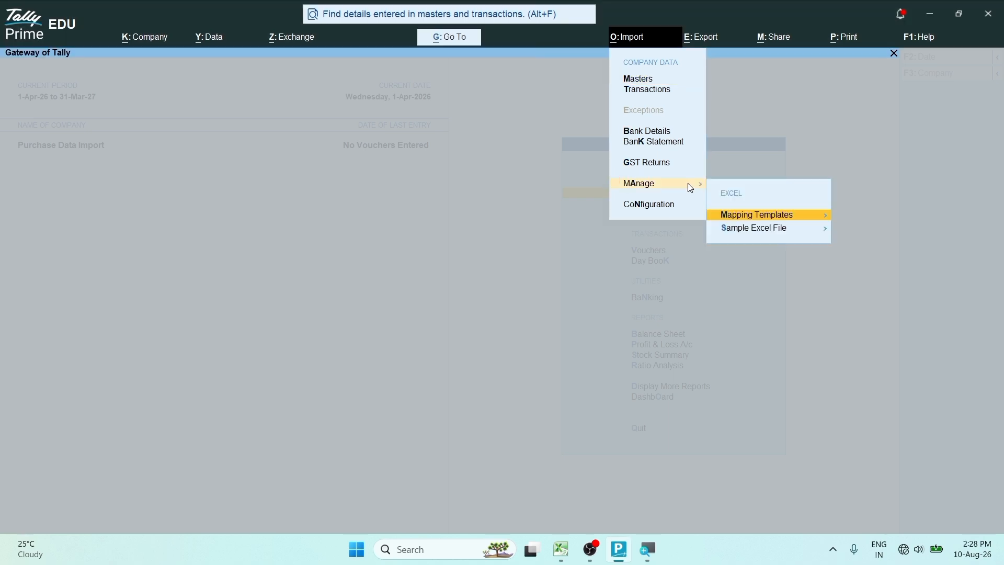
left_click(783, 216)
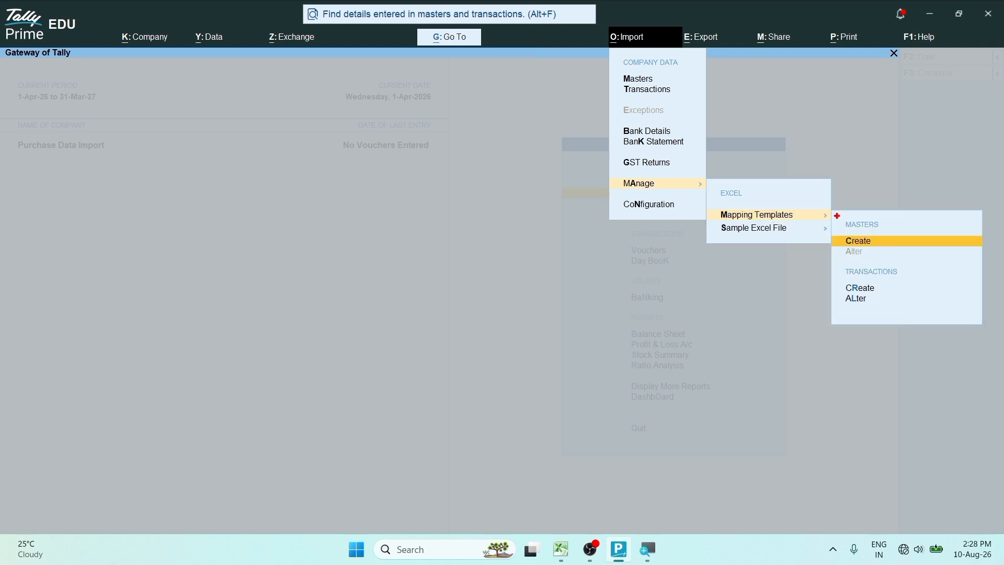
left_click_drag(835, 215, 921, 266)
mouse_move(830, 268)
left_mouse_down()
mouse_move(874, 320)
mouse_move(926, 320)
left_mouse_up()
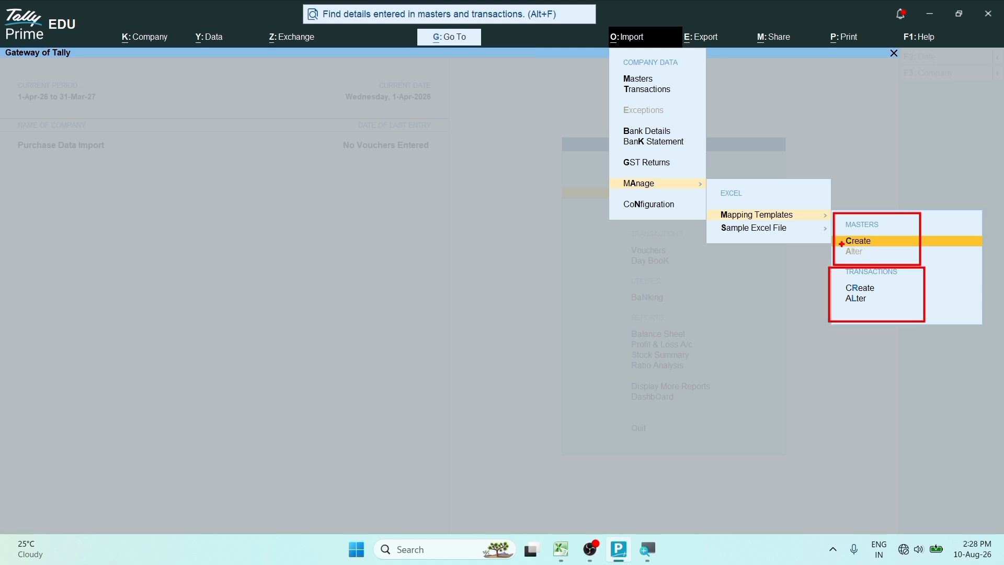
left_click_drag(844, 242, 751, 303)
key("Escape")
left_click(876, 241)
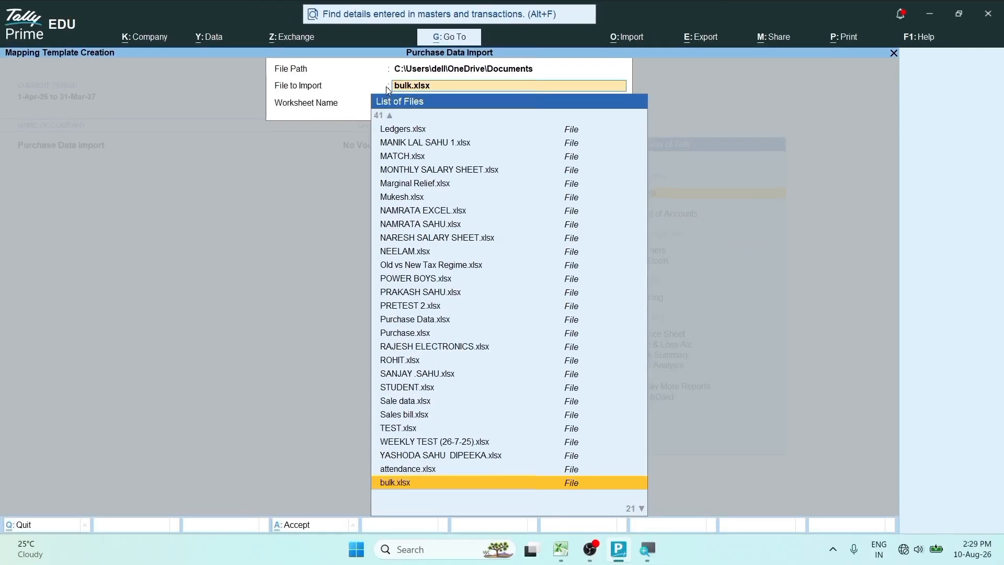
Step: Choose Purchase Data.xlsx as the file to import and Supplier as its worksheet for the mapping template
left_click(562, 548)
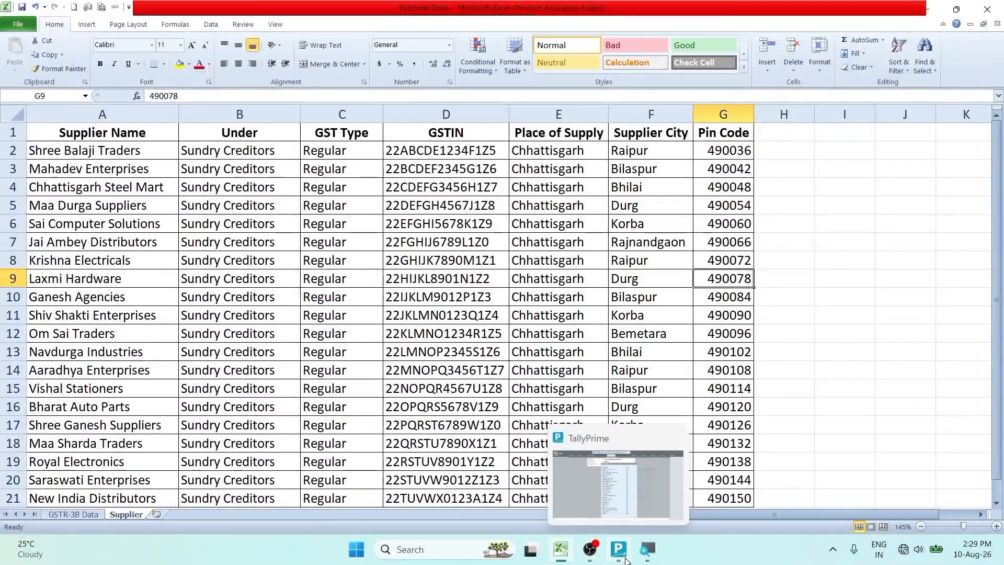
left_click(625, 557)
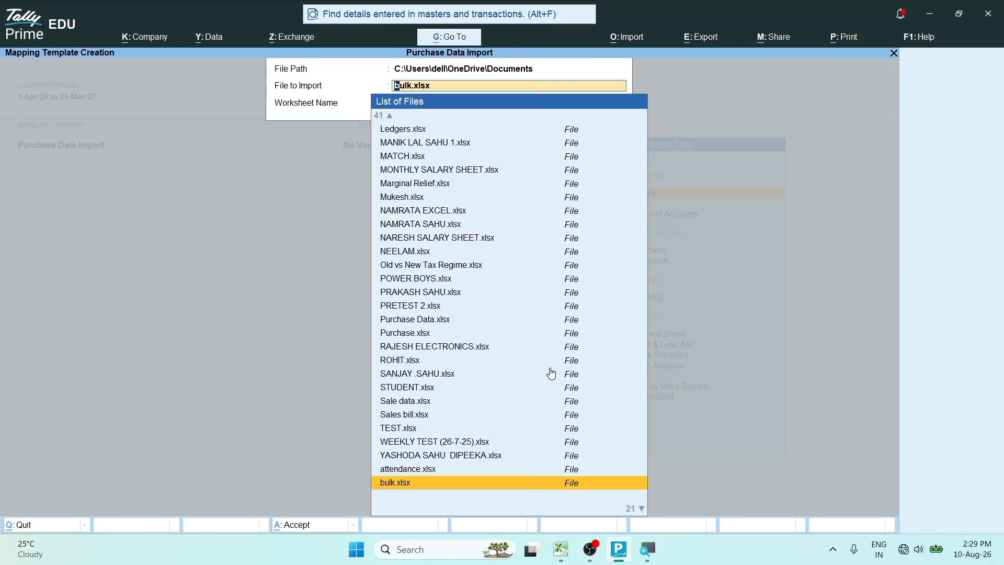
type("pur")
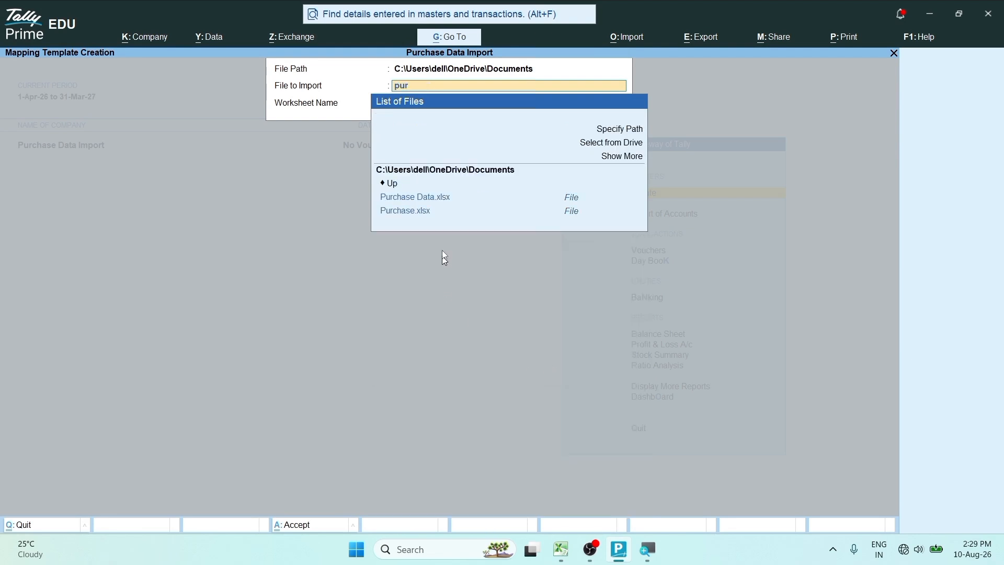
left_click(444, 202)
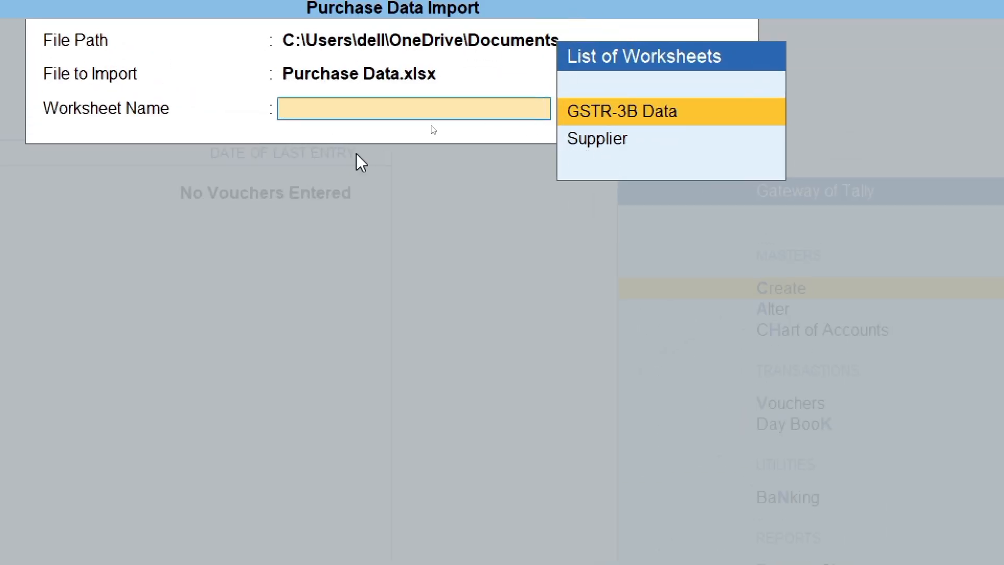
left_click(613, 143)
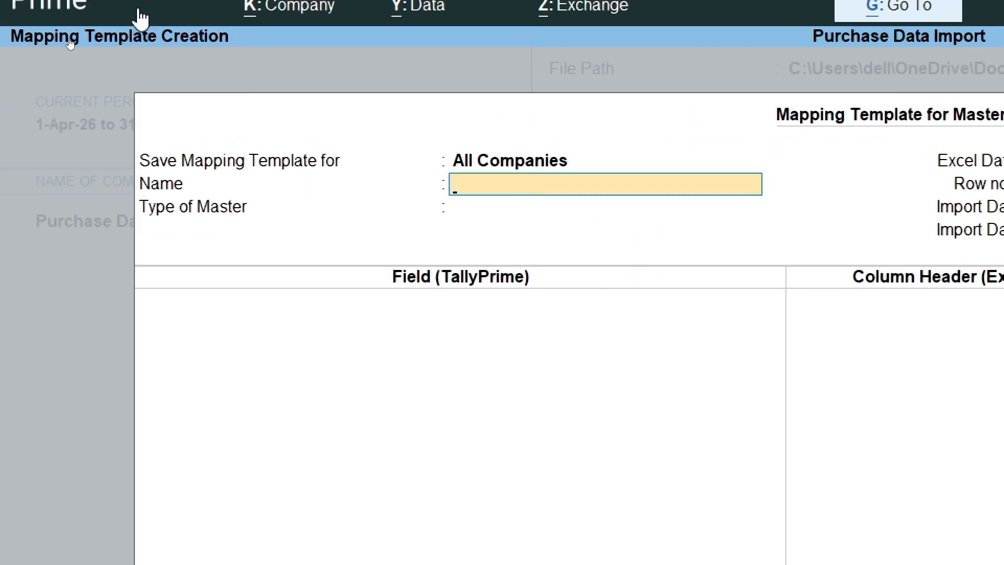
Step: Name the mapping template "Supplier Ledger" and set its type of master to Ledger
type("Supp")
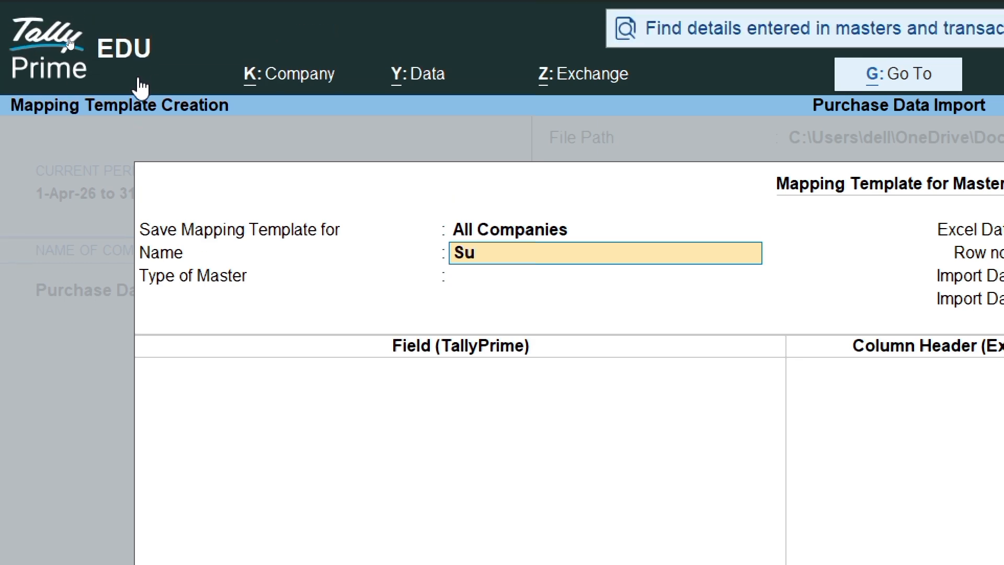
type("lier Ledger")
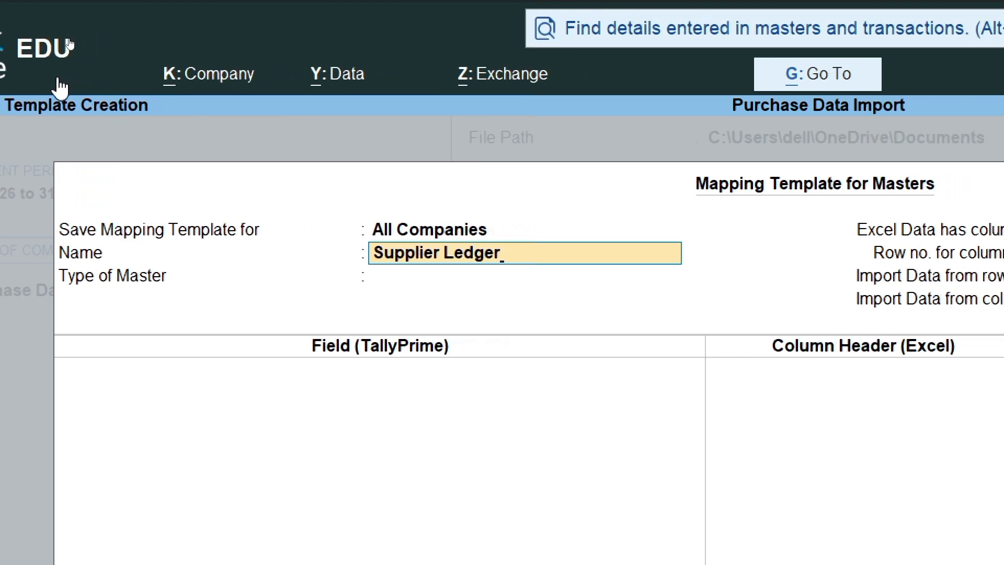
key("Return")
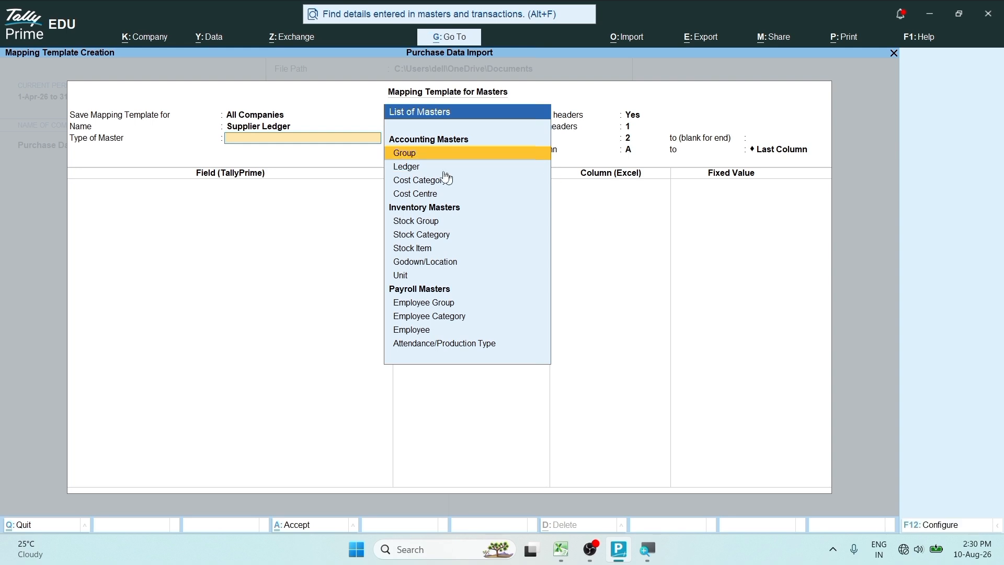
left_click(411, 167)
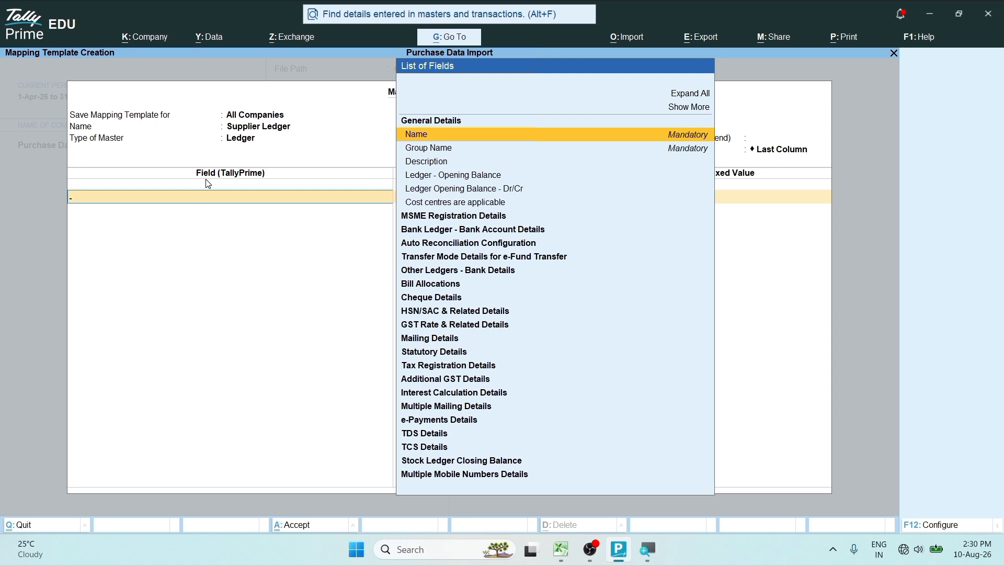
Step: Map the Name field to the Supplier Name column, checking it in the Excel sheet, and map Group Name to Under
key("ctrl")
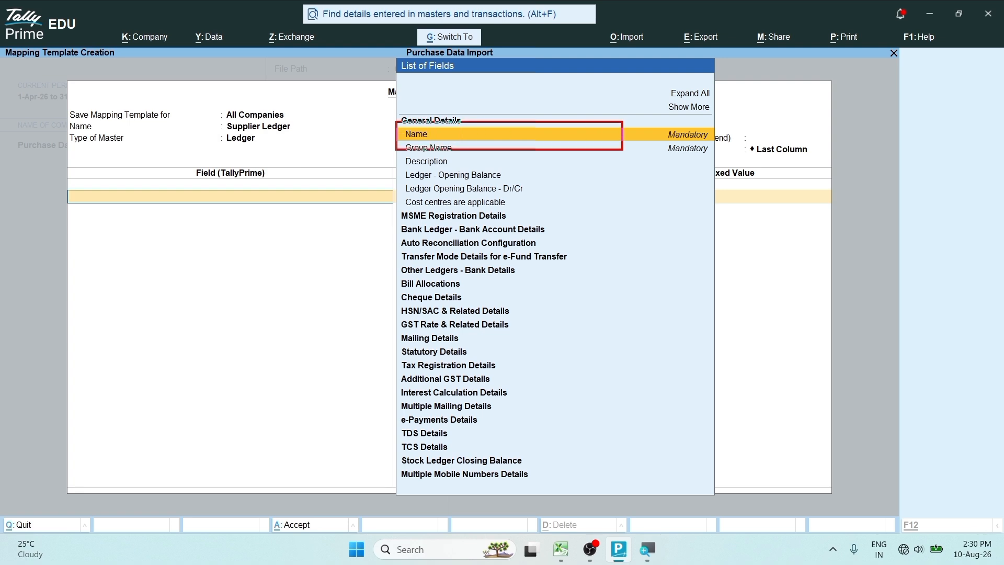
left_click(436, 136)
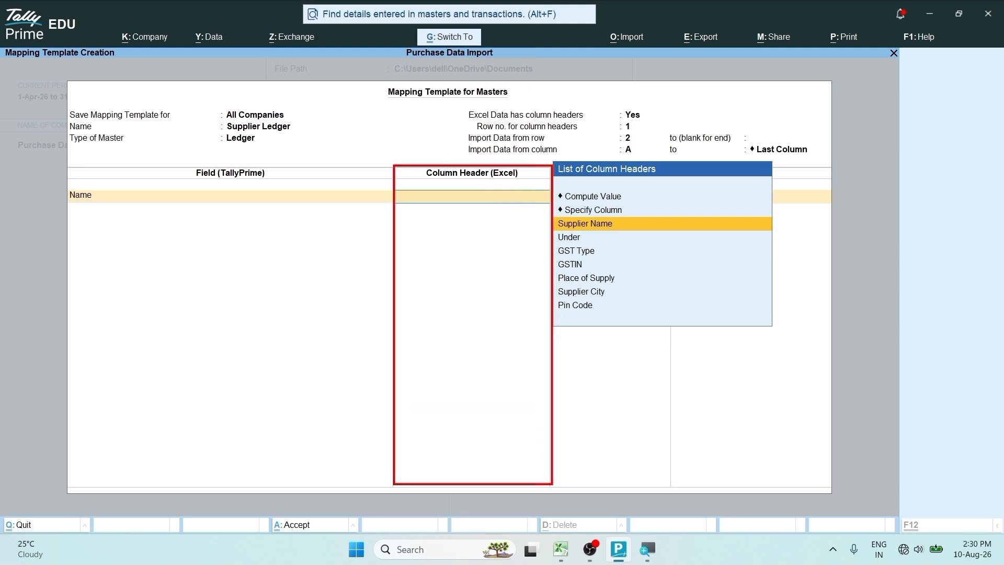
left_click(560, 549)
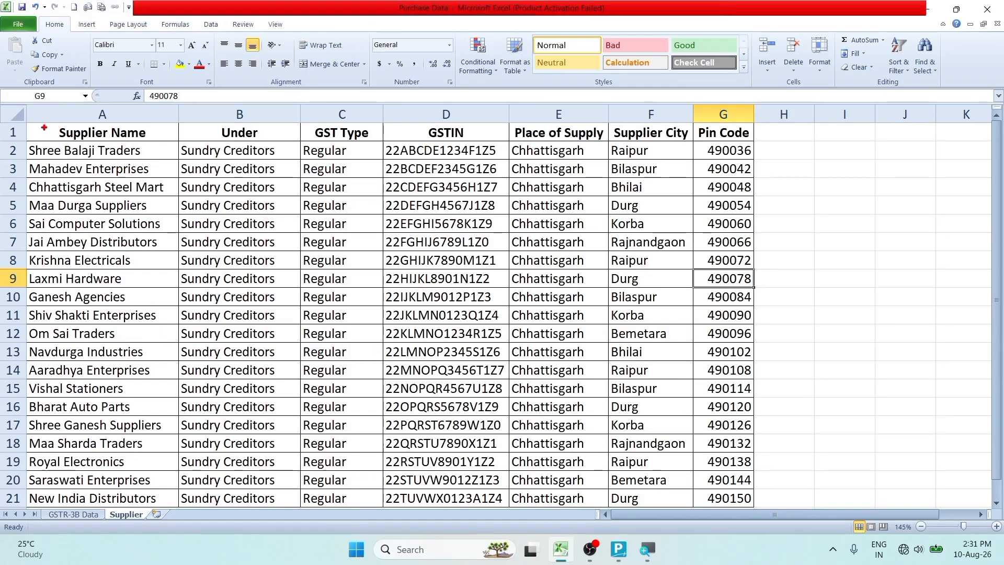
key("super+space")
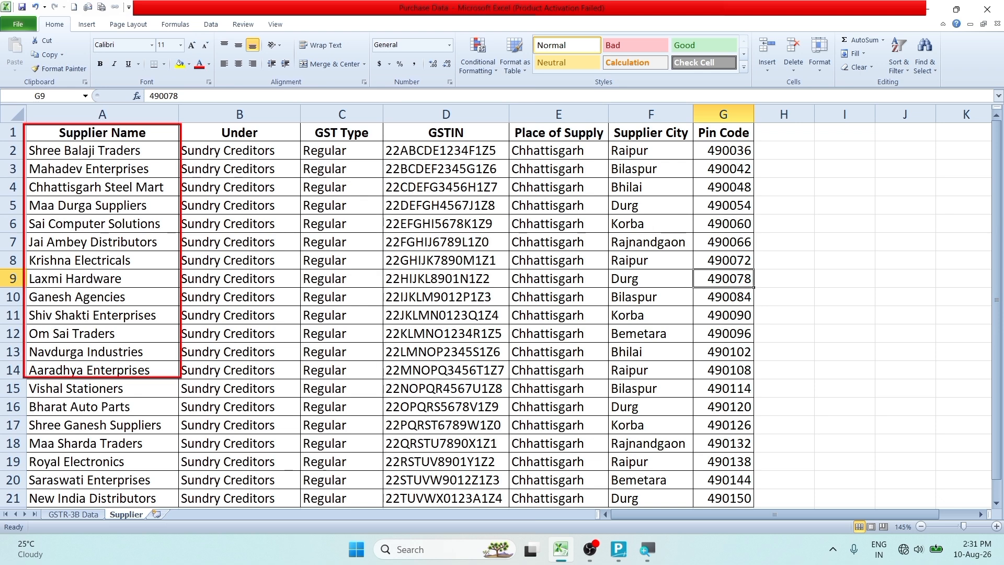
left_click(619, 549)
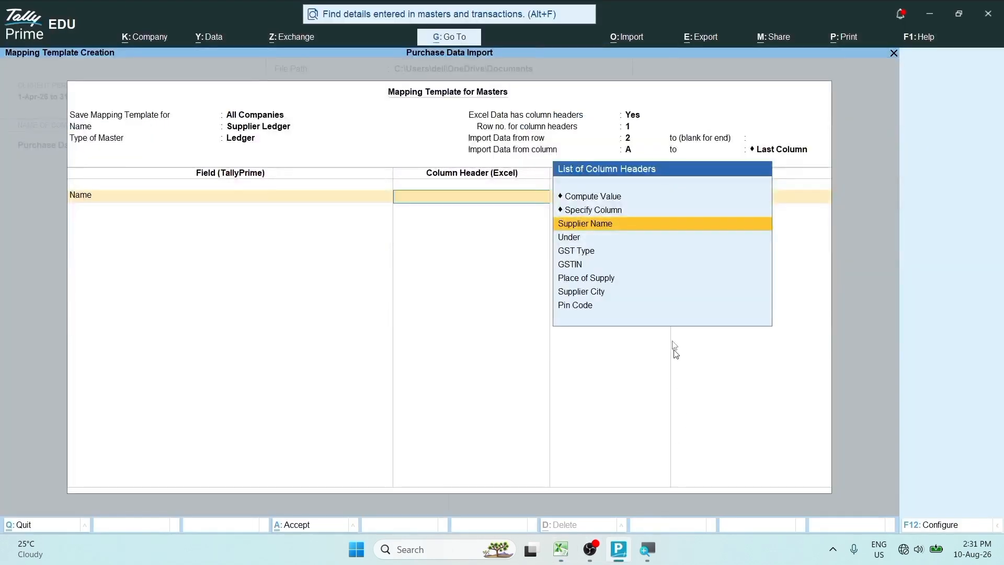
left_click(601, 224)
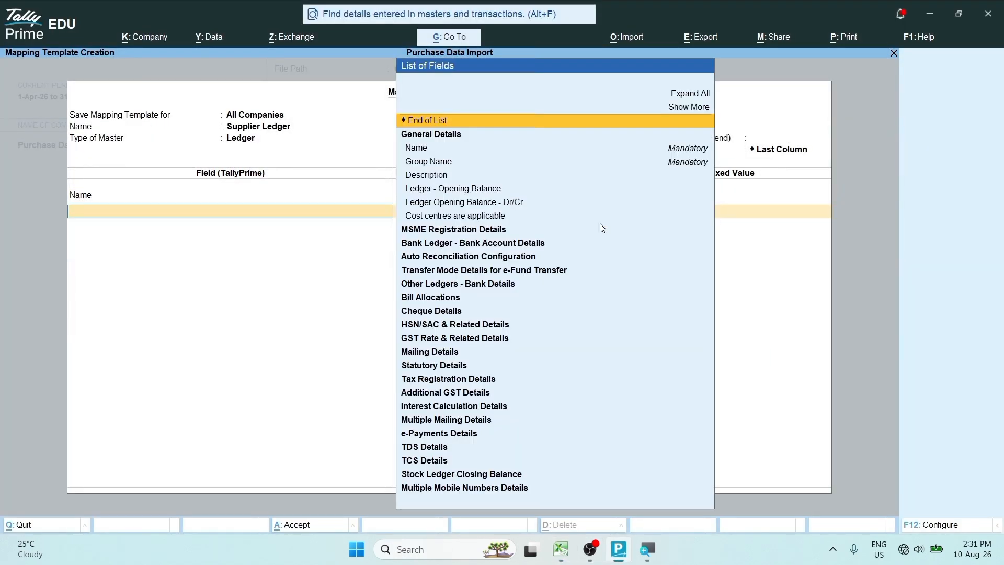
left_click(441, 162)
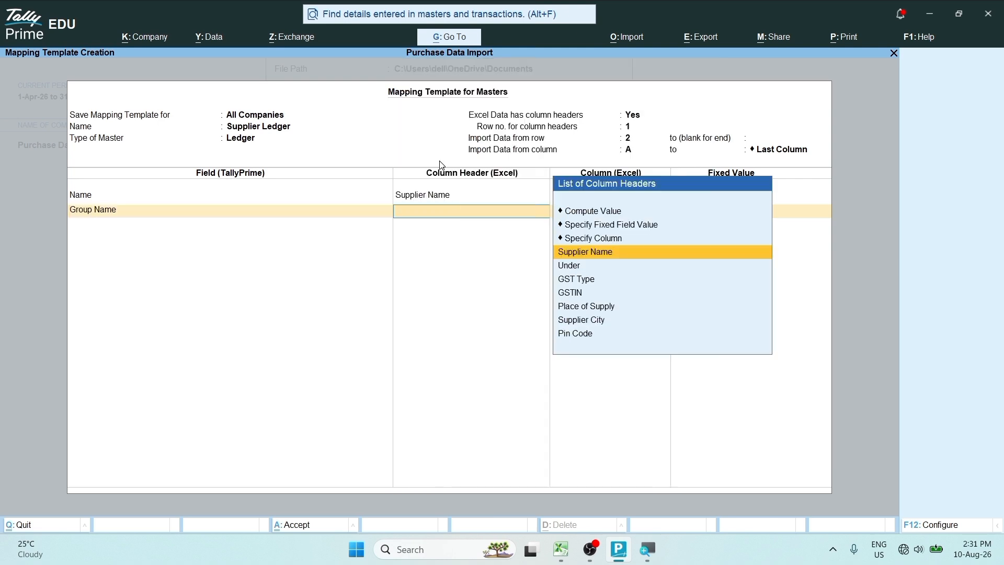
left_click(571, 268)
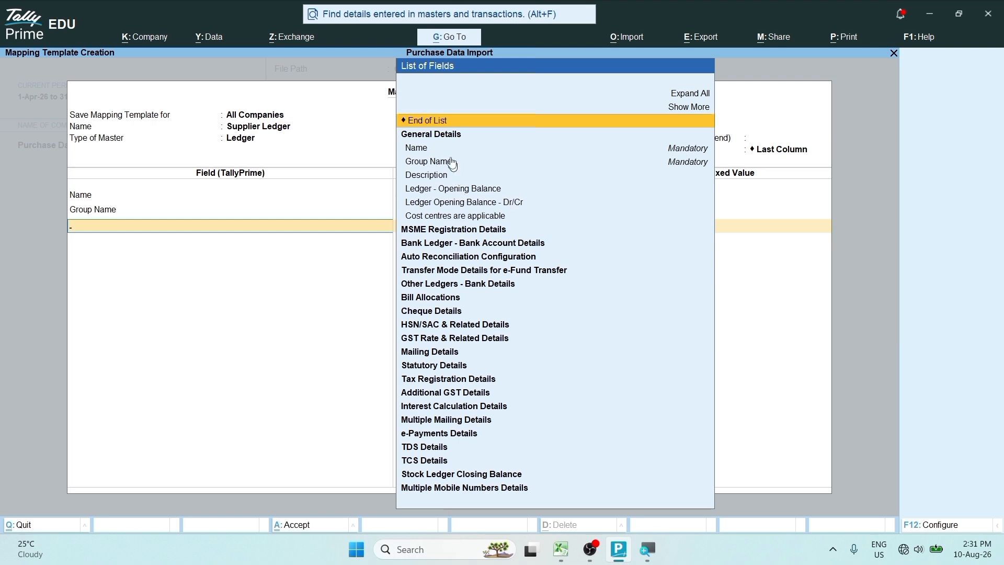
Step: Expand the Mailing Details fields and map Mailing Name to the Supplier Name column
left_click(445, 136)
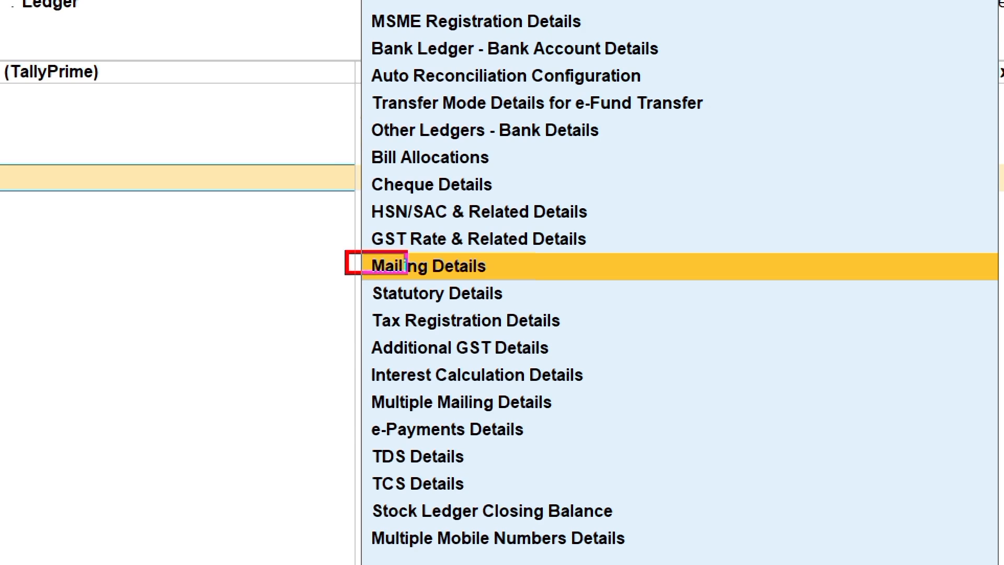
left_click(519, 277)
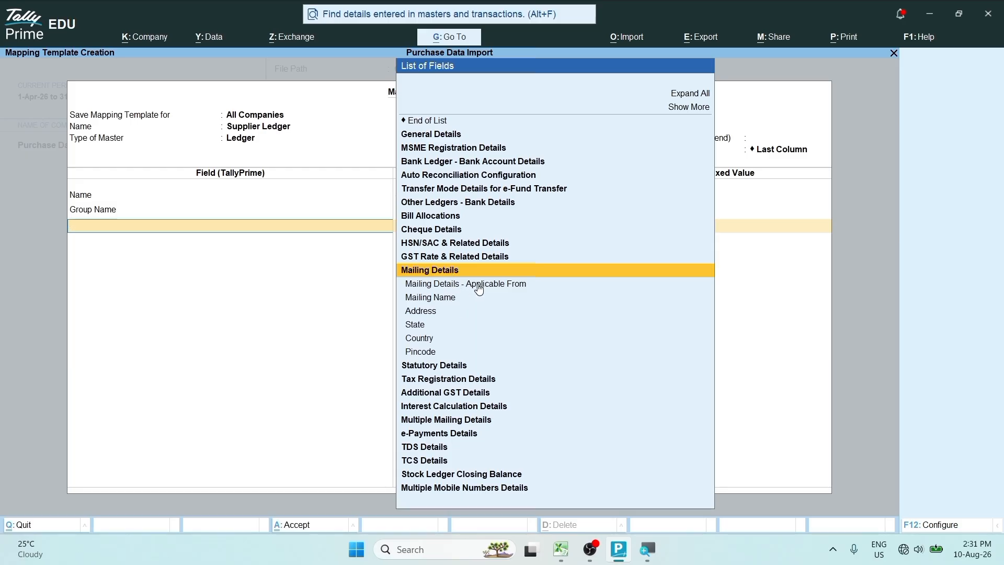
left_click(447, 300)
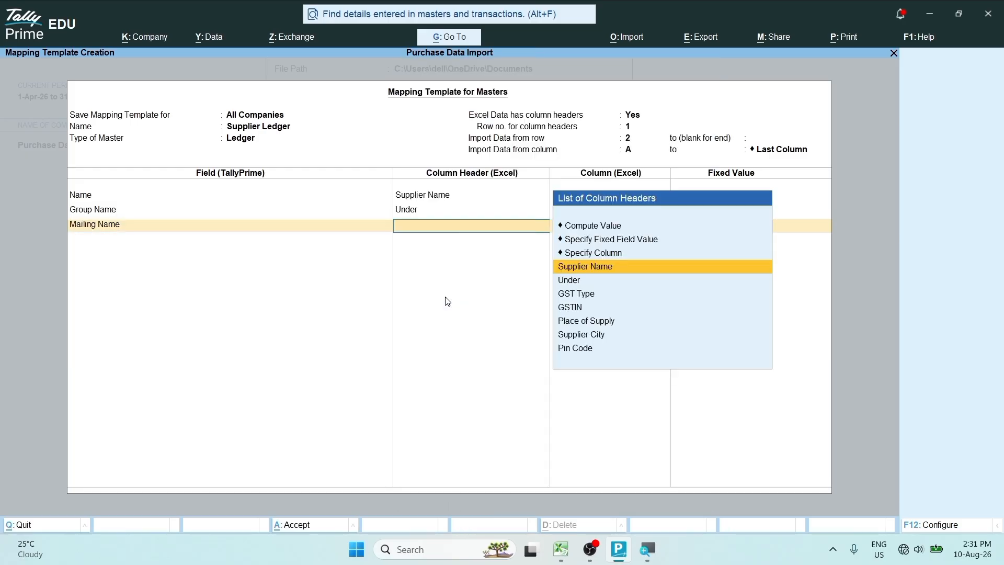
left_click(590, 269)
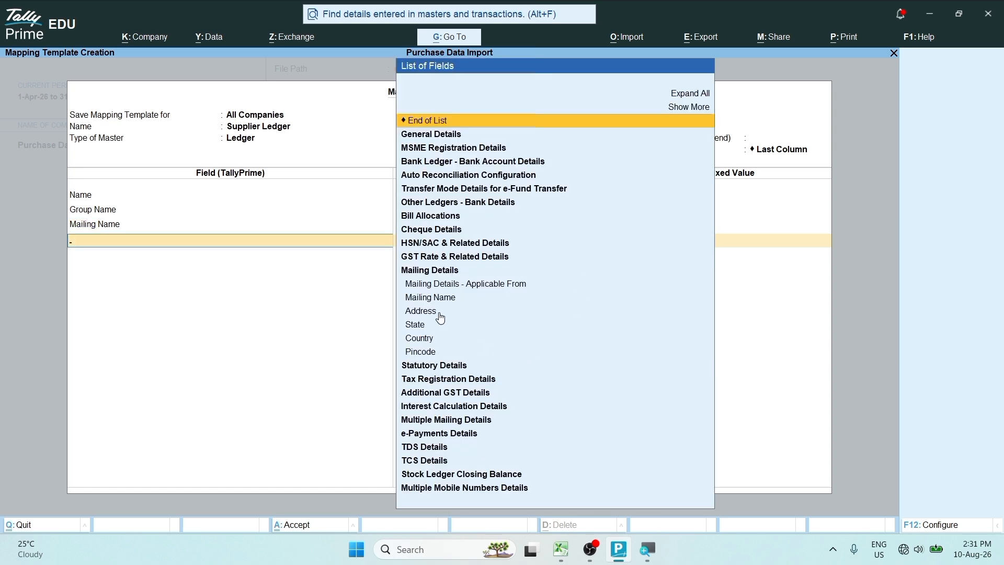
Step: Map the Address field to Supplier City and the State field to Place of Supply
left_click(422, 312)
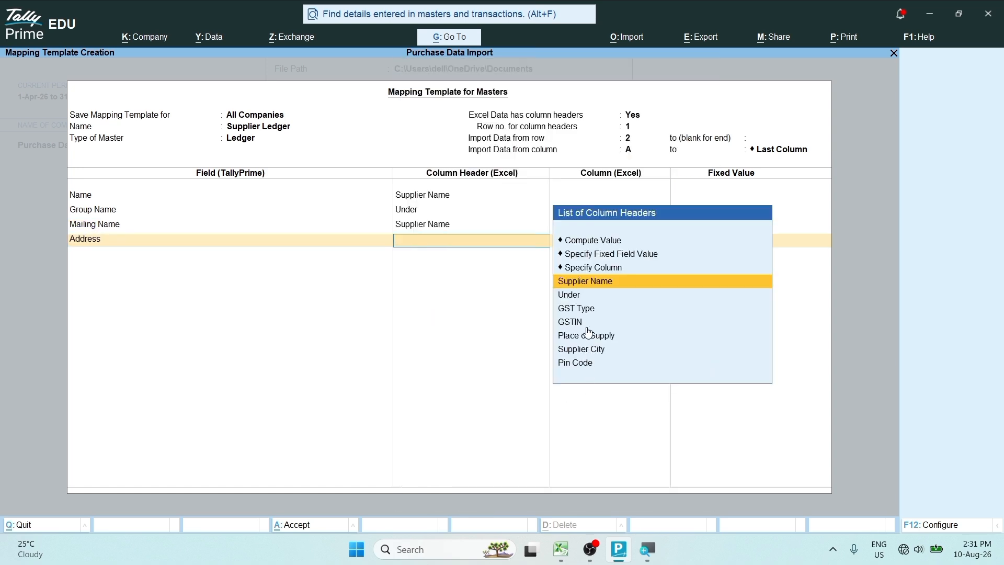
left_click(591, 353)
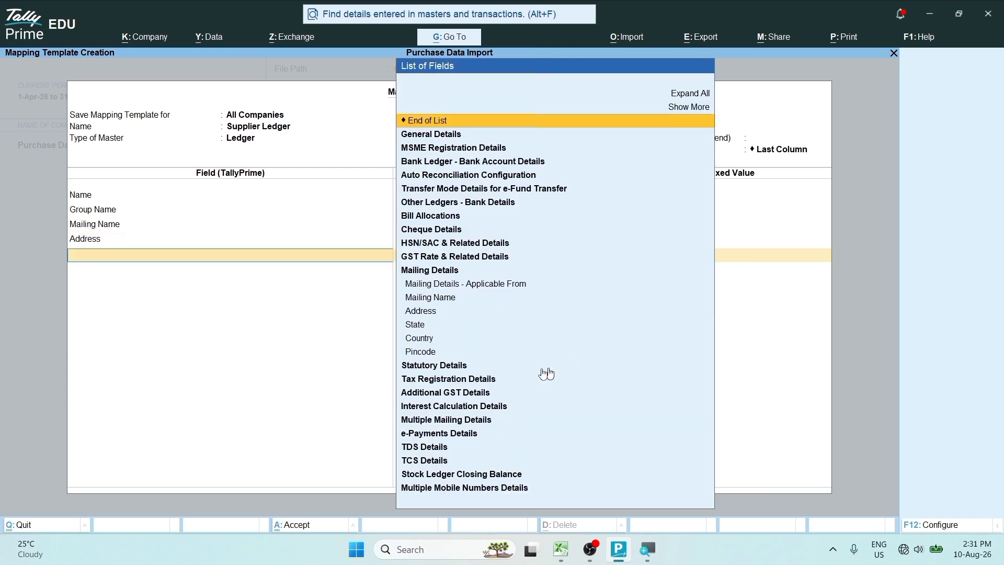
left_click(417, 325)
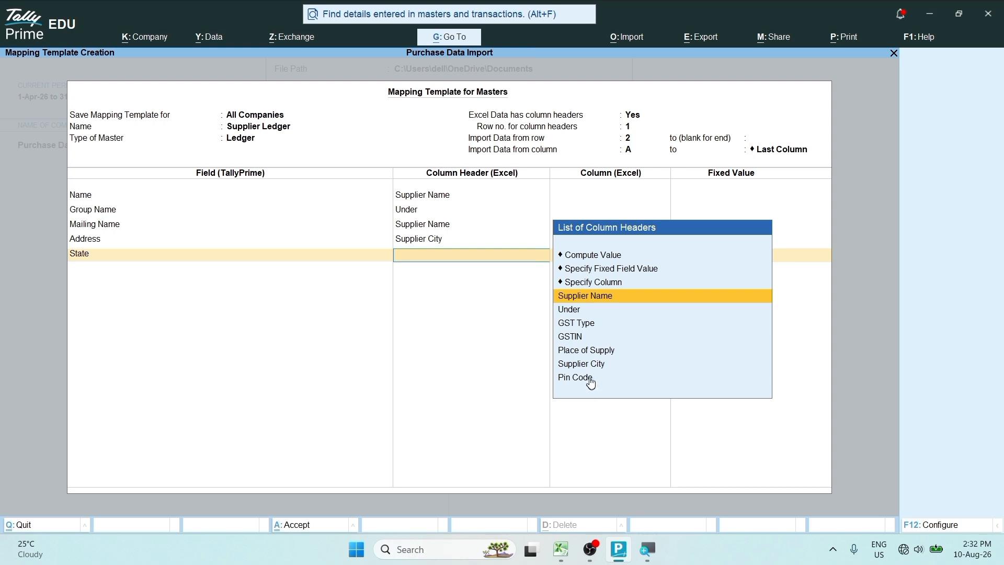
left_click(599, 354)
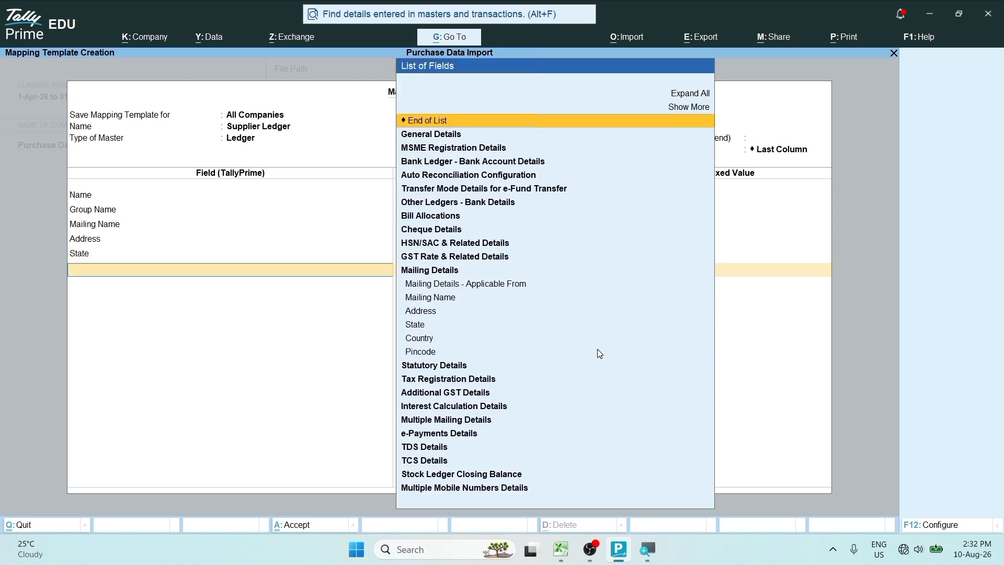
Step: Check the Excel headers for a country column, give Country the fixed value India, and map Pincode to Pin Code
left_click(424, 339)
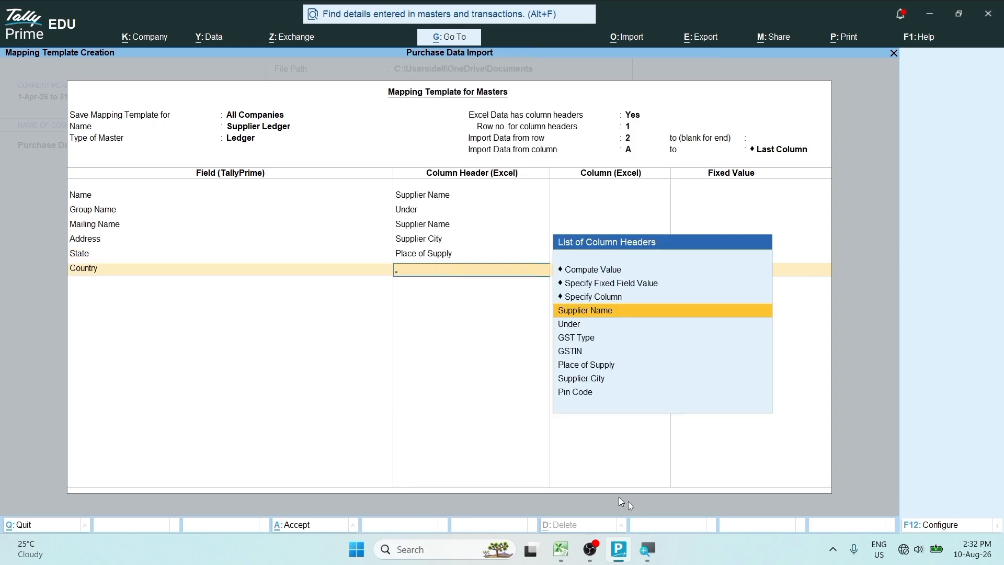
left_click(561, 549)
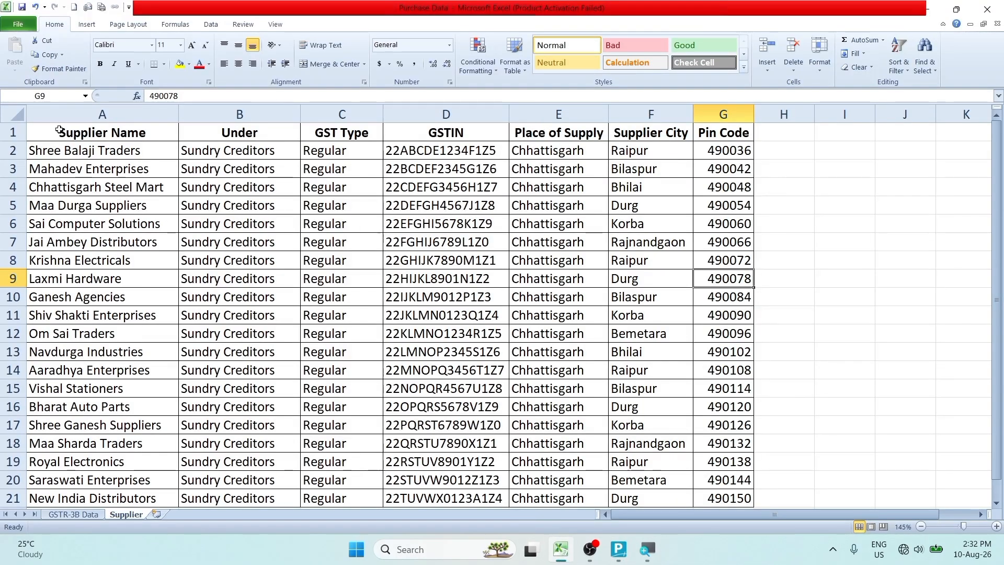
left_click_drag(58, 131, 715, 242)
left_click(714, 243)
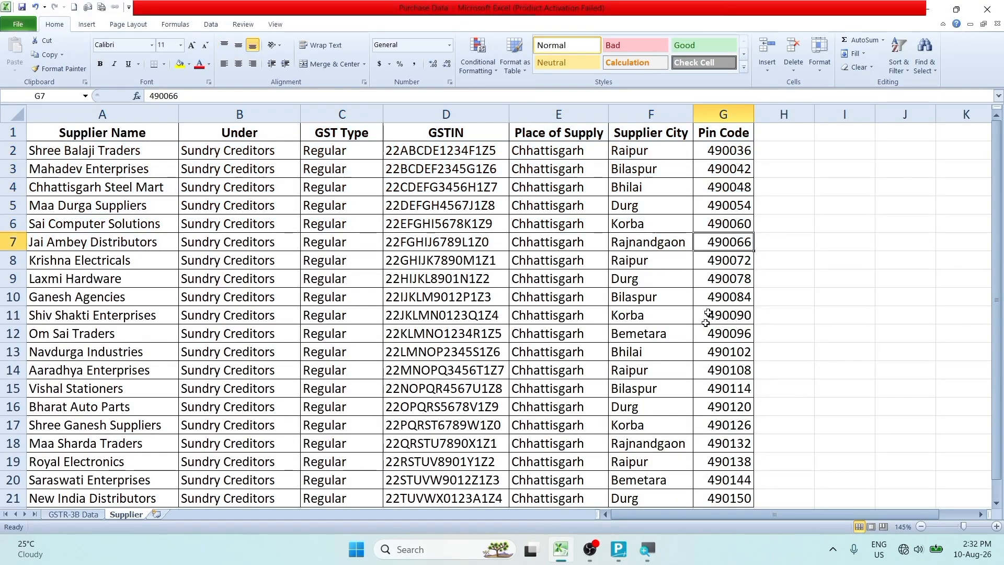
left_click(619, 549)
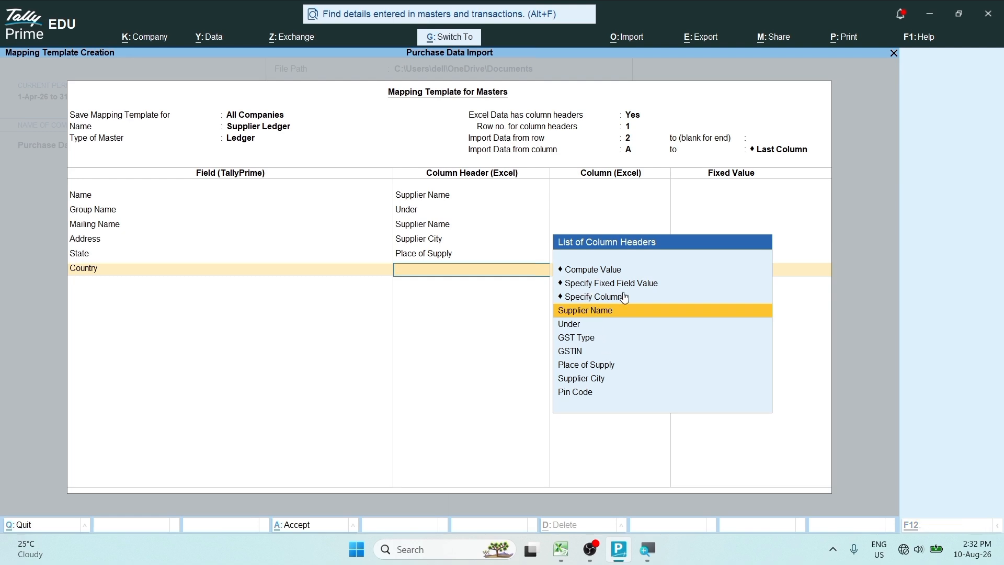
mouse_move(559, 278)
left_mouse_down()
mouse_move(577, 294)
mouse_move(674, 296)
left_mouse_up()
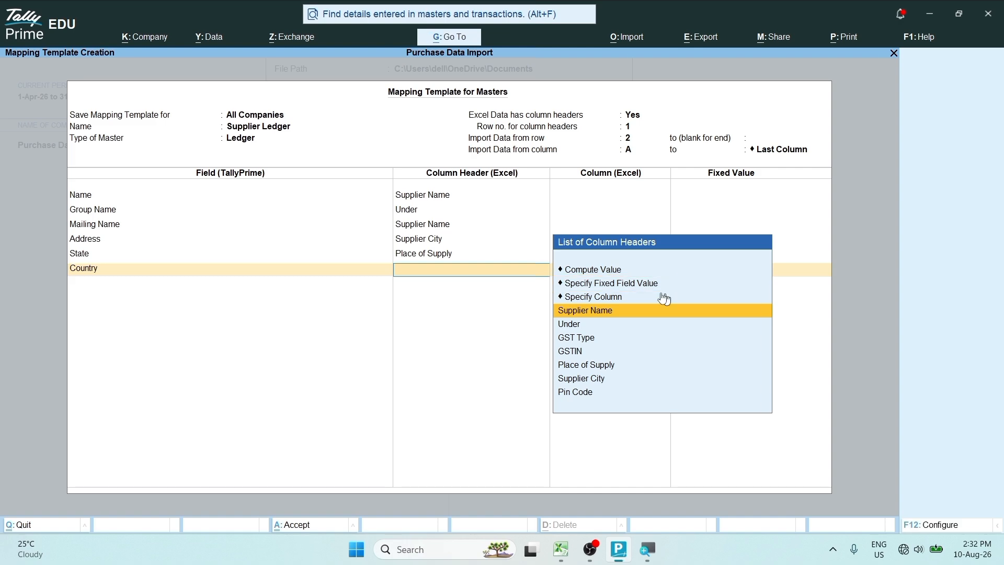
left_click(640, 284)
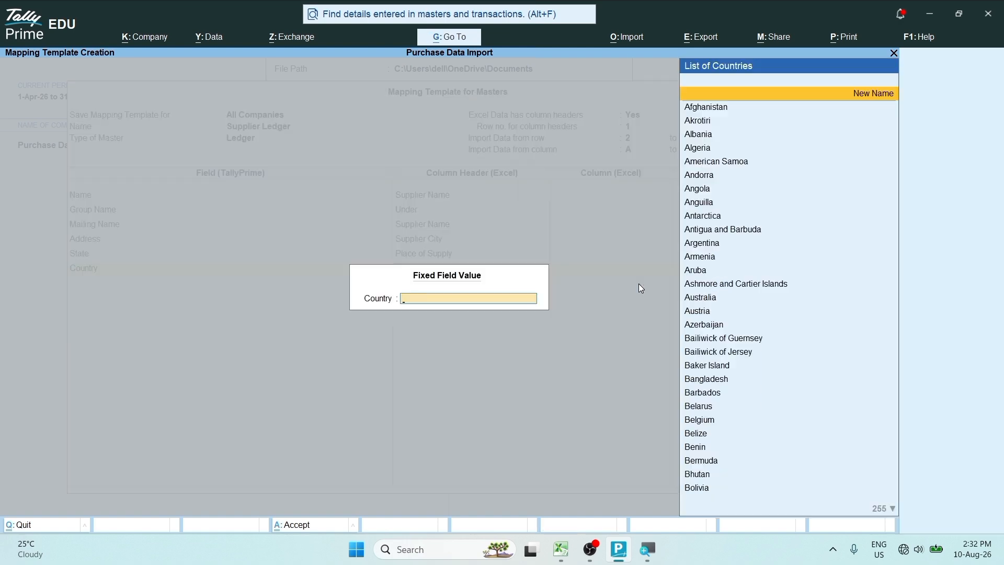
type("Indi")
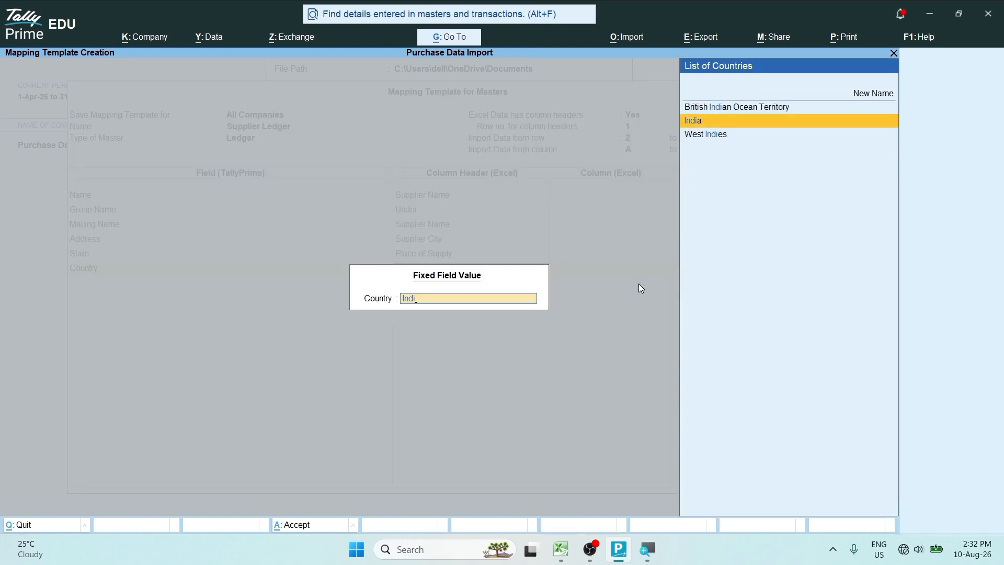
left_click(727, 124)
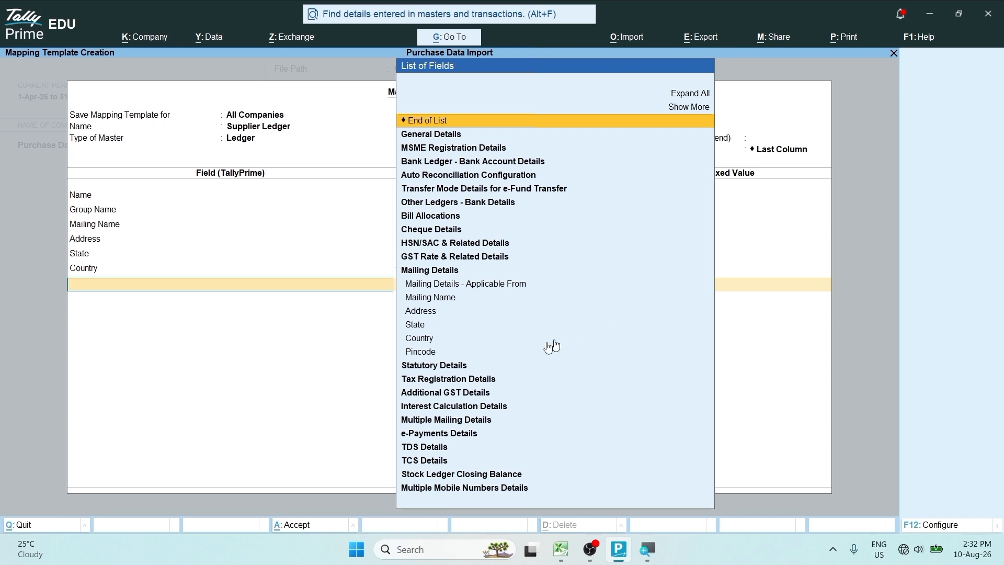
left_click(430, 352)
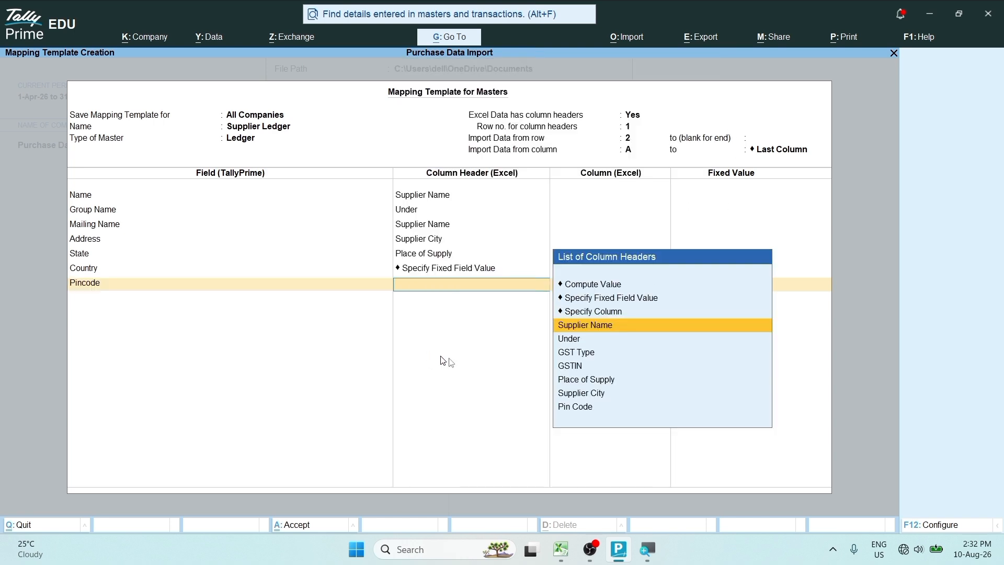
left_click(584, 410)
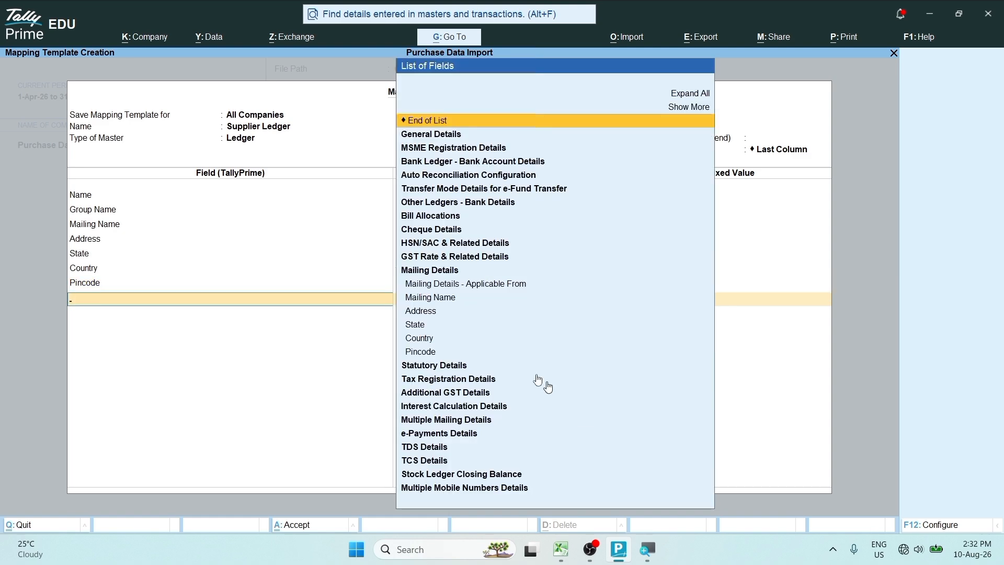
Step: Collapse the Mailing Details fields, expand Tax Registration Details, and map GST Registration Type to the GST Type column
left_click(441, 271)
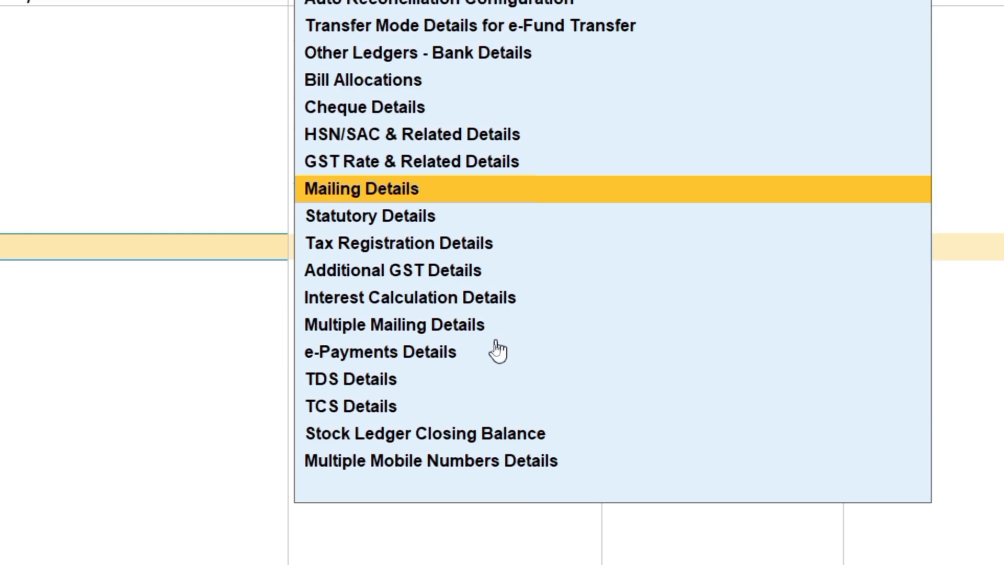
left_click(416, 254)
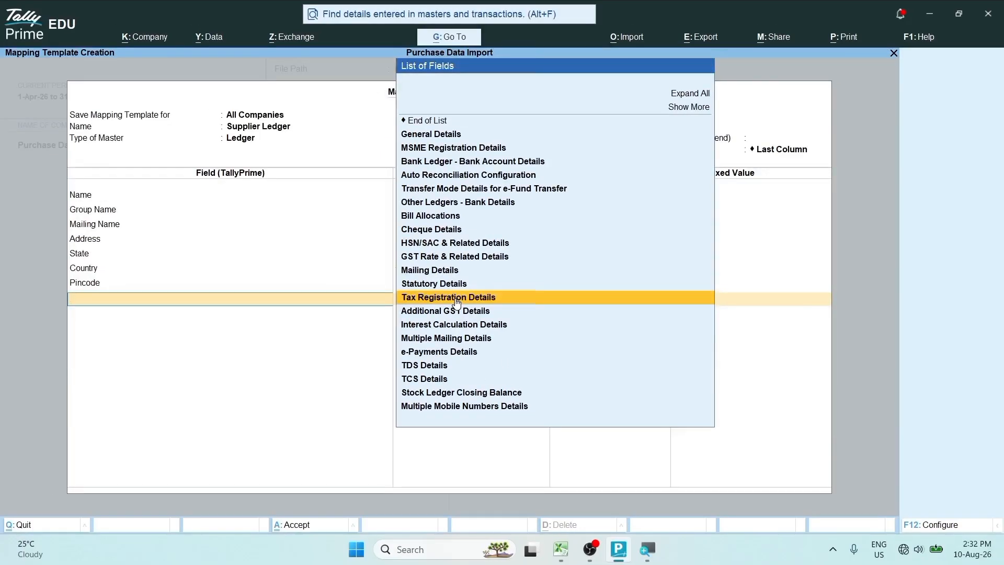
left_click(456, 302)
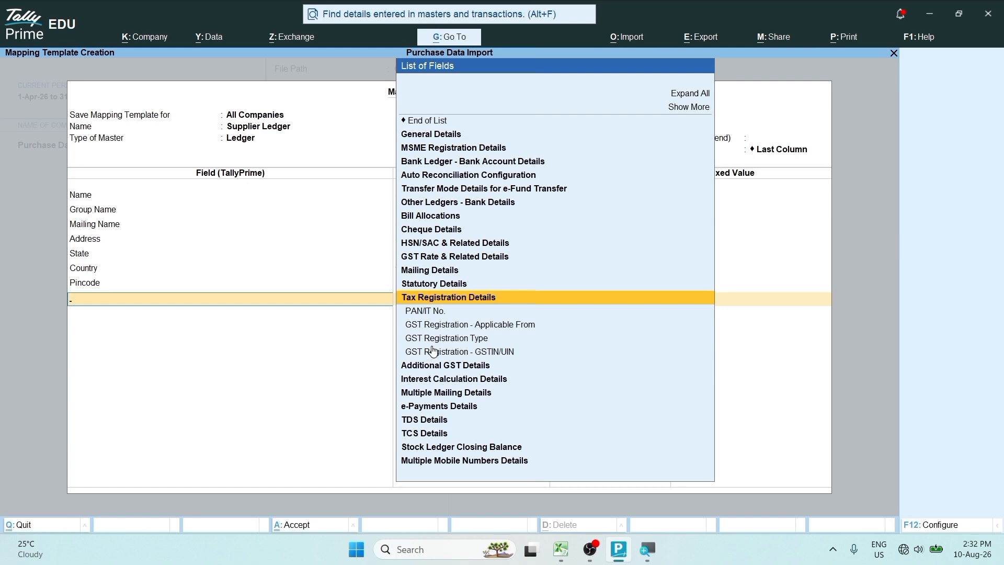
key("ctrl")
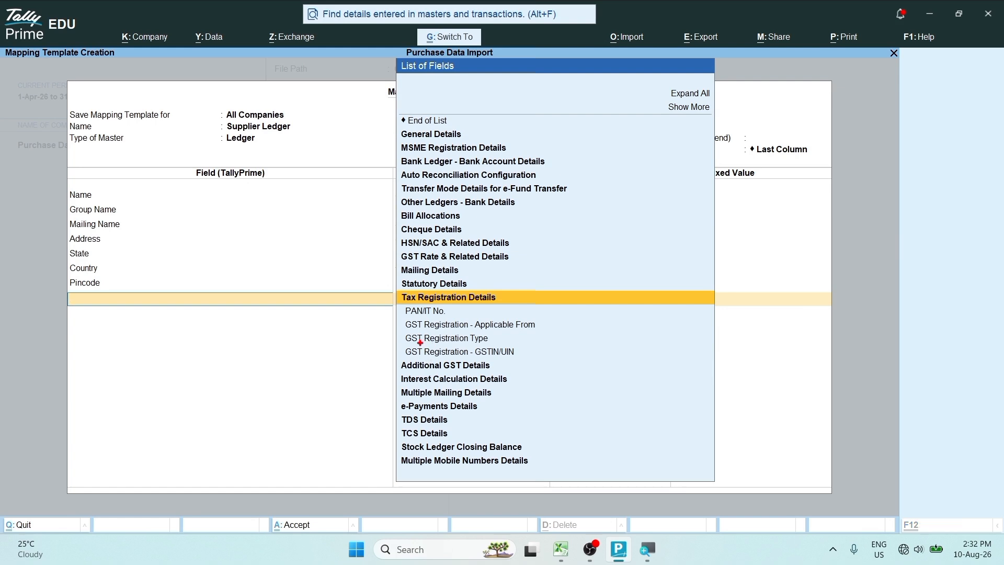
mouse_move(396, 328)
left_mouse_down()
mouse_move(431, 349)
mouse_move(533, 362)
left_mouse_up()
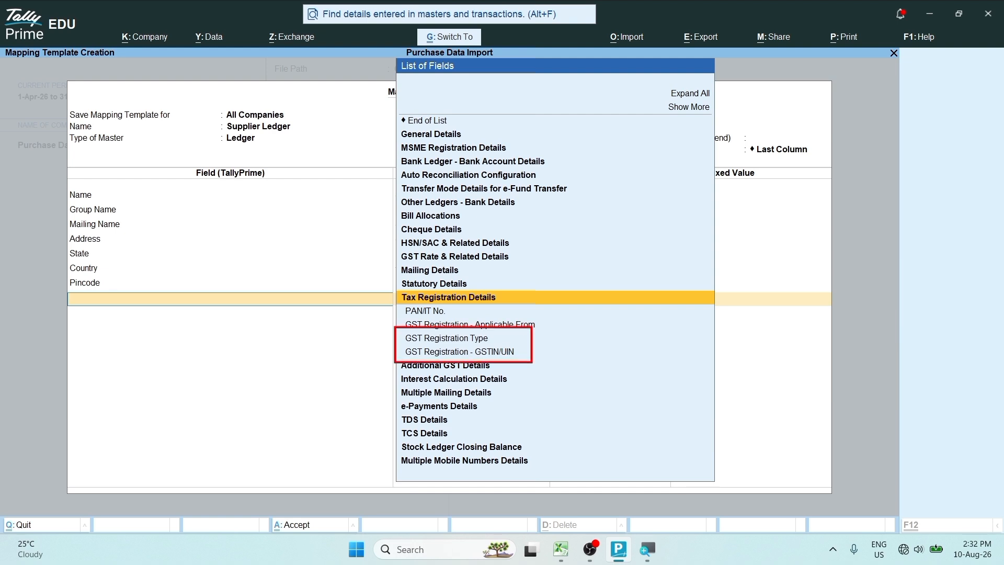
left_click(472, 341)
left_click(576, 368)
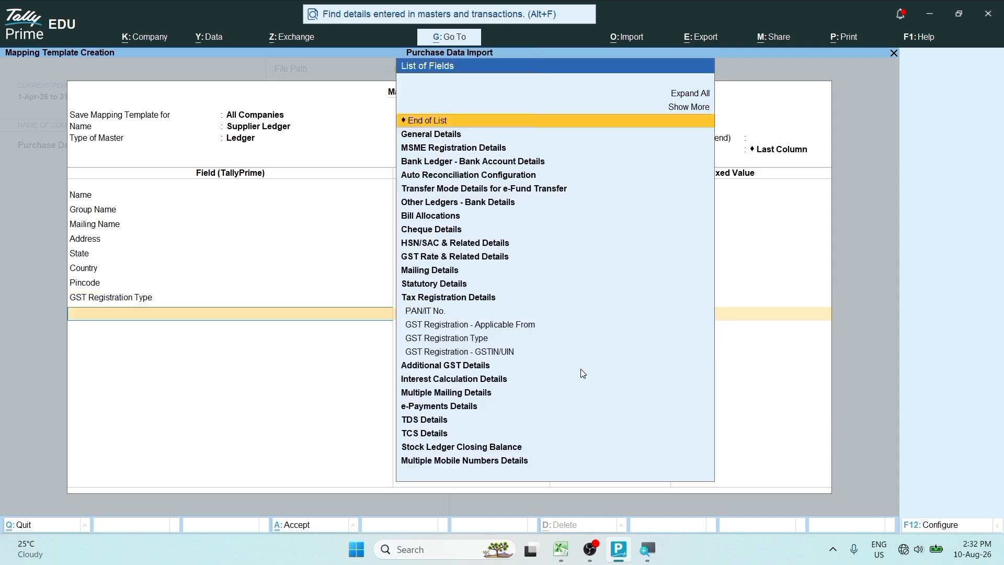
Step: Map GST Registration - GSTIN/UIN to the GSTIN column, end the field list, and save the Supplier Ledger mapping template
left_click(463, 352)
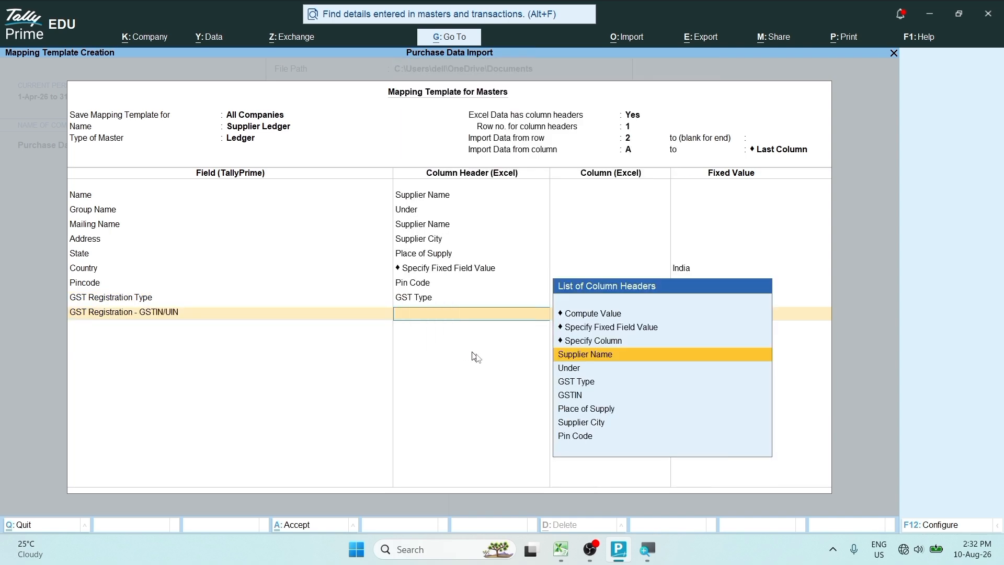
left_click(574, 395)
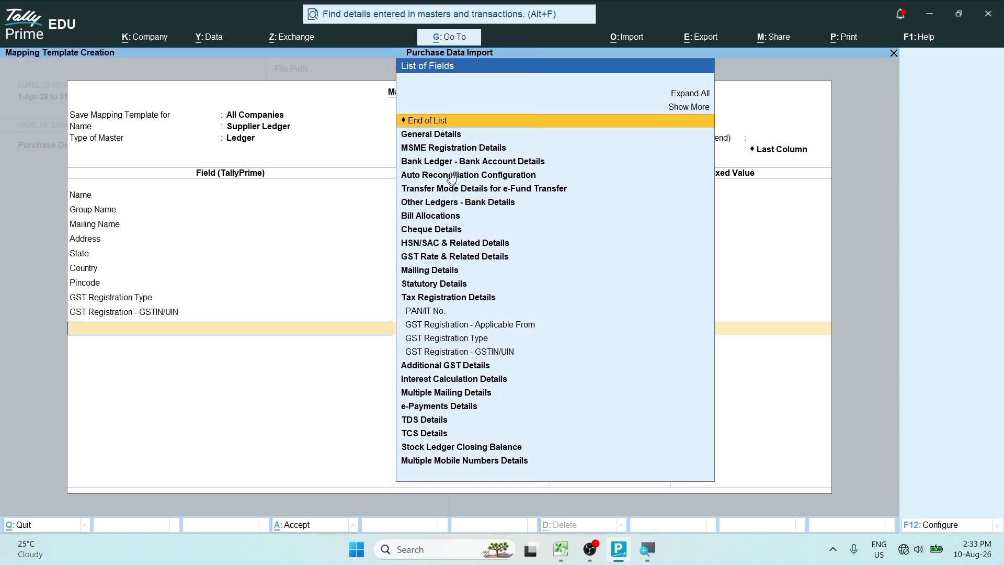
left_click(437, 121)
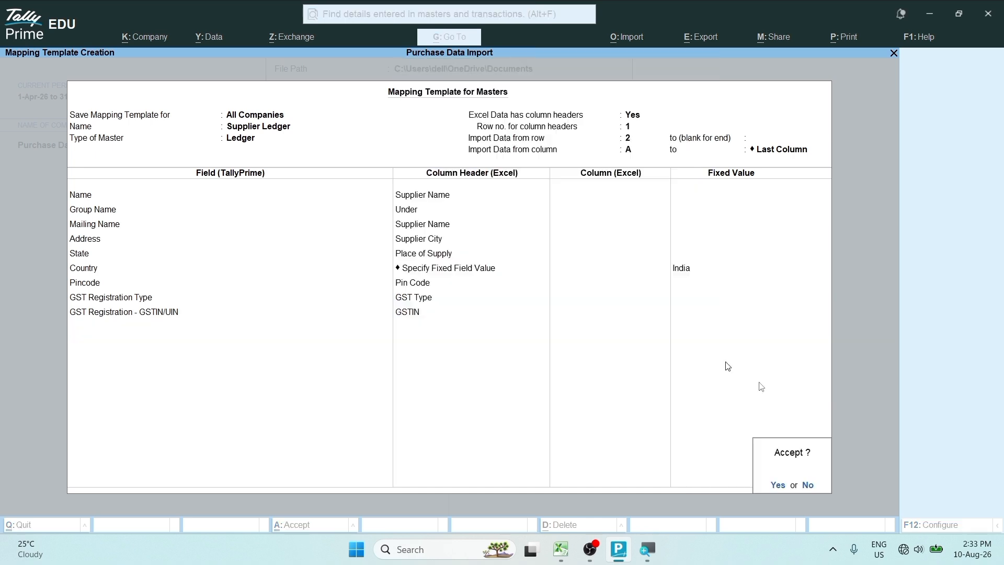
left_click(777, 486)
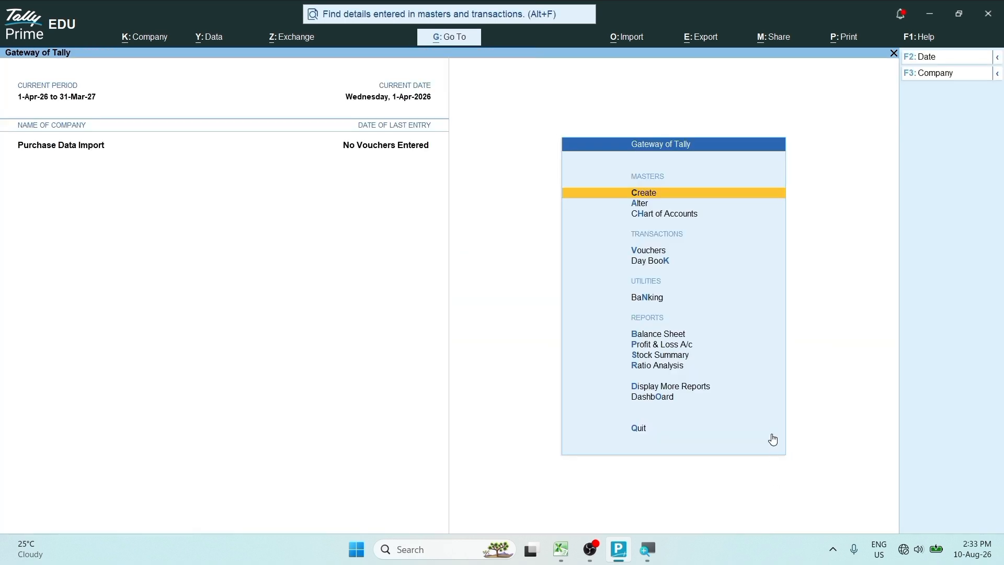
Step: Set up a masters import in Excel format from Purchase Data.xlsx using the Supplier worksheet
left_click(630, 37)
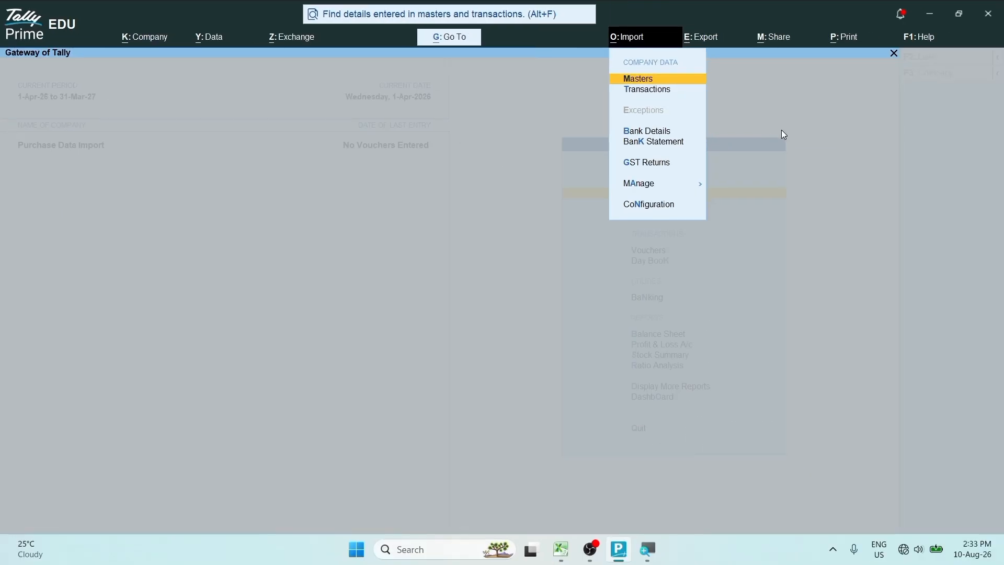
left_click(677, 79)
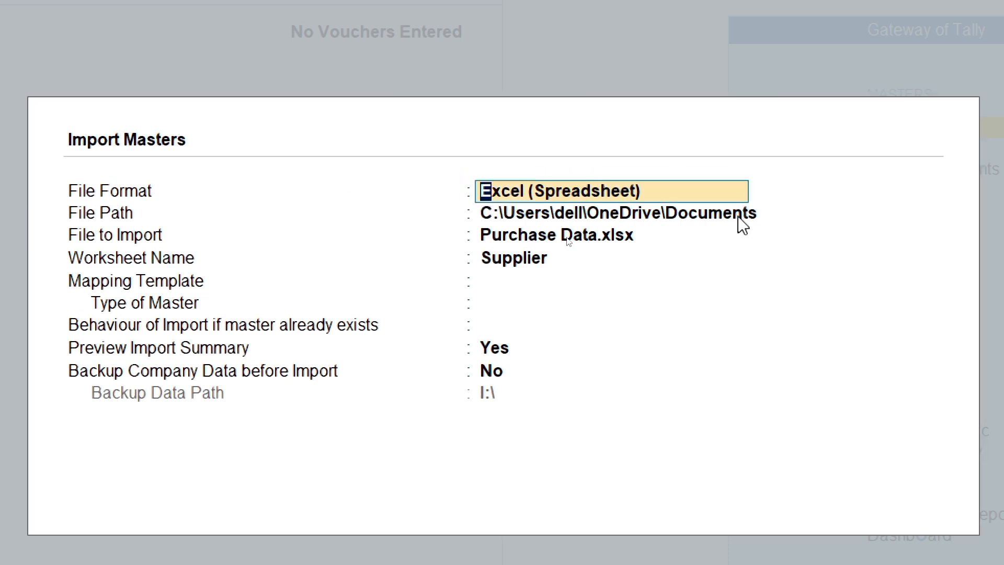
key("Return")
key("Return")
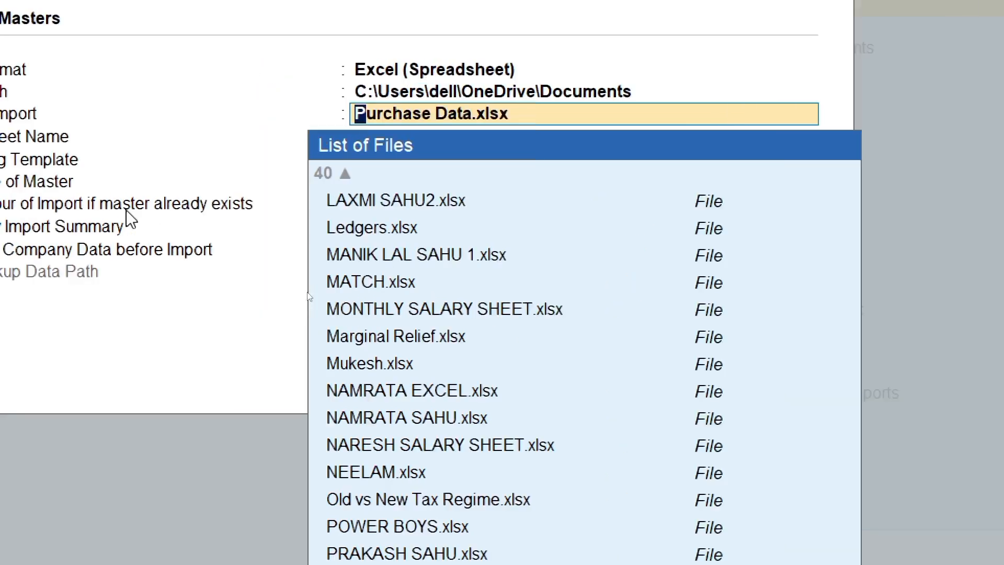
key("Return")
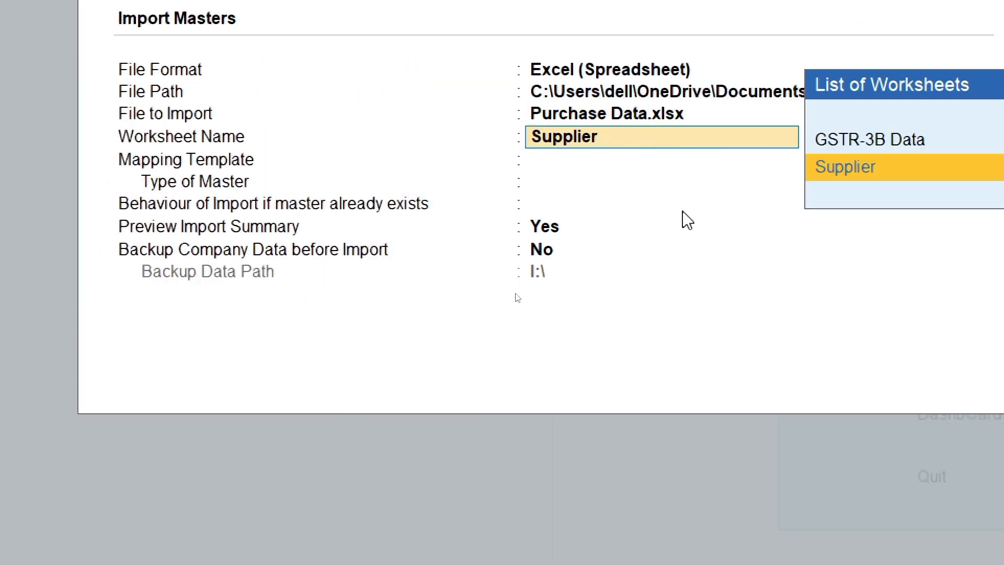
left_click(756, 173)
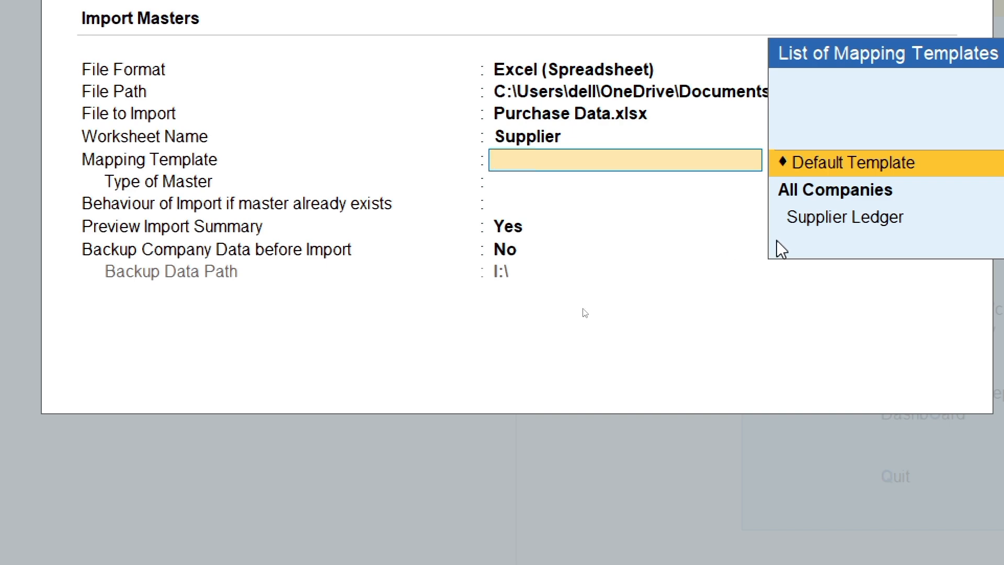
Step: Import the masters using the Supplier Ledger template, Combine Opening Balances, the summary preview set to Yes, and no company backup
left_click(822, 221)
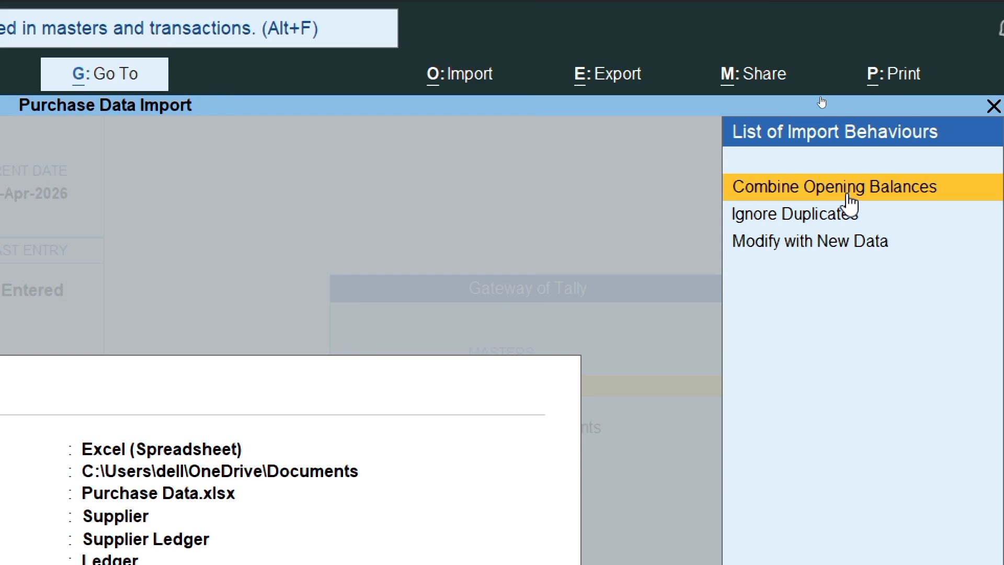
left_click(850, 199)
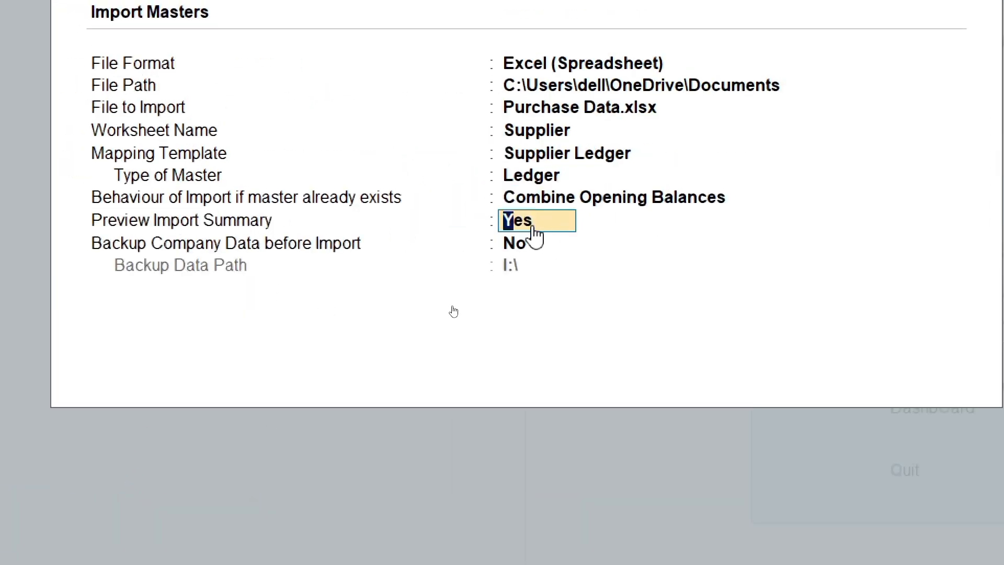
left_click(515, 252)
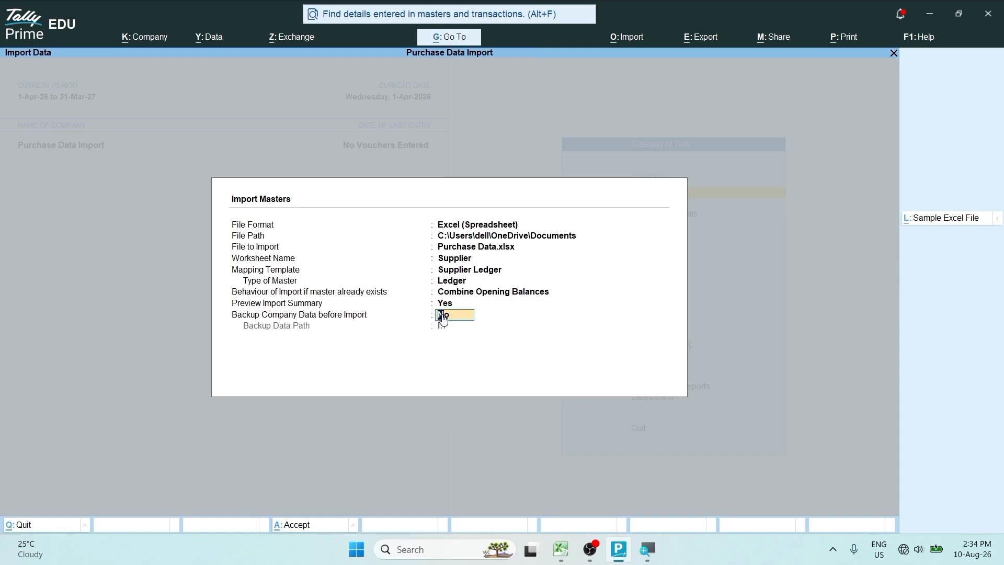
key("Return")
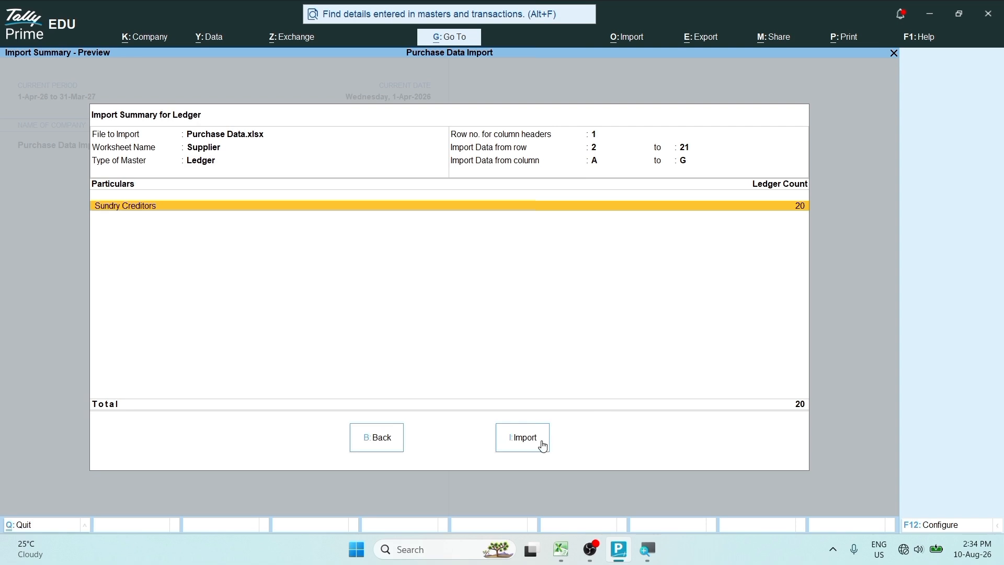
left_click(523, 441)
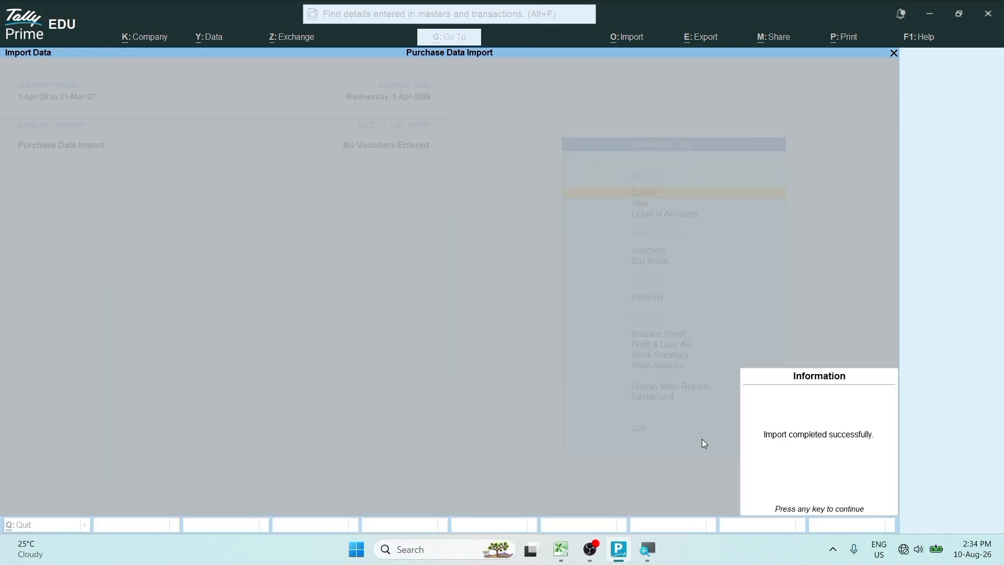
left_click(812, 438)
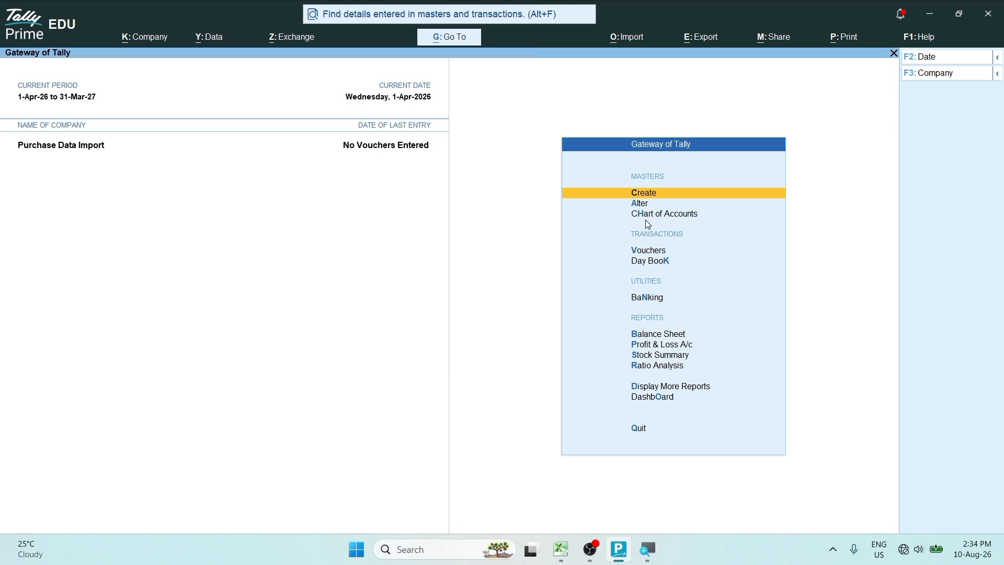
Step: Check the list of ledgers available for alteration for the imported suppliers, and return to the Gateway of Tally
left_click(639, 203)
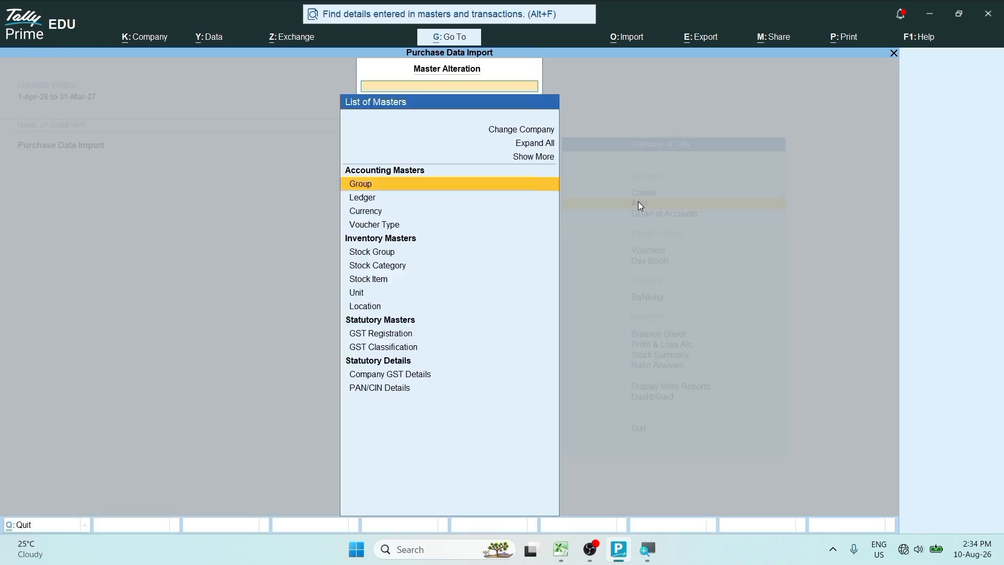
left_click(381, 198)
key("Down")
key("Down")
key("Down")
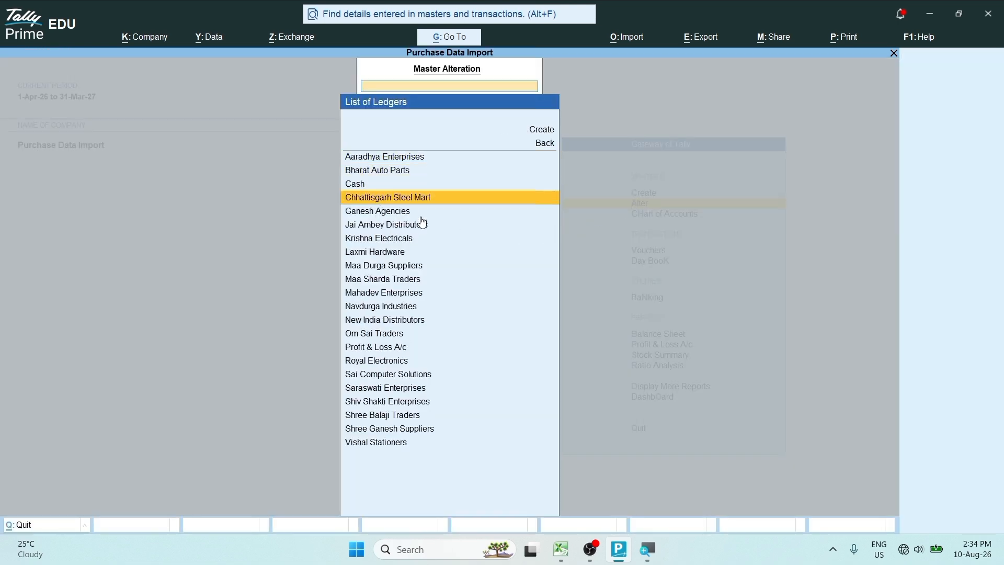
key("Down")
key("Down")
key("Down")
key("Down")
key("Down")
key("Down")
key("Down")
key("Down")
key("Down")
key("Down")
key("Down")
key("Down")
key("Down")
key("Down")
key("Up")
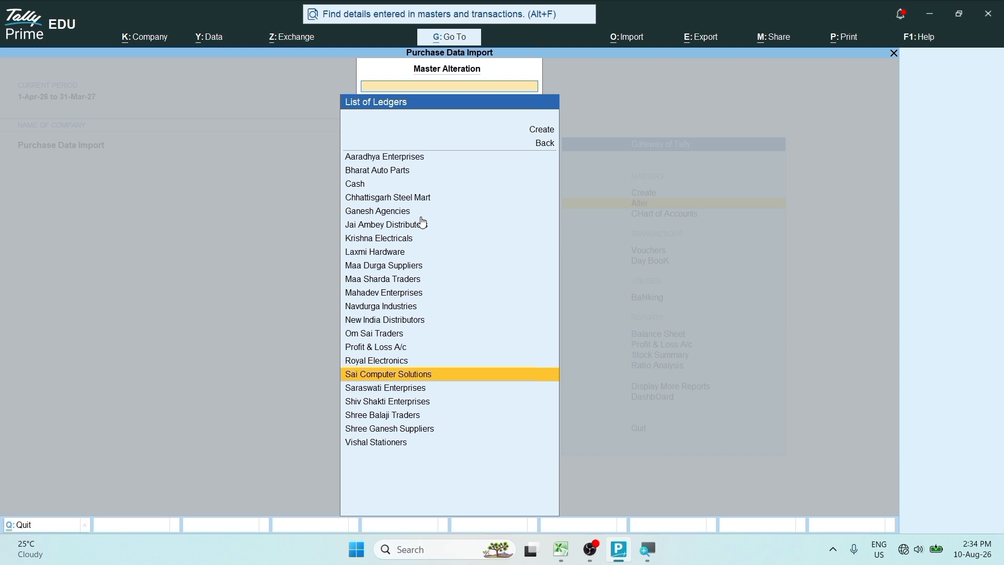
key("Escape")
key("Escape")
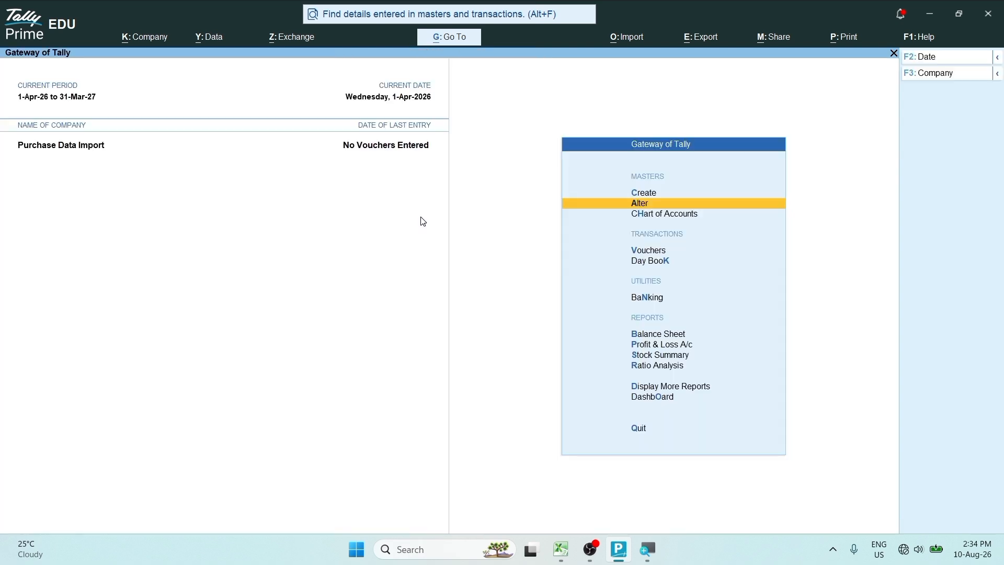
Step: Switch to the Excel workbook and review the VCH No, VCH Name and Purchase Ledger columns on the GSTR-3B Data sheet
left_click(561, 550)
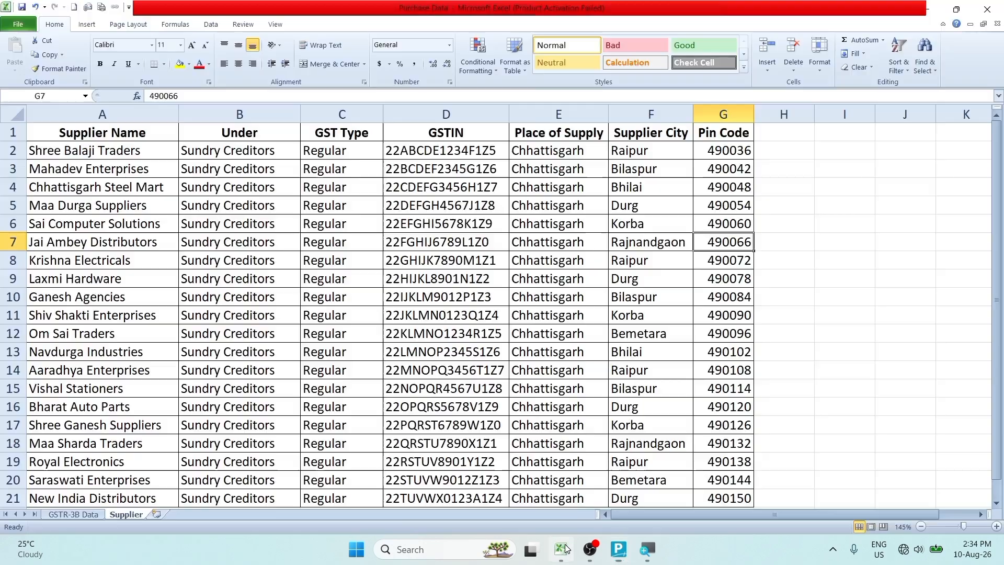
left_click(52, 514)
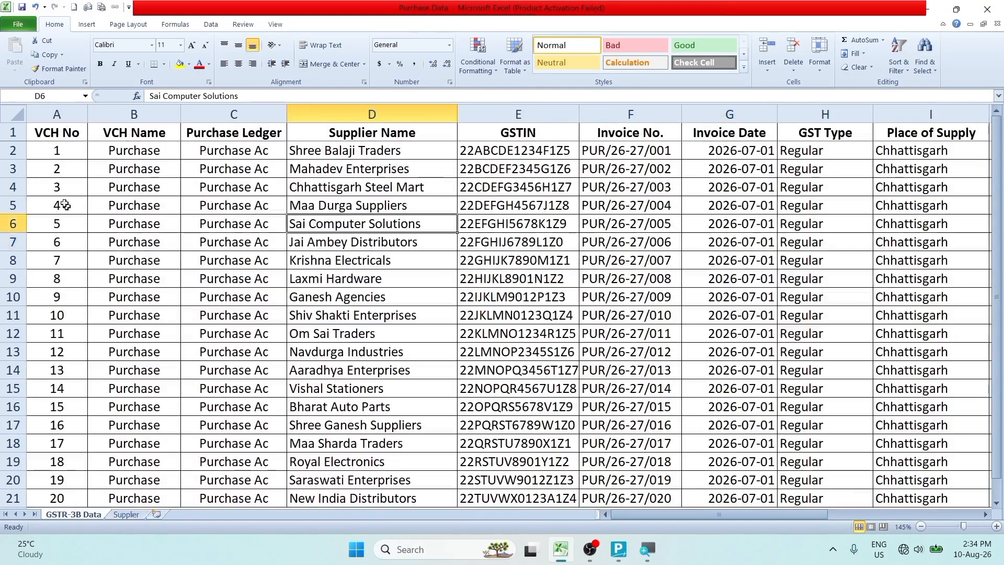
left_click_drag(39, 138, 884, 260)
left_click(884, 260)
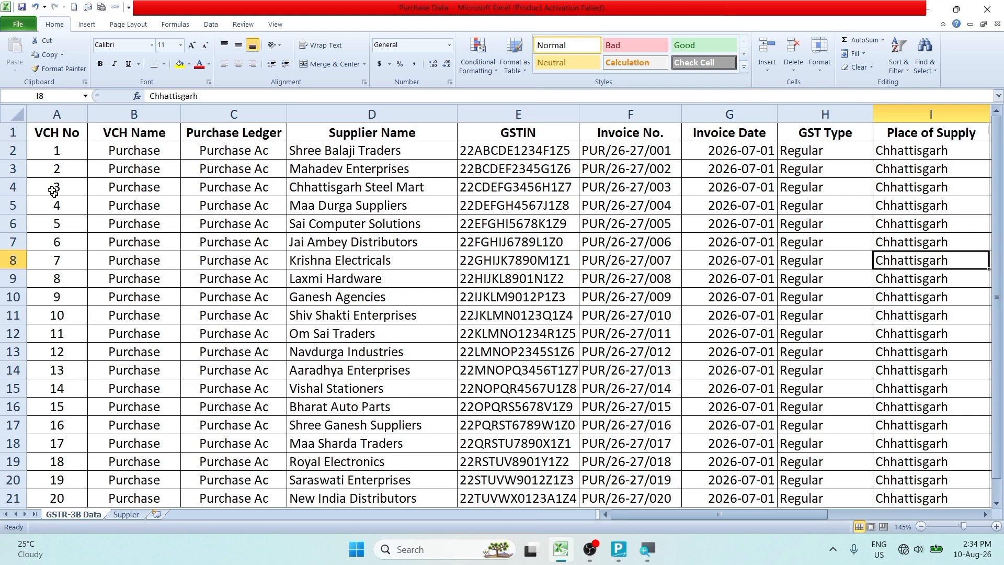
left_click_drag(55, 132, 44, 353)
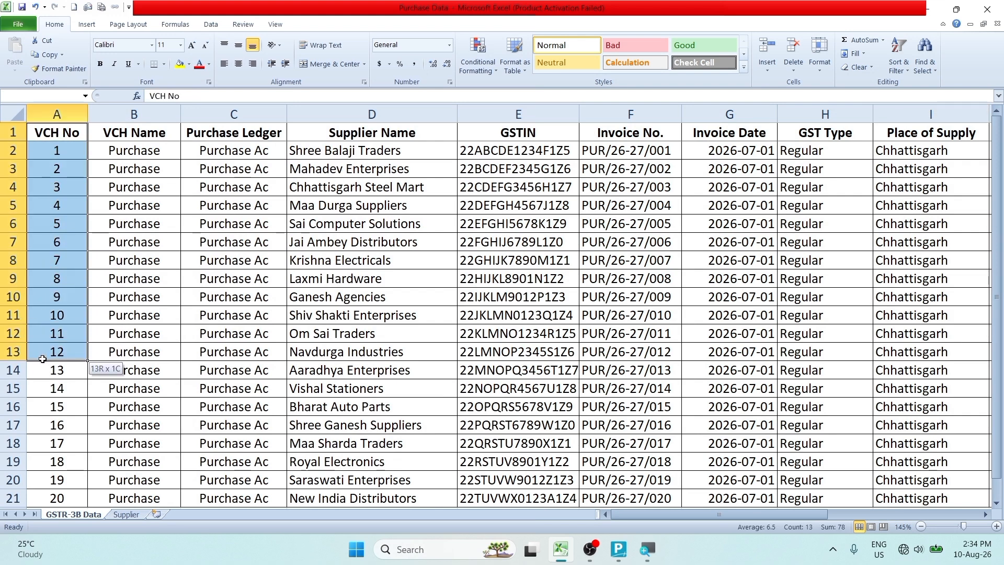
left_click_drag(135, 133, 147, 407)
left_click(147, 407)
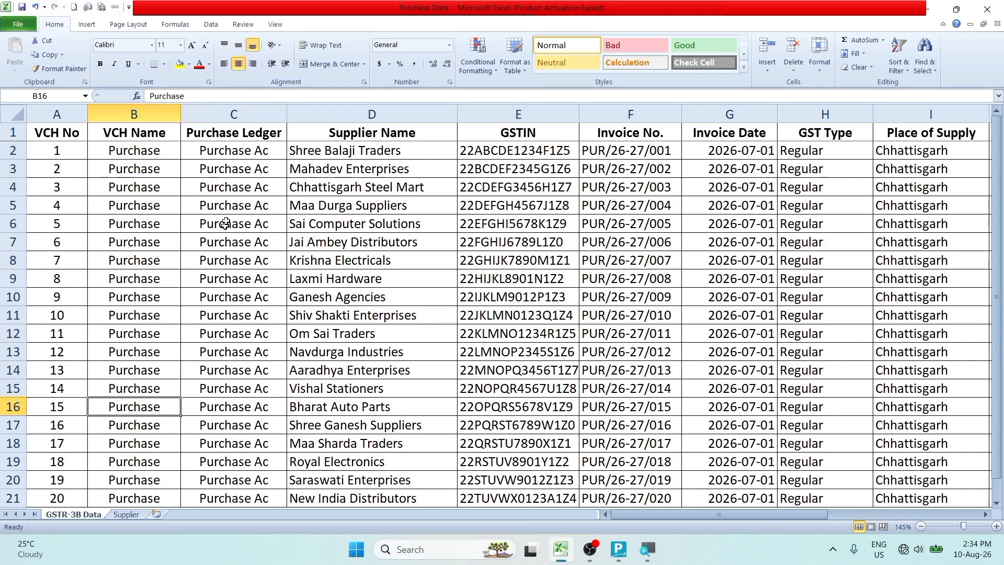
left_click_drag(236, 132, 256, 442)
left_click(256, 443)
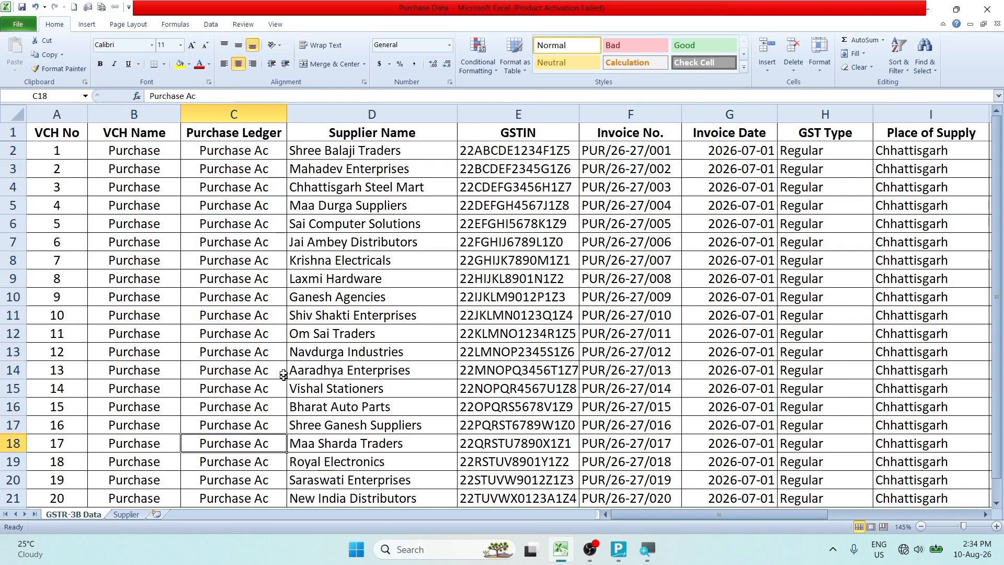
Step: Review the Supplier Name, GSTIN, Invoice No., Invoice Date, GST Type, Place of Supply, Supplier City and Taxable Value columns on the GSTR-3B Data sheet
left_click_drag(258, 166, 272, 223)
left_click_drag(372, 132, 455, 372)
left_click_drag(525, 137, 578, 395)
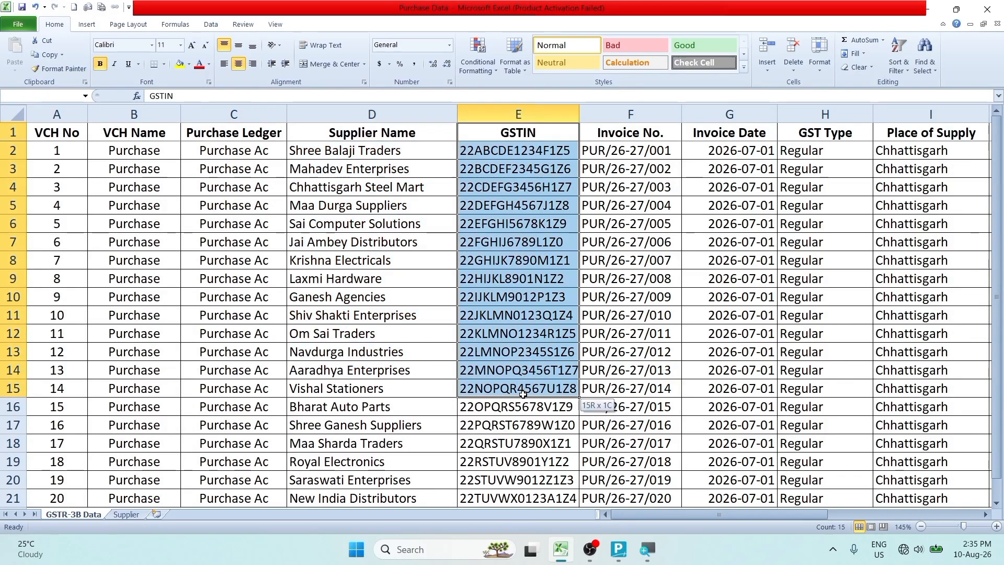
left_click_drag(612, 136, 628, 407)
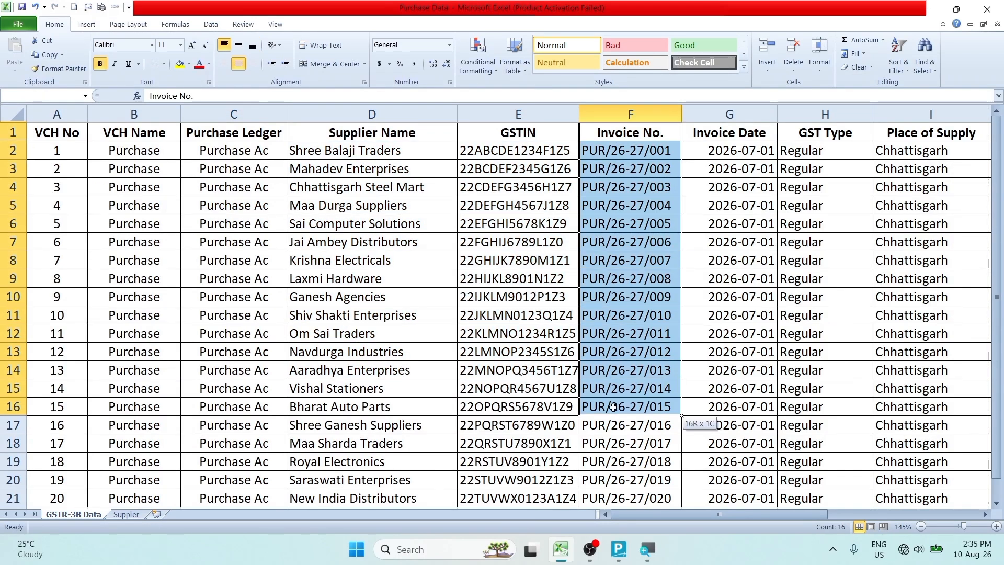
left_click(628, 407)
left_click_drag(754, 516, 842, 519)
left_click_drag(321, 137, 367, 337)
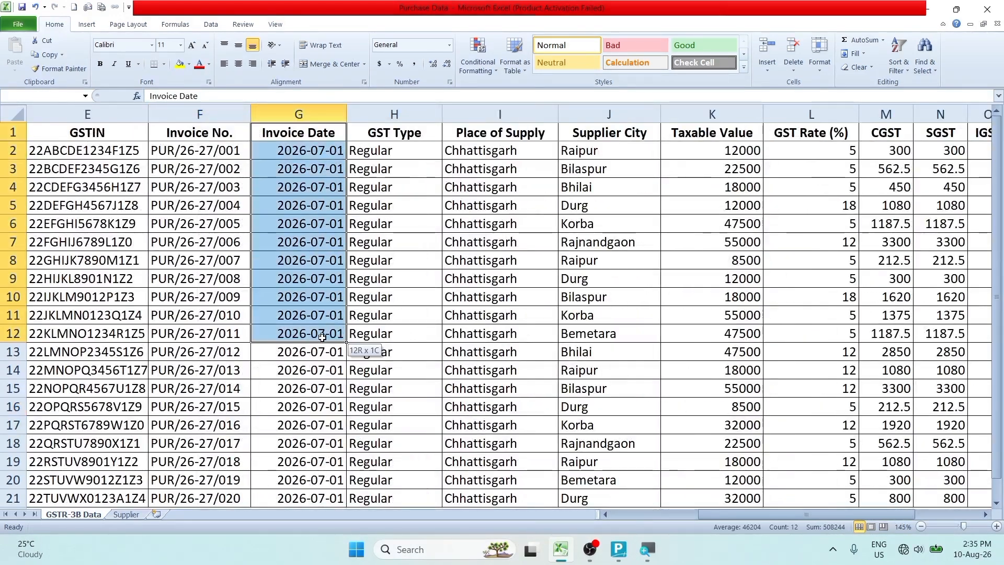
left_click_drag(402, 130, 403, 328)
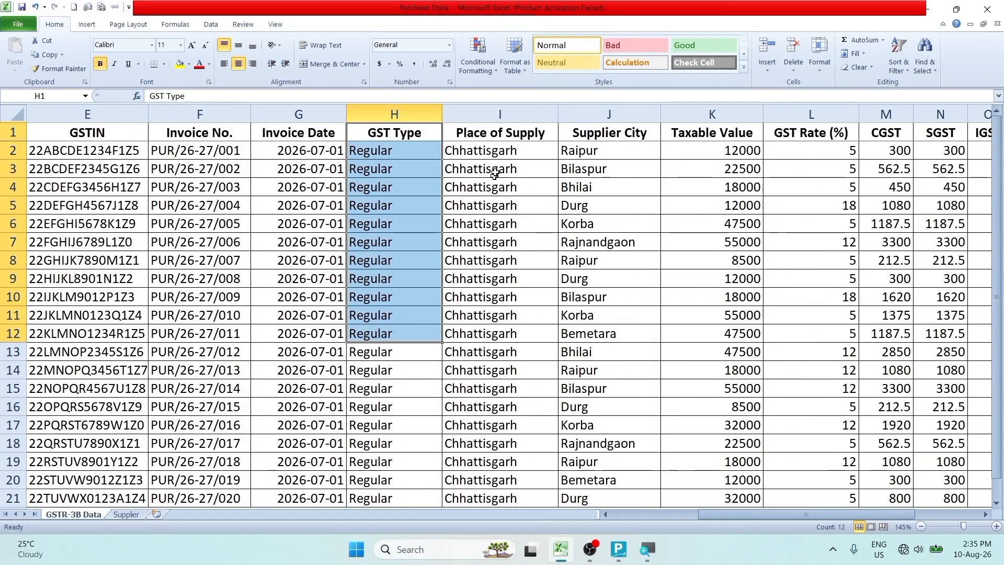
left_click_drag(495, 137, 486, 369)
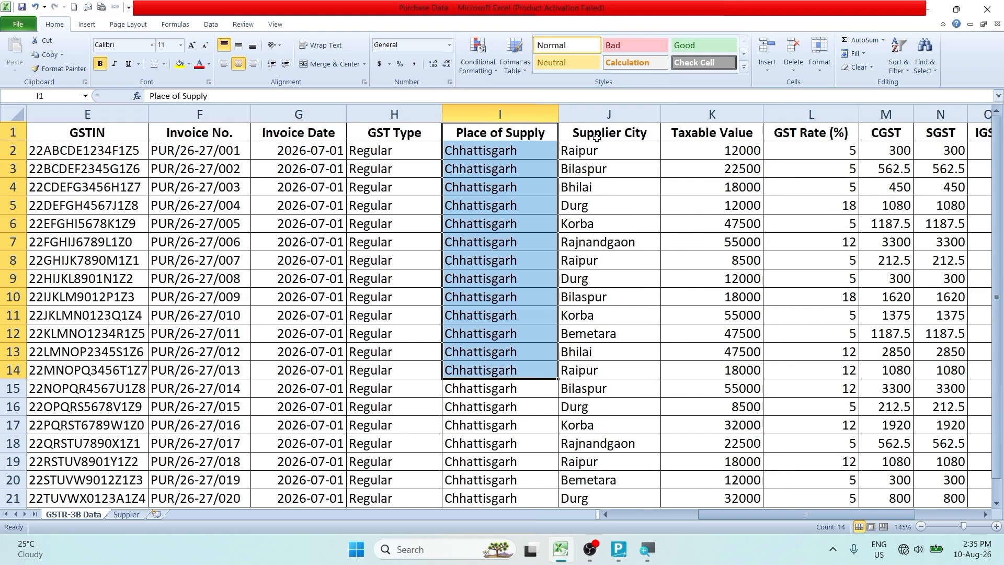
left_click_drag(597, 132, 623, 335)
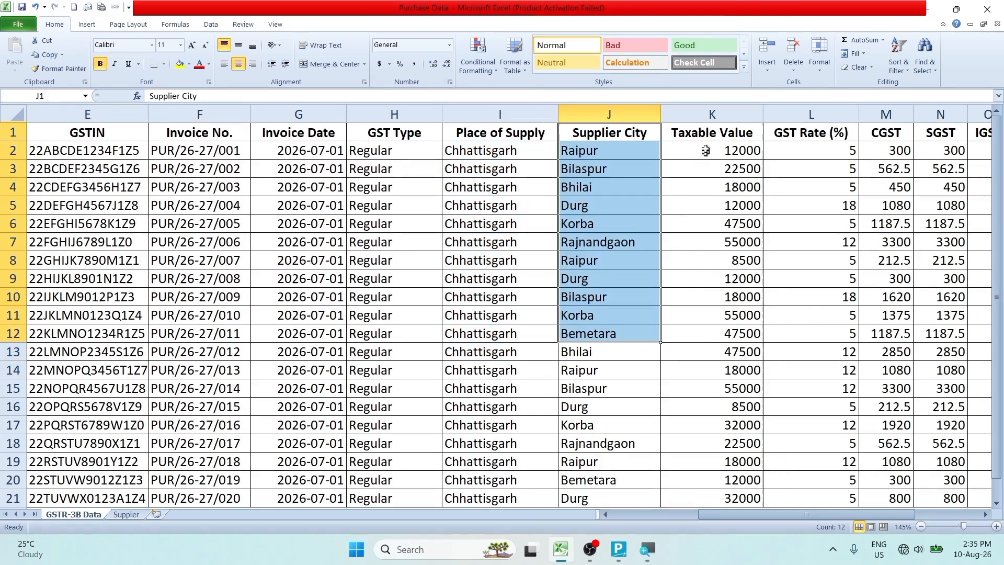
left_click_drag(707, 131, 753, 371)
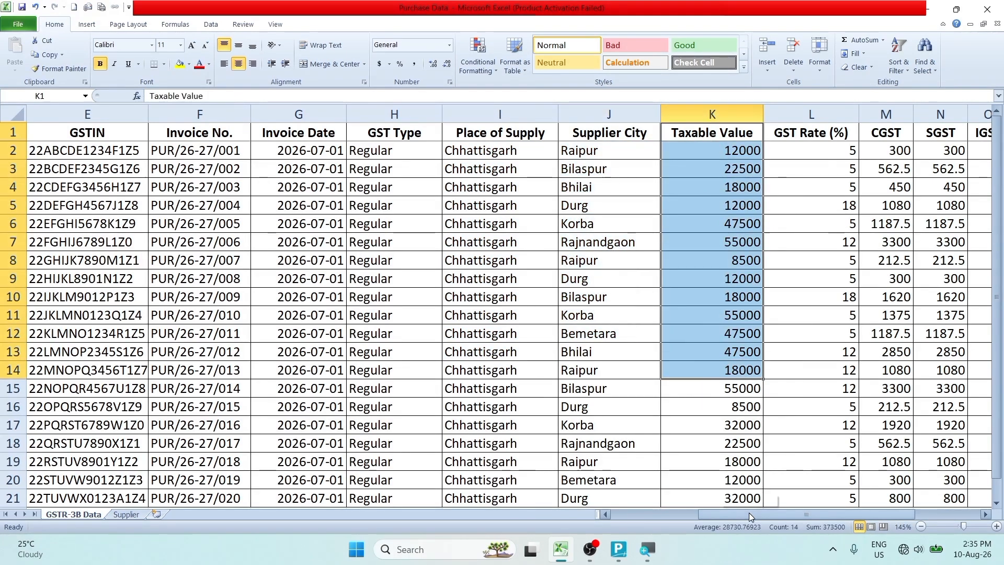
Step: Examine the GST Rate (%), CGST, SGST, IGST, Total Invoice Value and Mode columns of the purchase data
scroll(841, 504, "right", 3)
left_click_drag(491, 133, 518, 262)
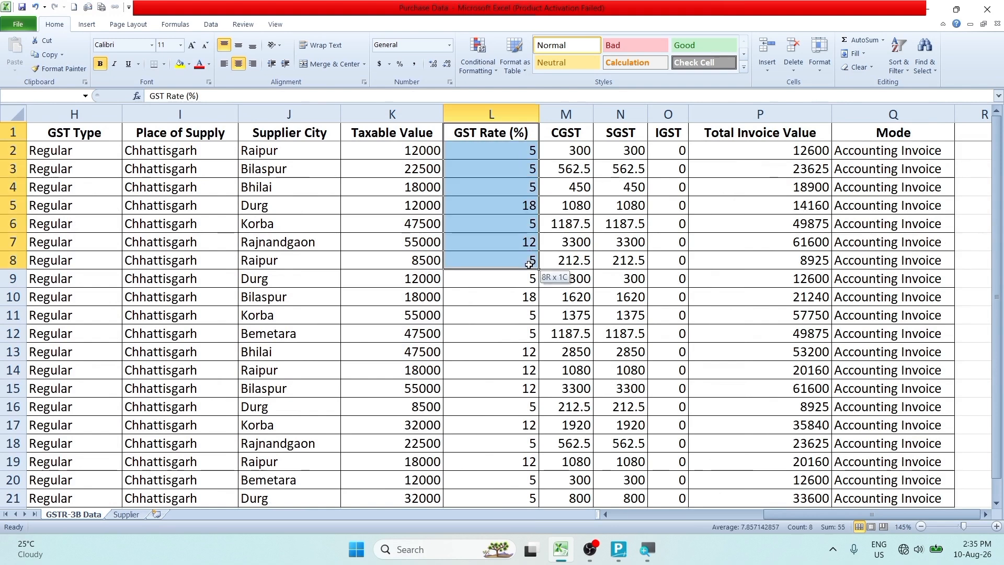
left_click(575, 135)
left_click_drag(575, 133, 575, 207)
left_click_drag(623, 133, 628, 207)
left_click_drag(670, 134, 675, 207)
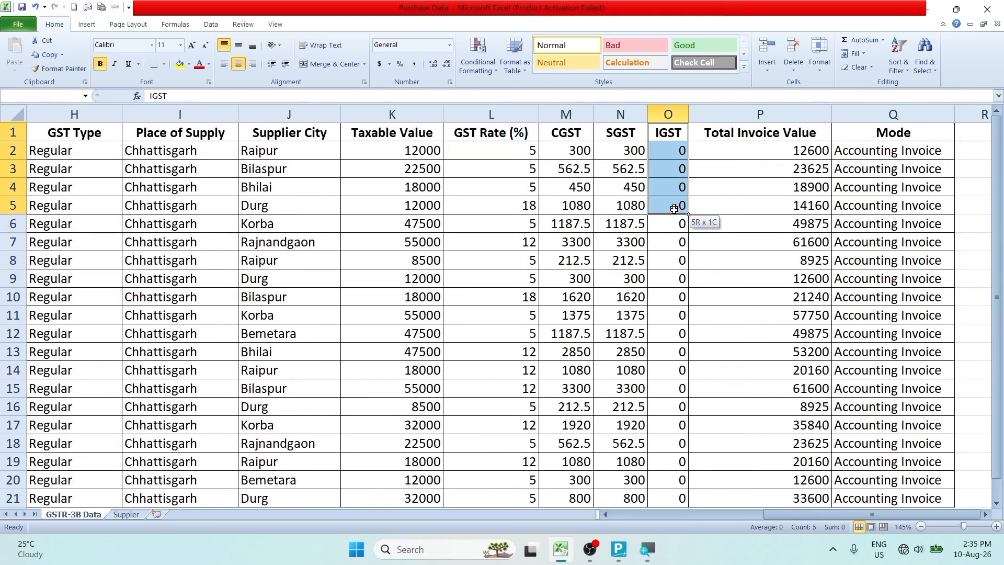
left_click_drag(743, 132, 753, 242)
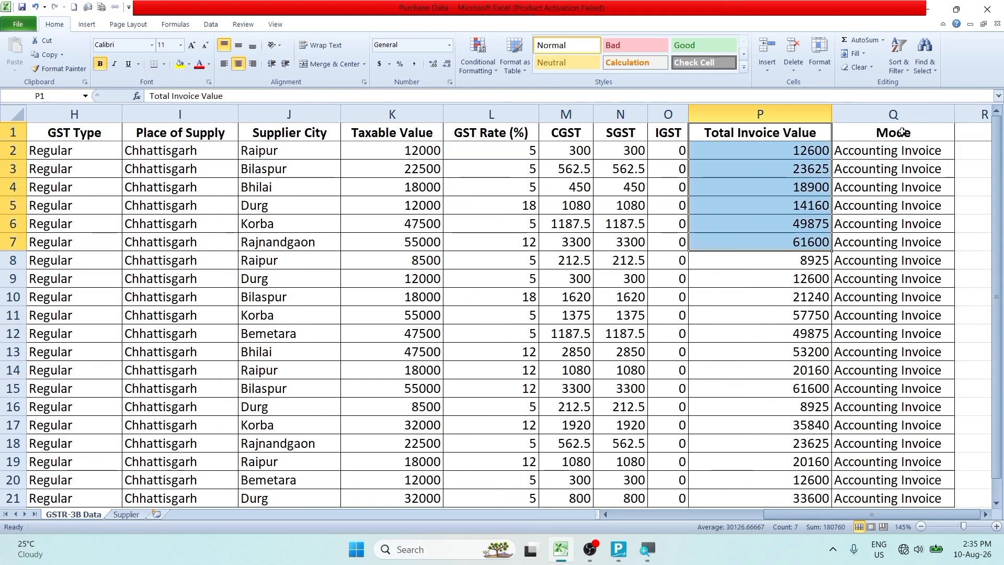
left_click_drag(902, 132, 910, 287)
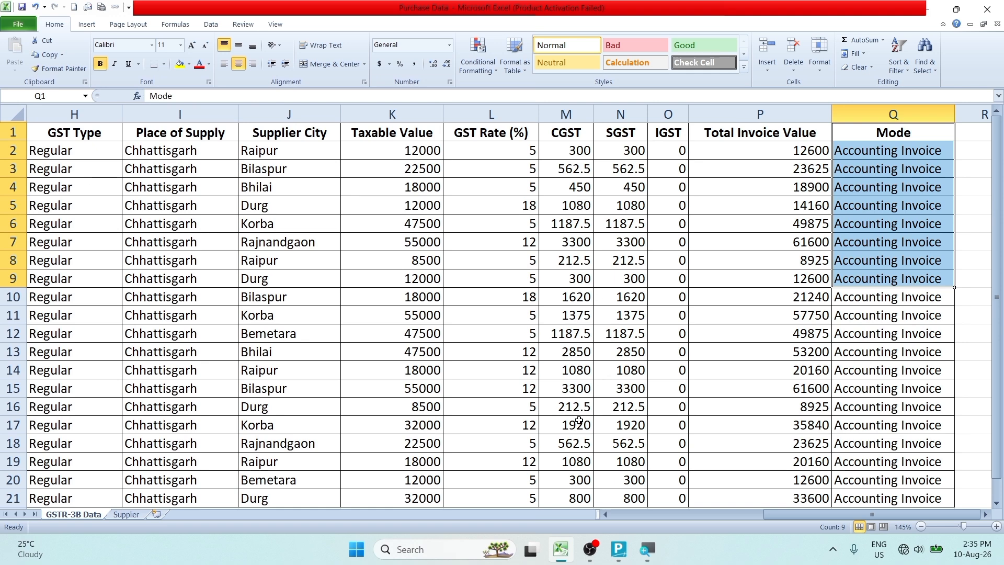
Step: Switch to TallyPrime and create the Purchase Data Supplier transaction mapping template for Accounting Vouchers, using the GSTR-3B Data worksheet of Purchase Data.xlsx
left_click(619, 550)
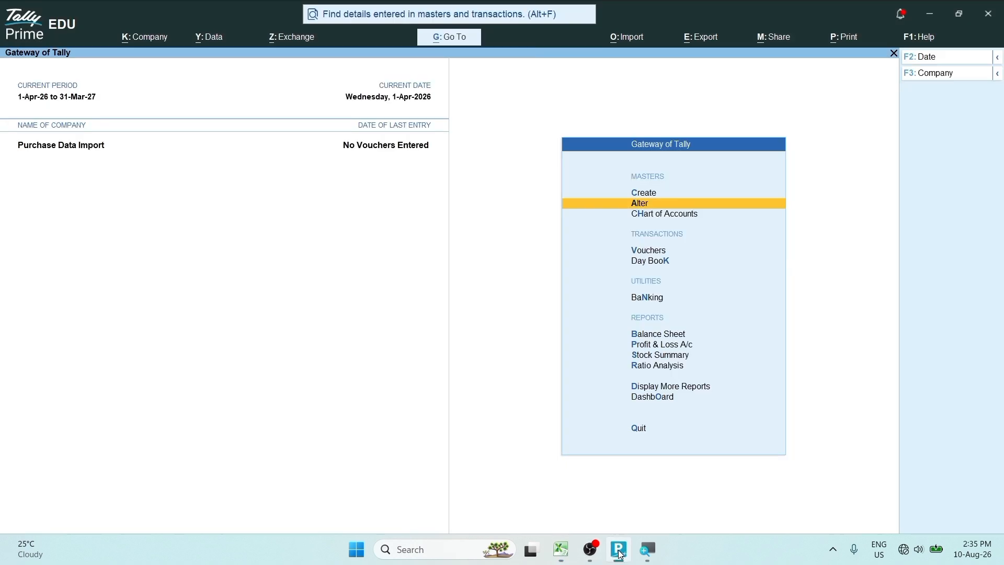
left_click(638, 42)
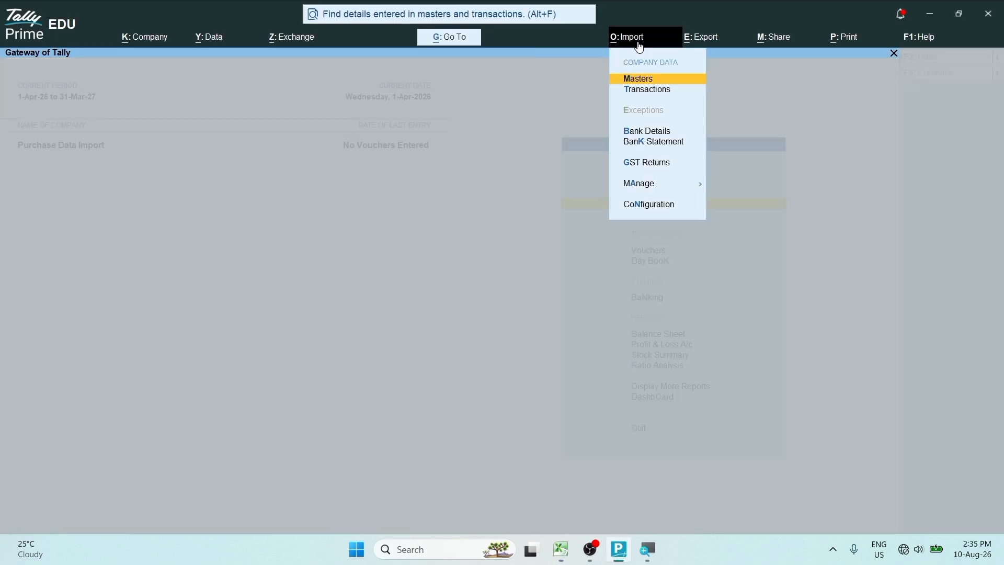
left_click(659, 183)
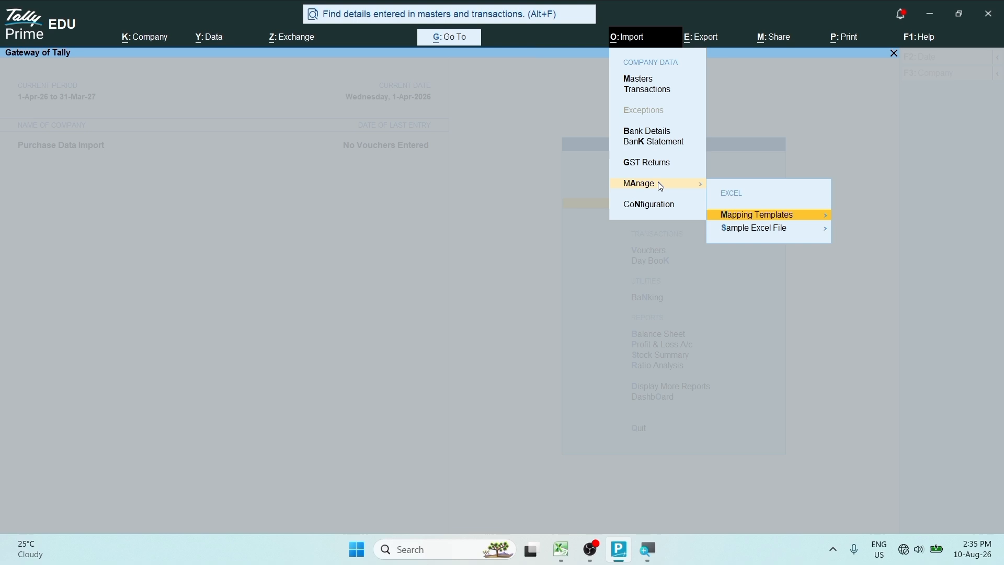
left_click(757, 216)
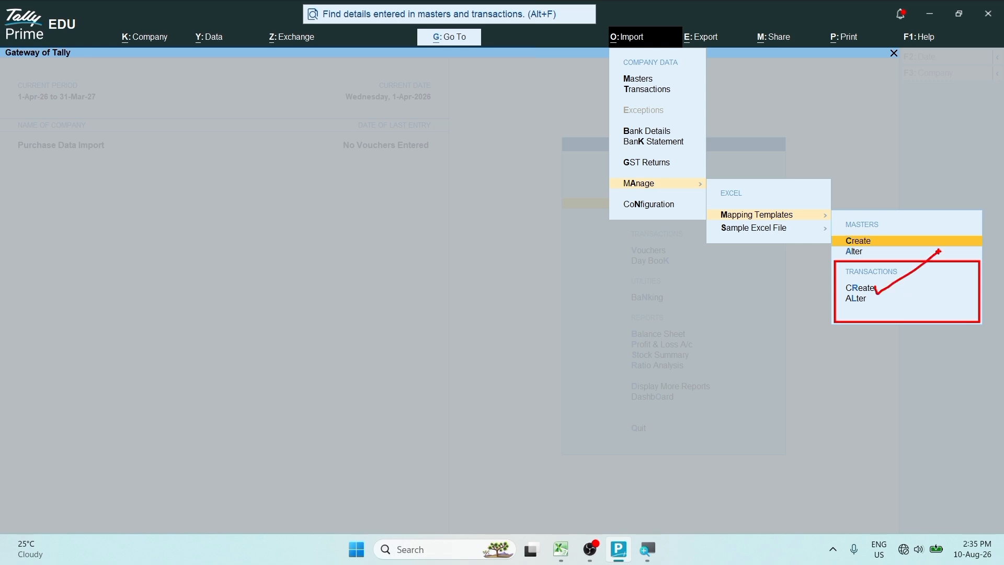
left_click(868, 285)
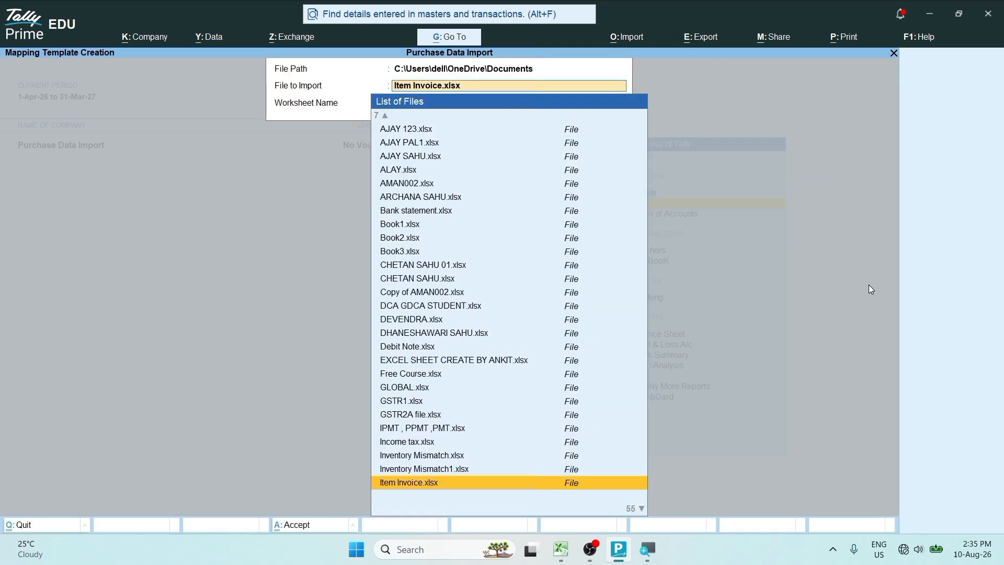
type("pur")
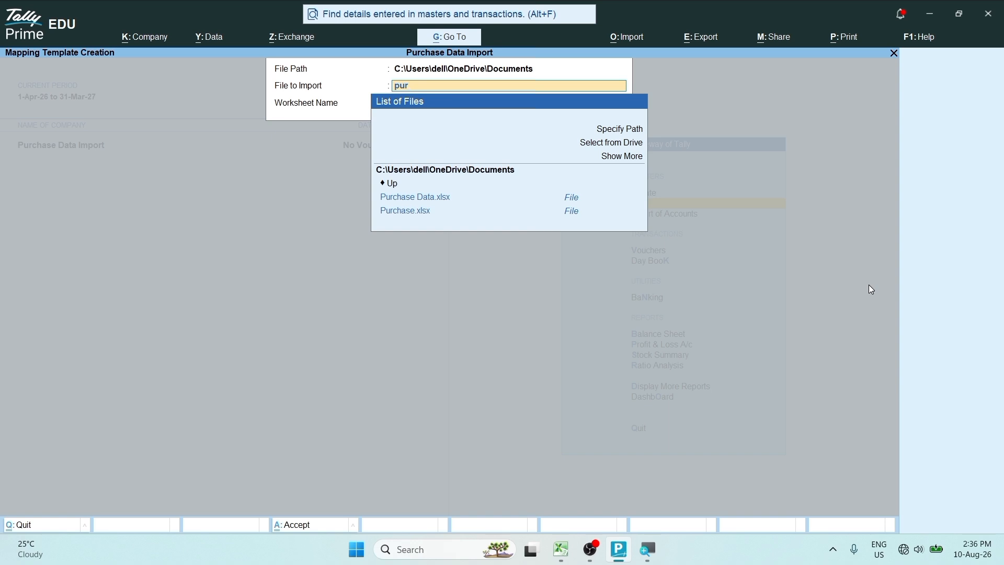
left_click(453, 200)
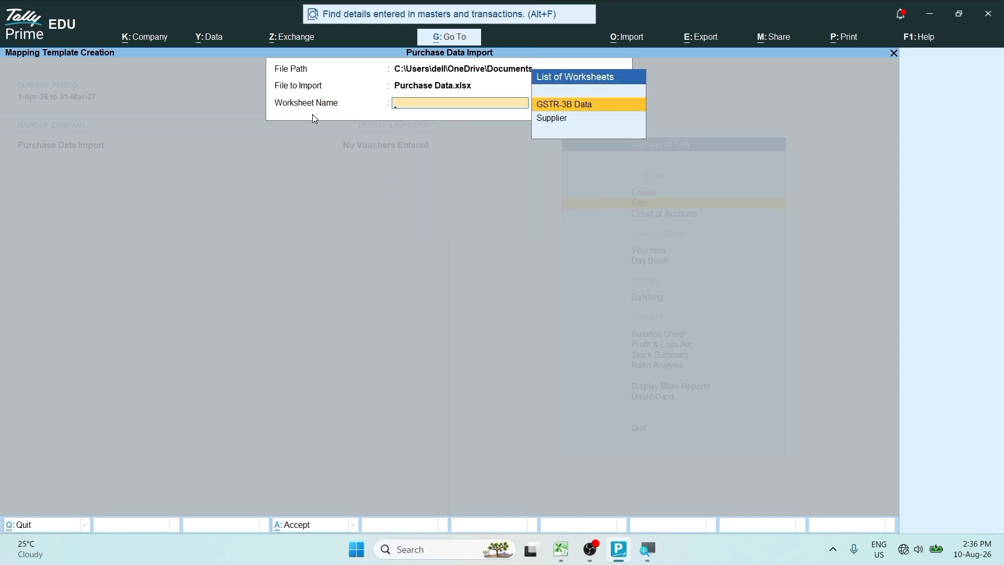
left_click(588, 110)
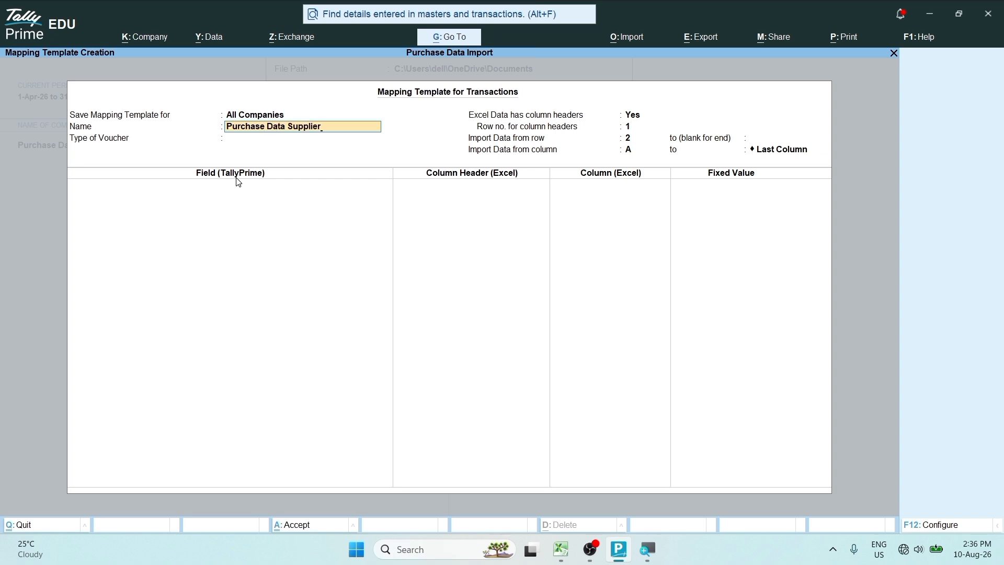
key("Return")
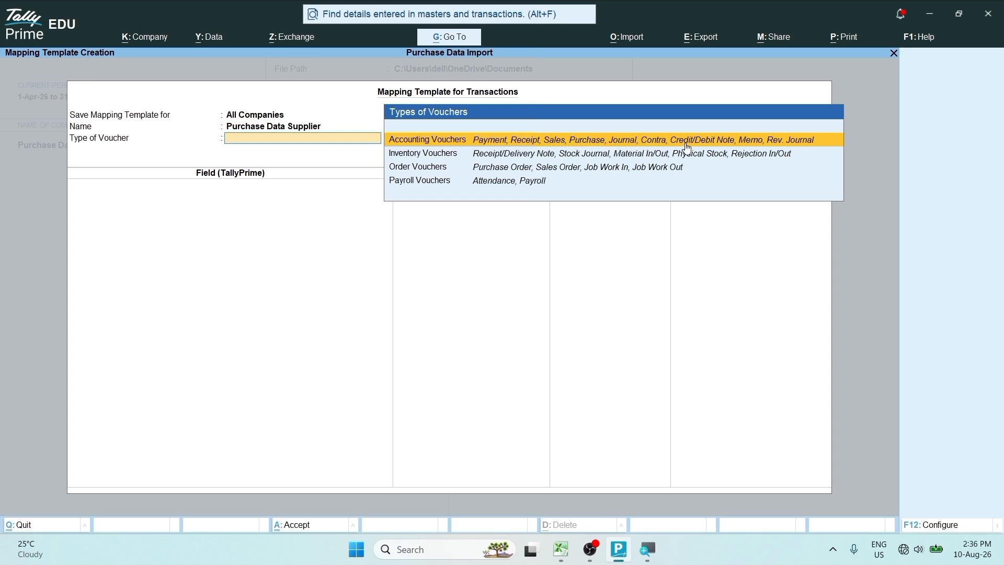
left_click(751, 147)
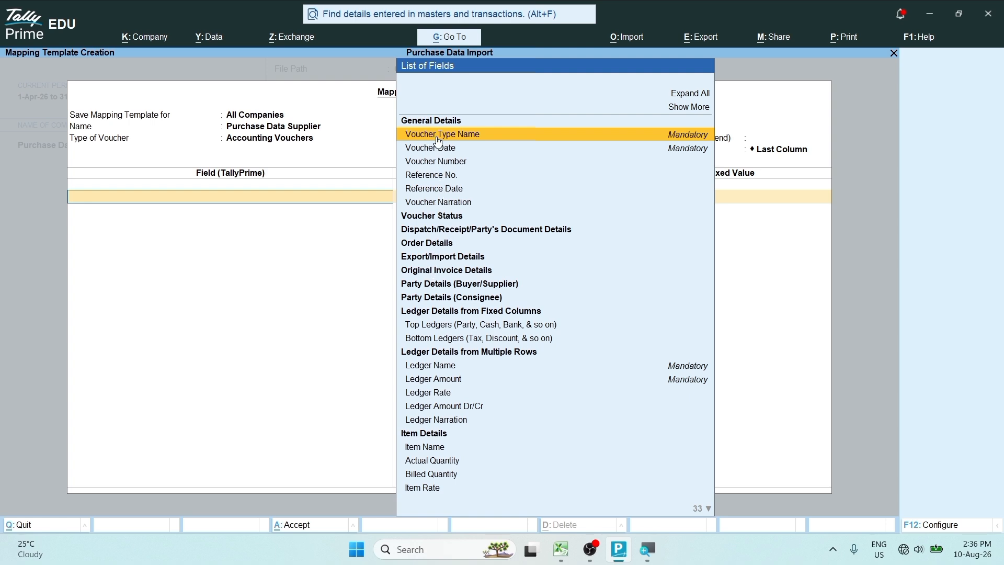
Step: Map the Voucher Type Name field to the VCH Name column, checking that column in the Excel workbook
left_click(469, 140)
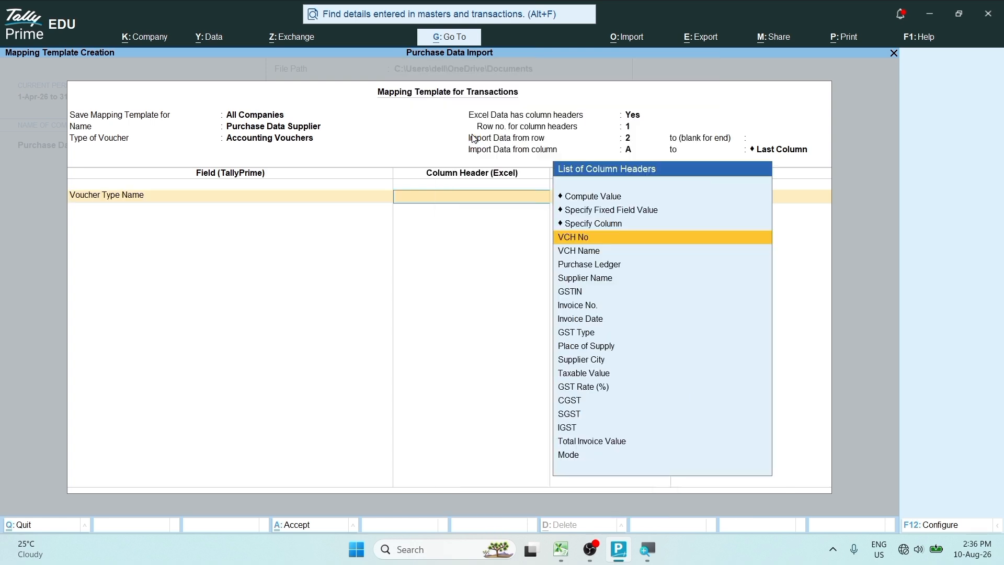
left_click(561, 549)
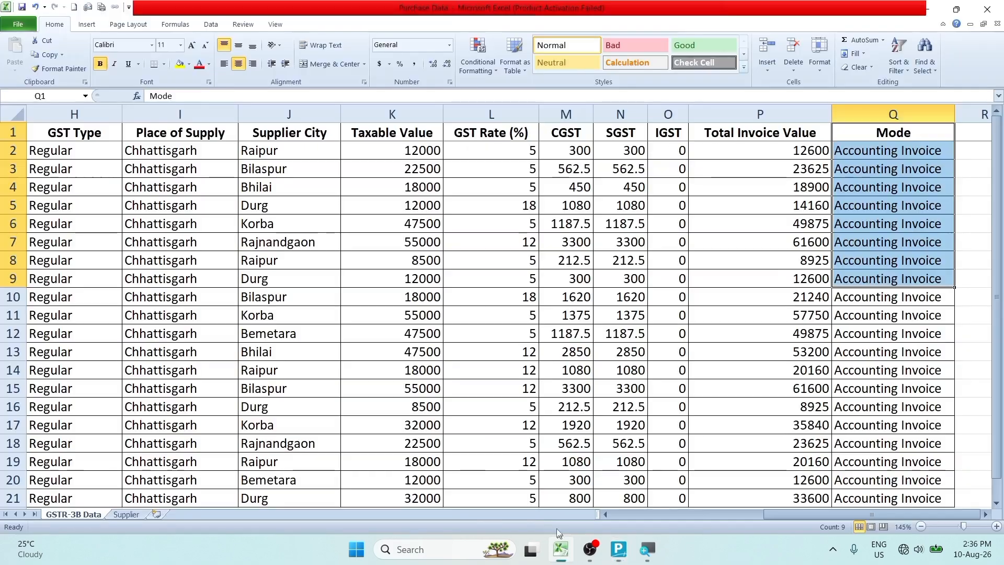
left_click_drag(791, 513, 639, 514)
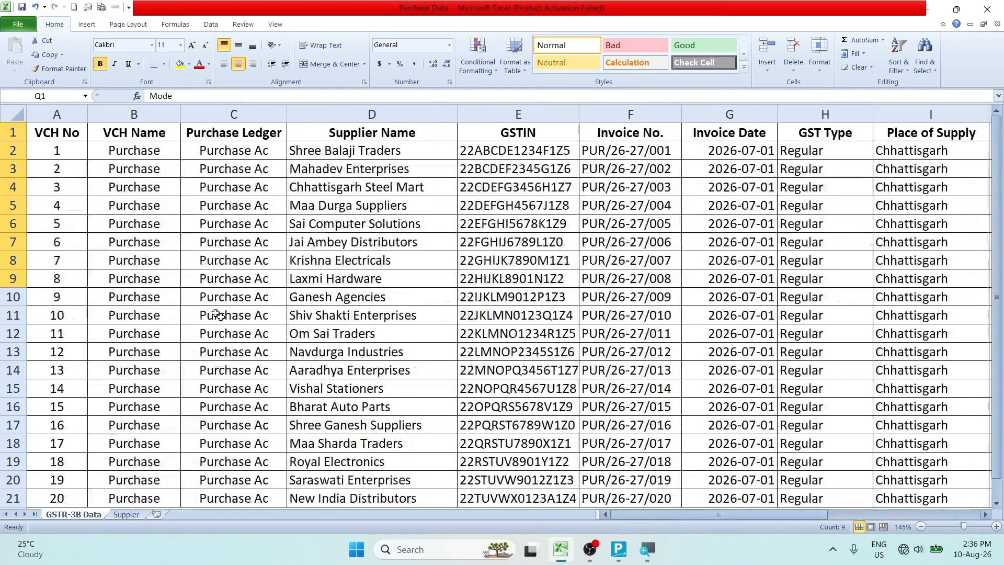
left_click_drag(142, 131, 132, 445)
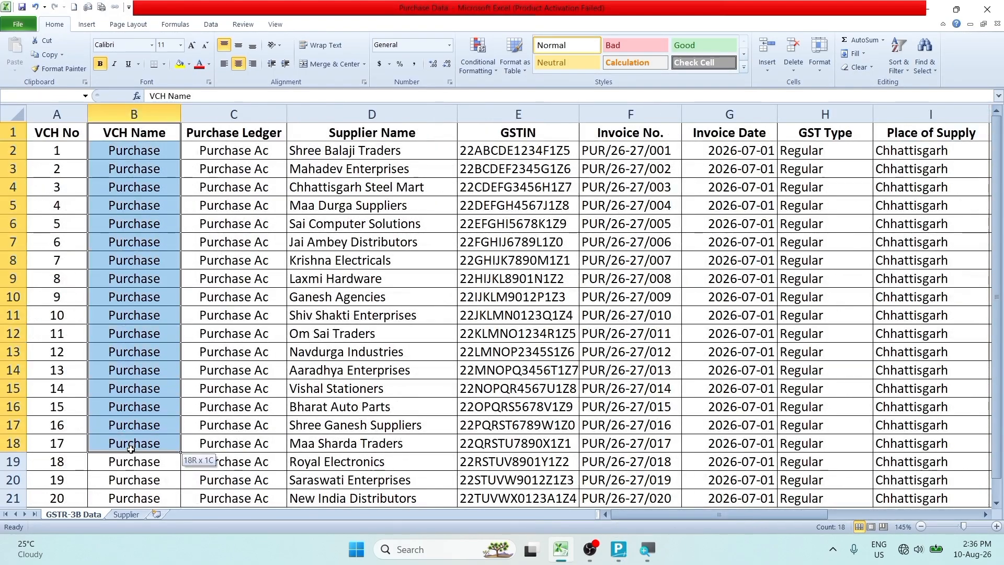
left_click(619, 549)
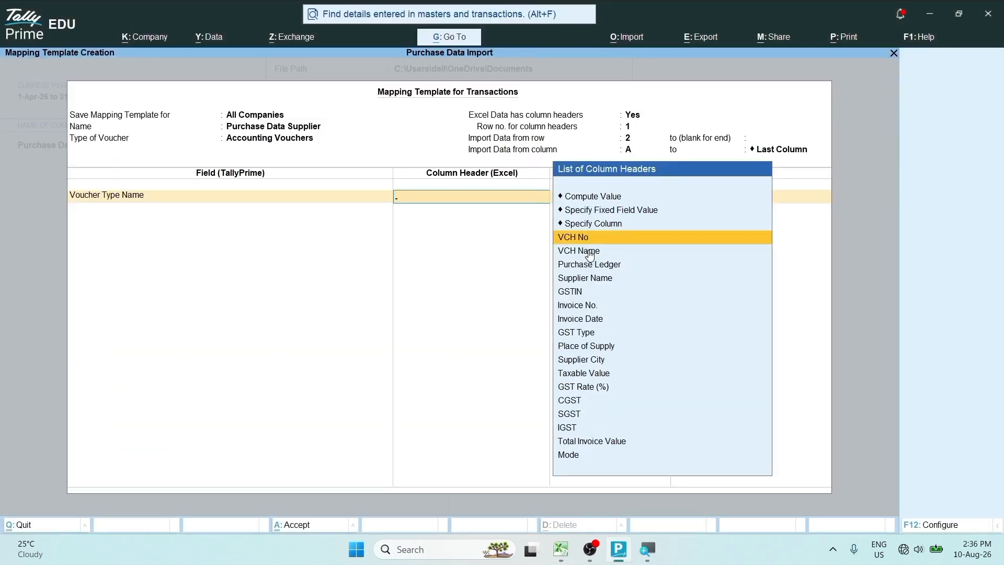
left_click(590, 254)
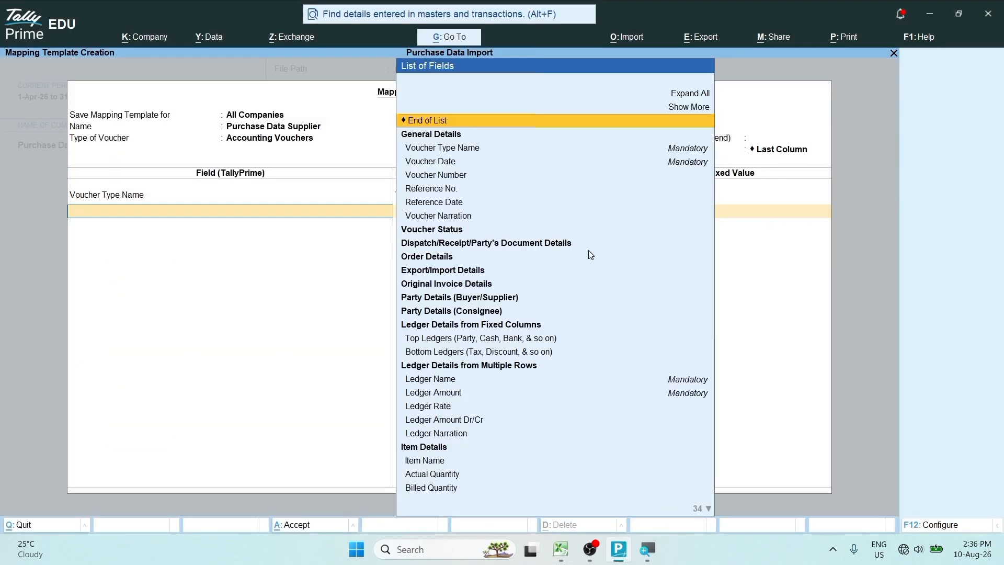
Step: Map the Voucher Date field to Invoice Date and the Voucher Number field to VCH No
left_click(444, 165)
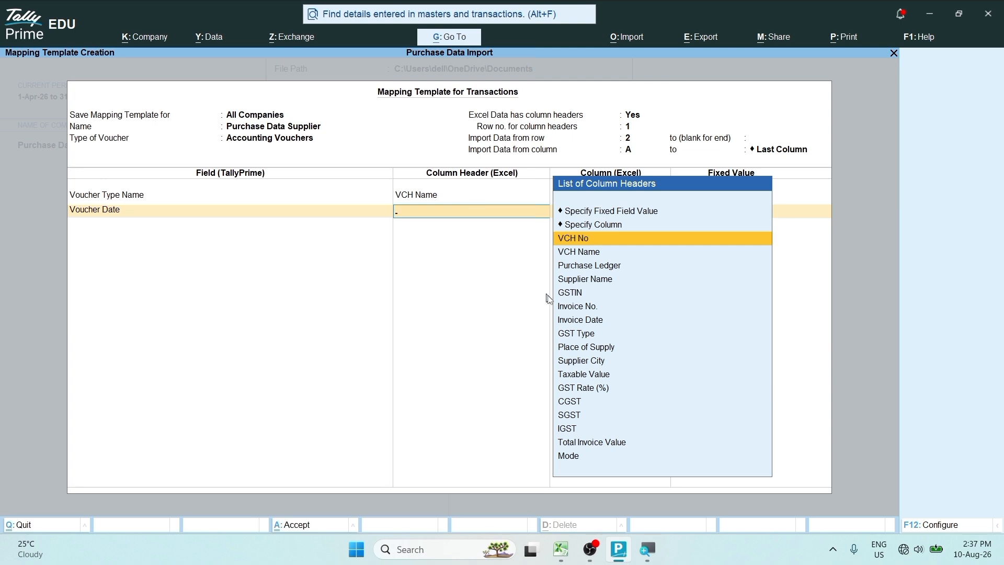
left_click(574, 326)
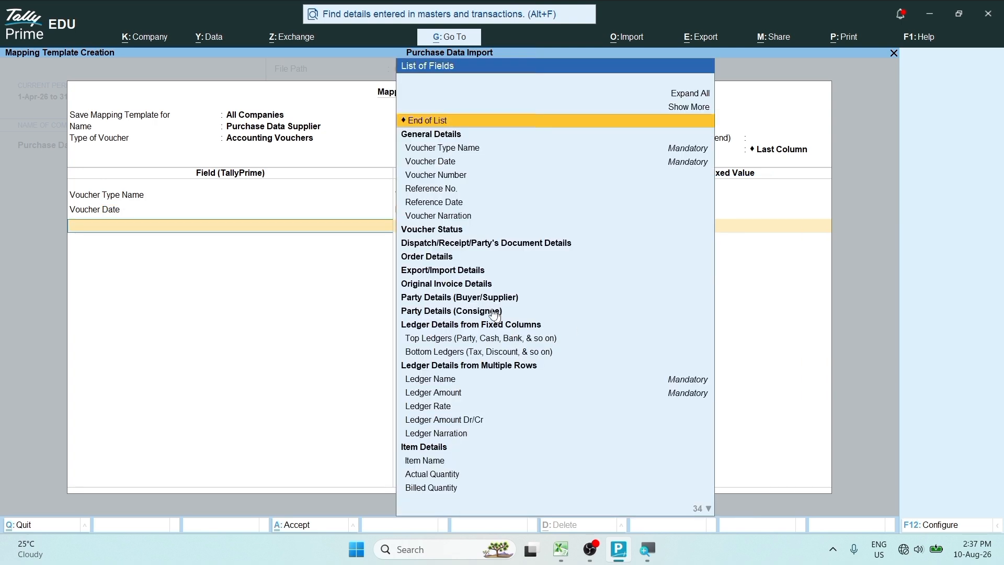
left_click(446, 177)
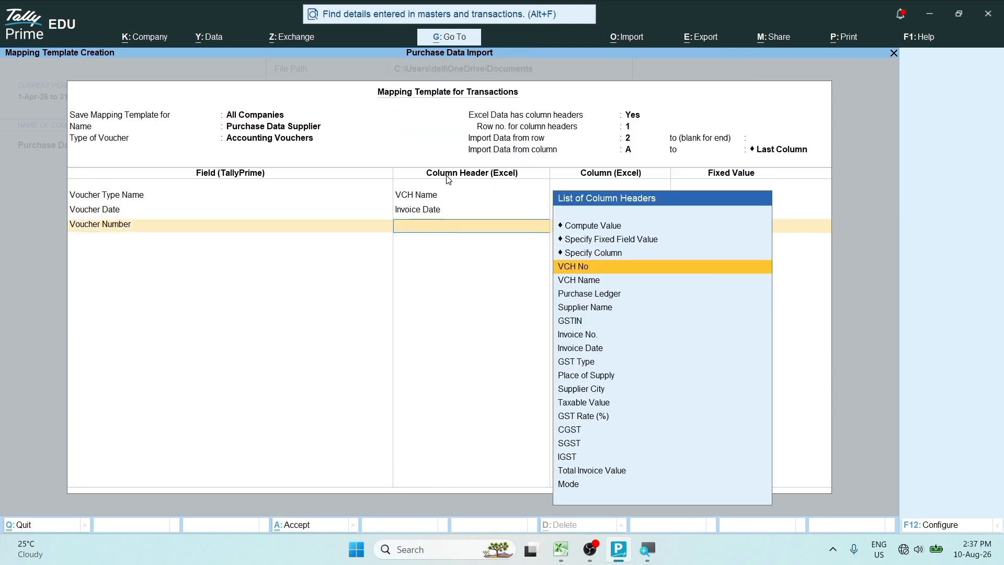
left_click(581, 268)
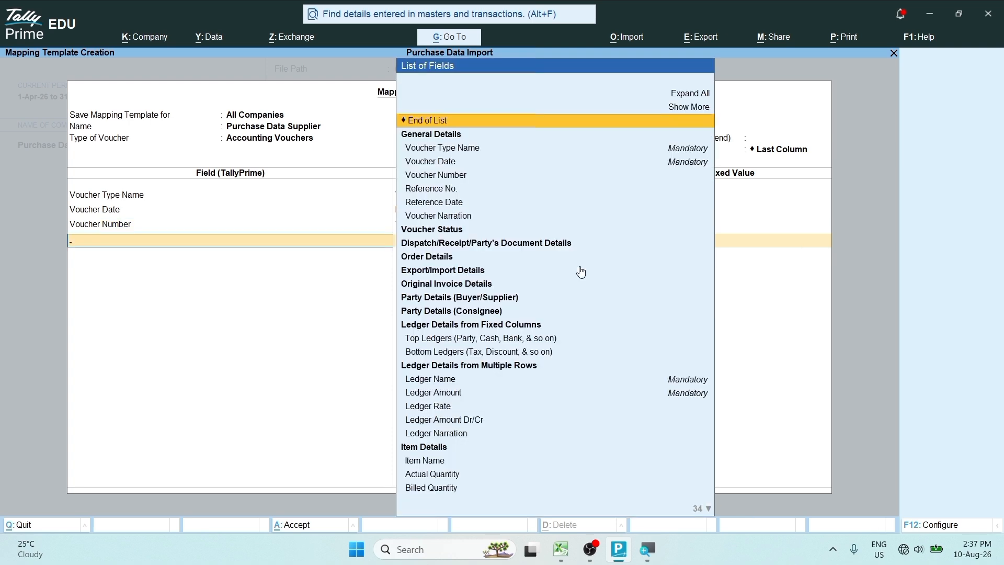
Step: Map the Original Invoice No. field to the Invoice No. column, checking that column in the Excel workbook
left_click(454, 139)
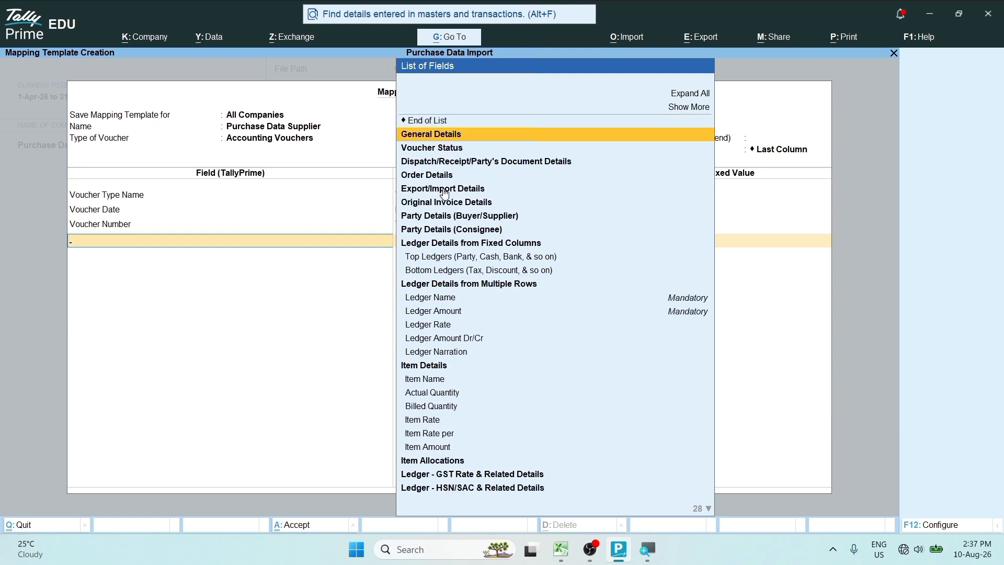
key("ctrl")
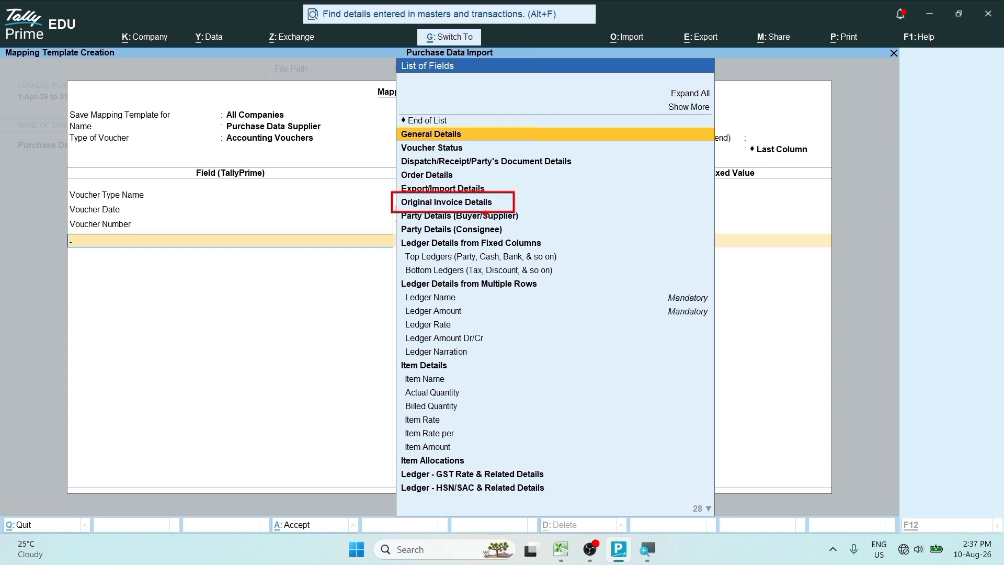
left_click(468, 203)
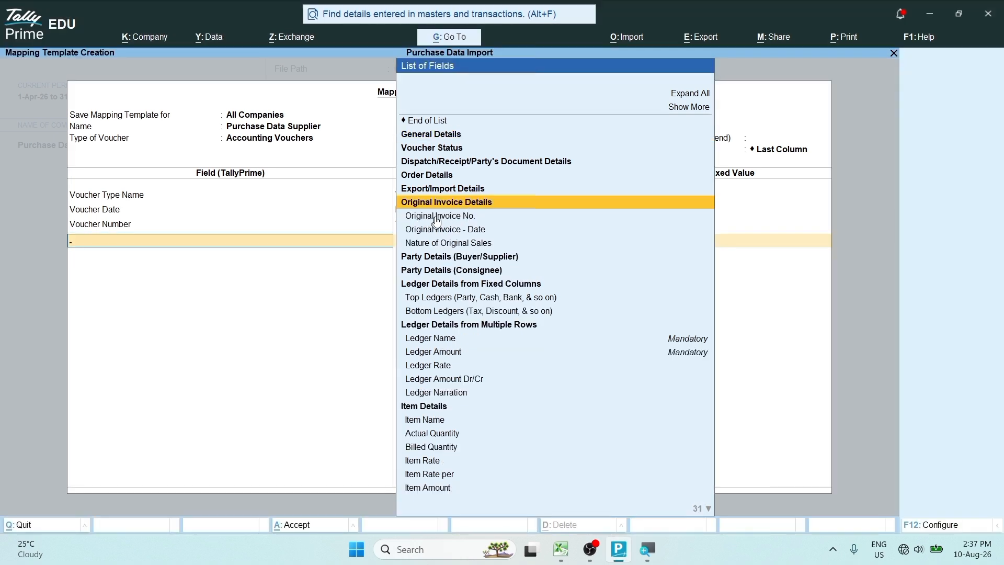
left_click(448, 216)
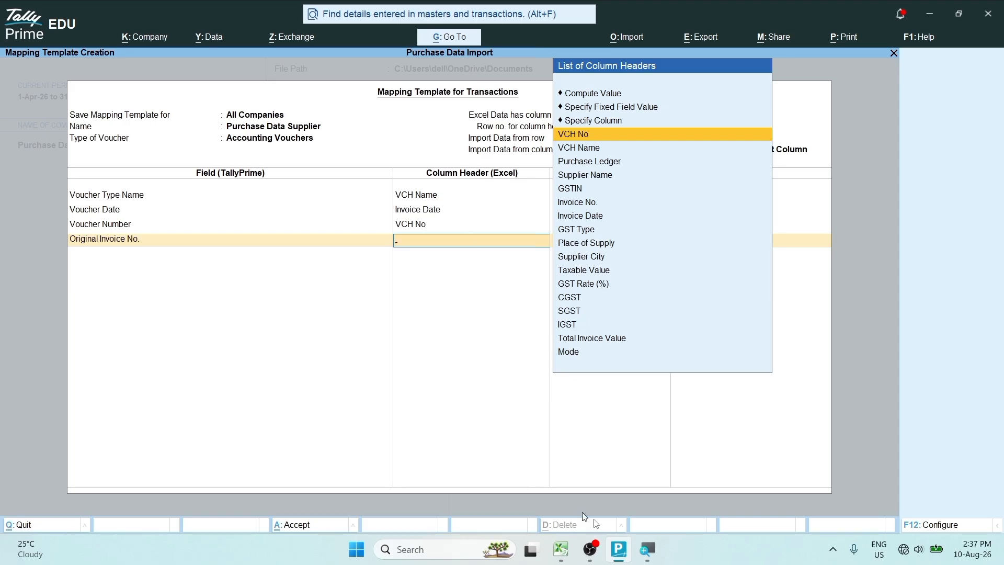
left_click(560, 549)
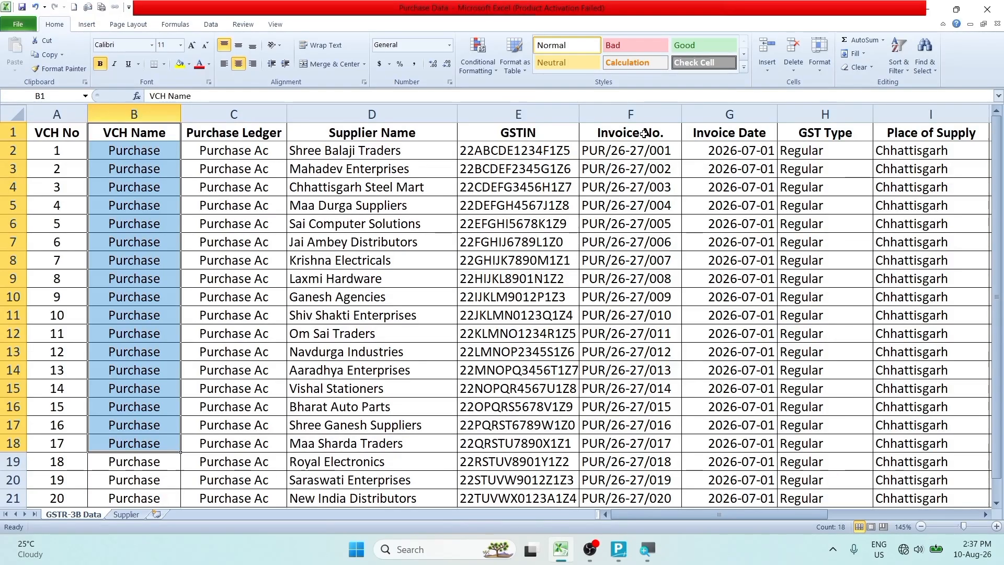
left_click_drag(645, 151, 627, 388)
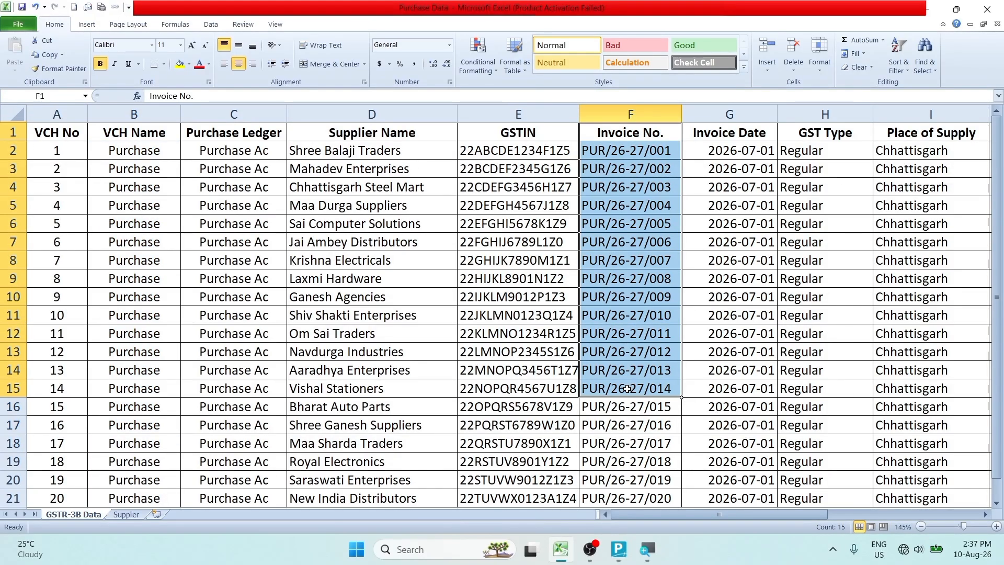
left_click(619, 549)
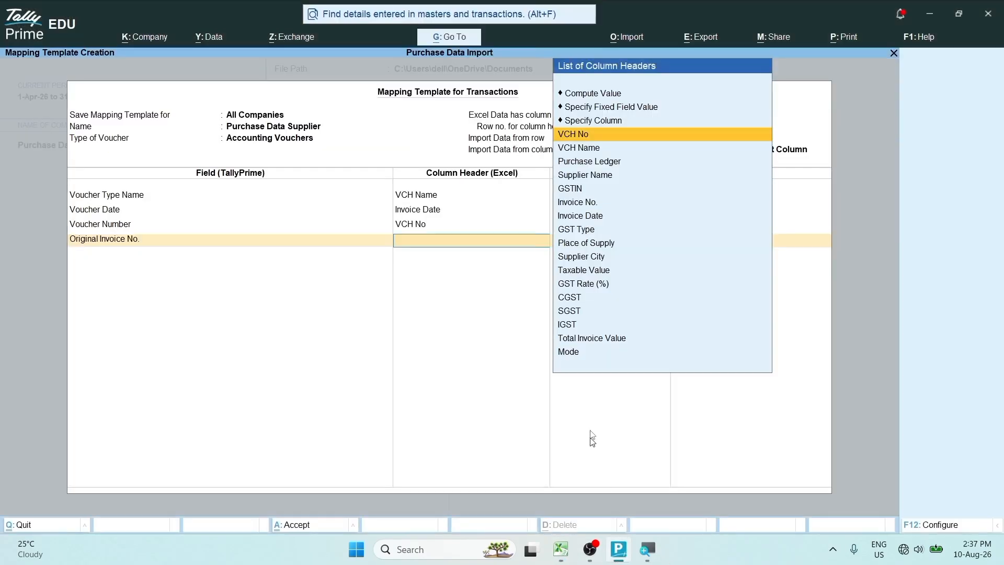
left_click(582, 205)
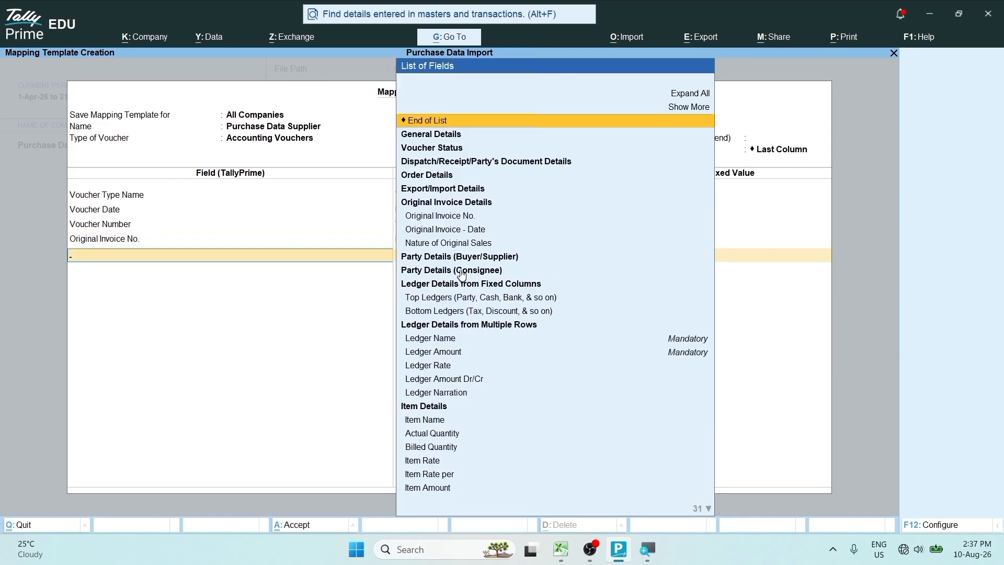
Step: Map the Original Invoice - Date field to Invoice Date and the Change Mode field to Mode
left_click(454, 233)
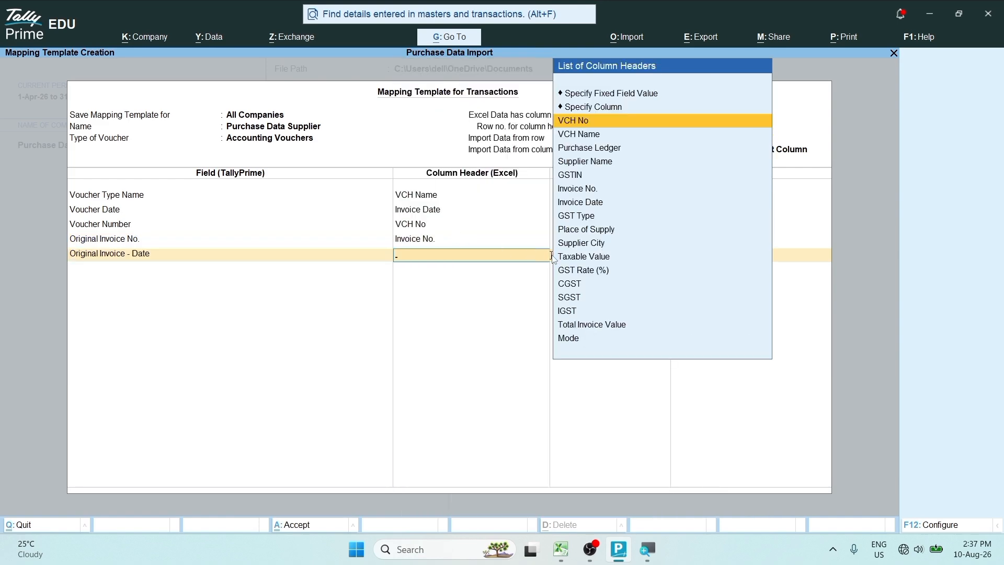
left_click(583, 205)
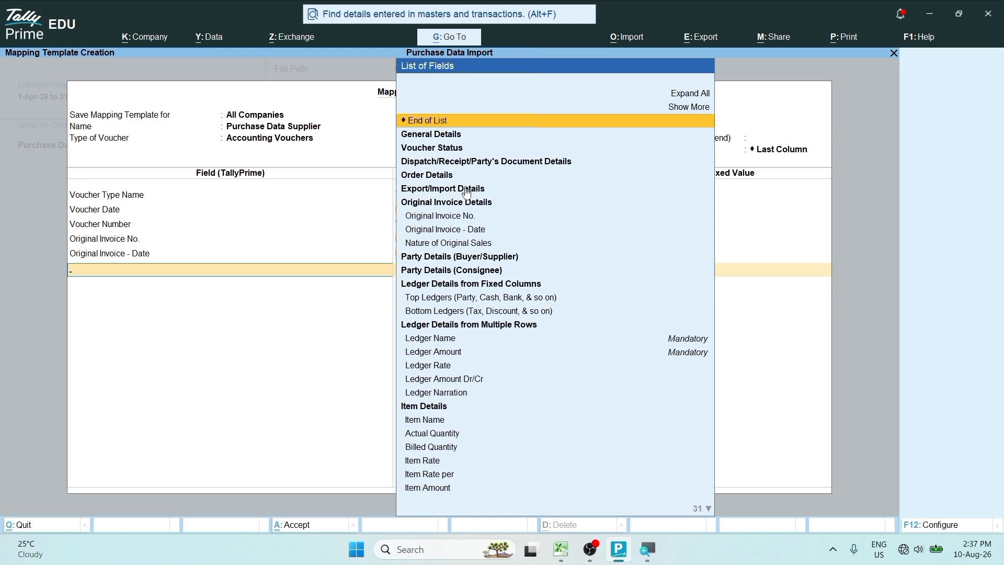
left_click(473, 208)
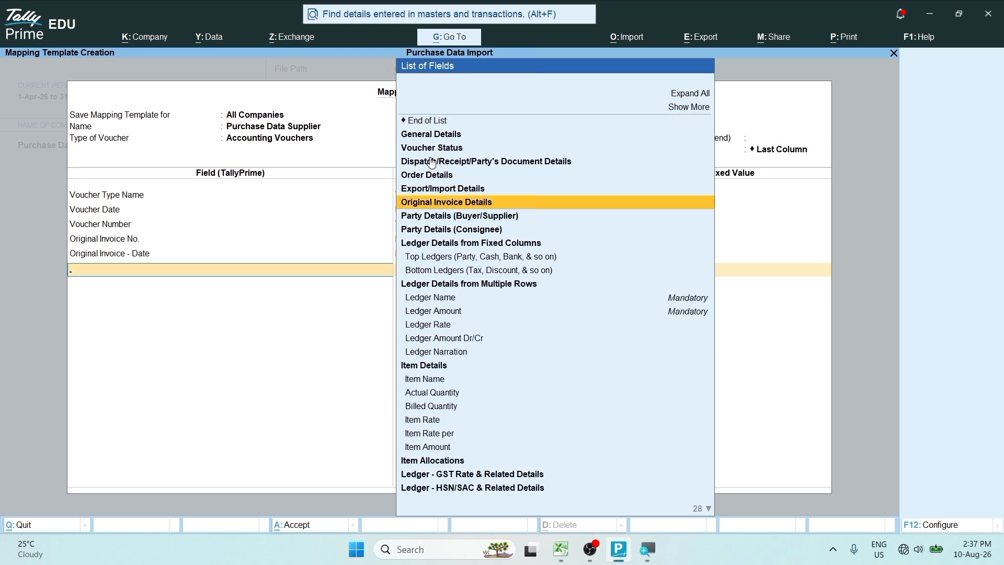
key("ctrl")
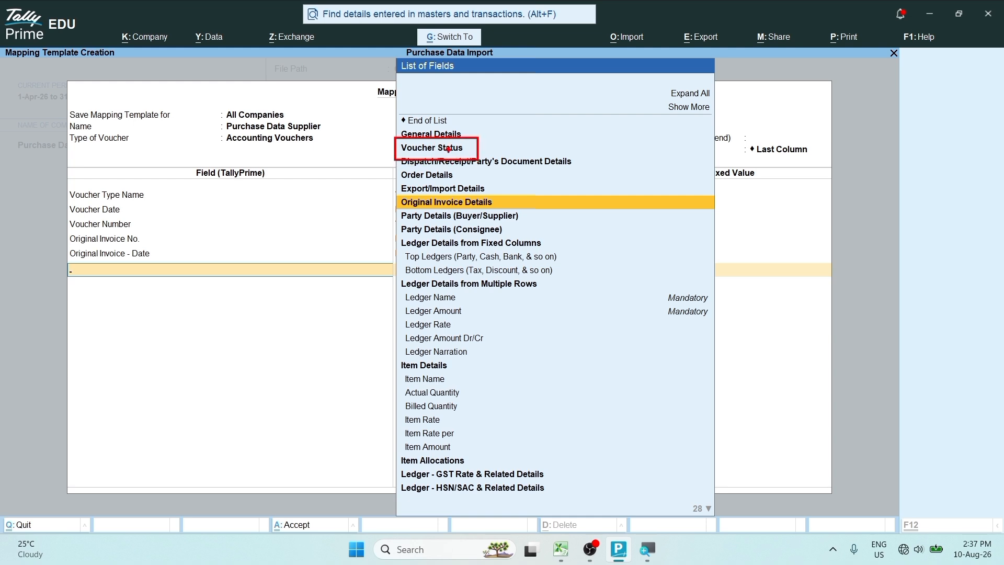
left_click(449, 148)
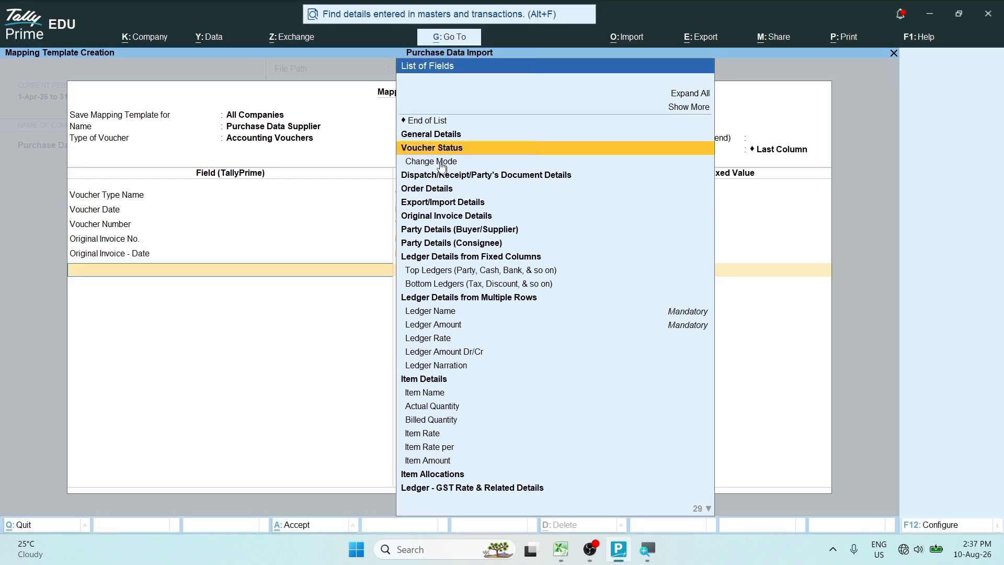
left_click(442, 162)
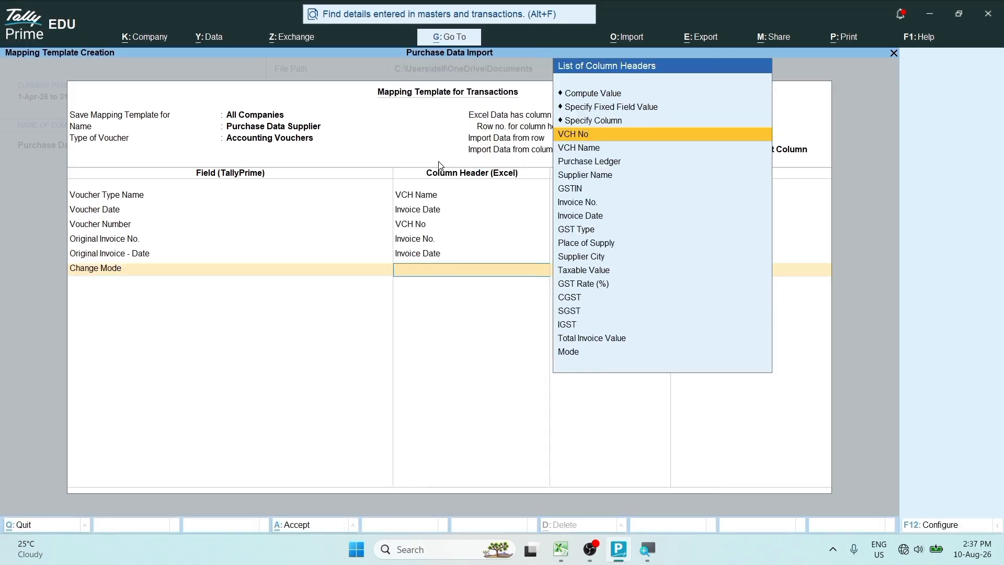
left_click(574, 352)
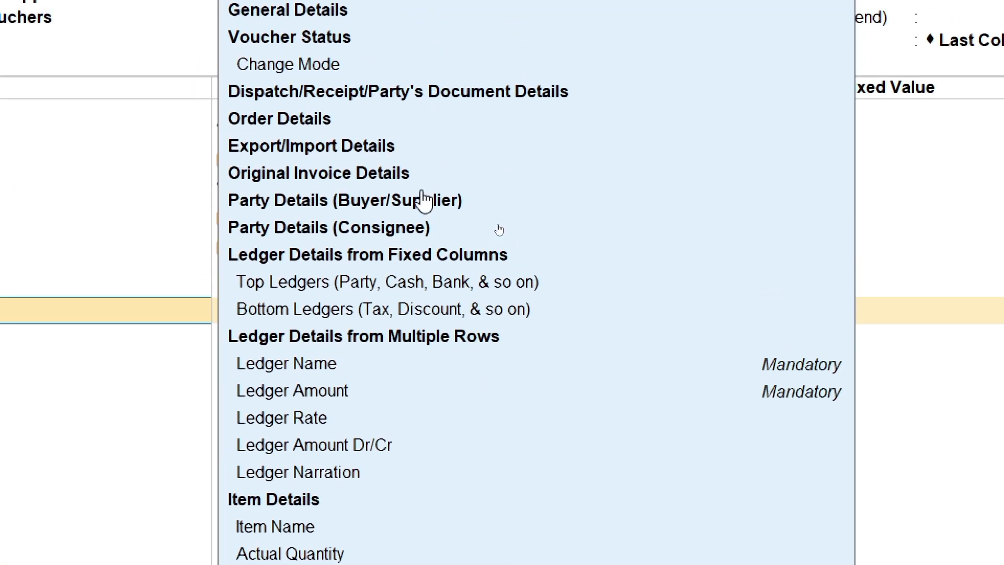
Step: Add Top Ledgers (Party, Cash, Bank, & so on) from the fixed-column ledger details and map its Ledger Name to Supplier Name
left_click(447, 193)
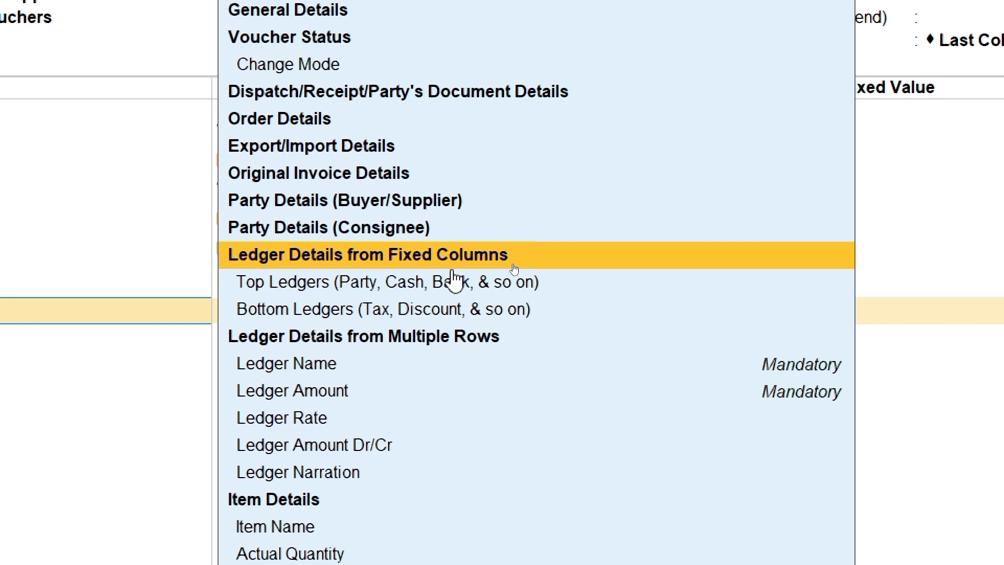
left_click(456, 282)
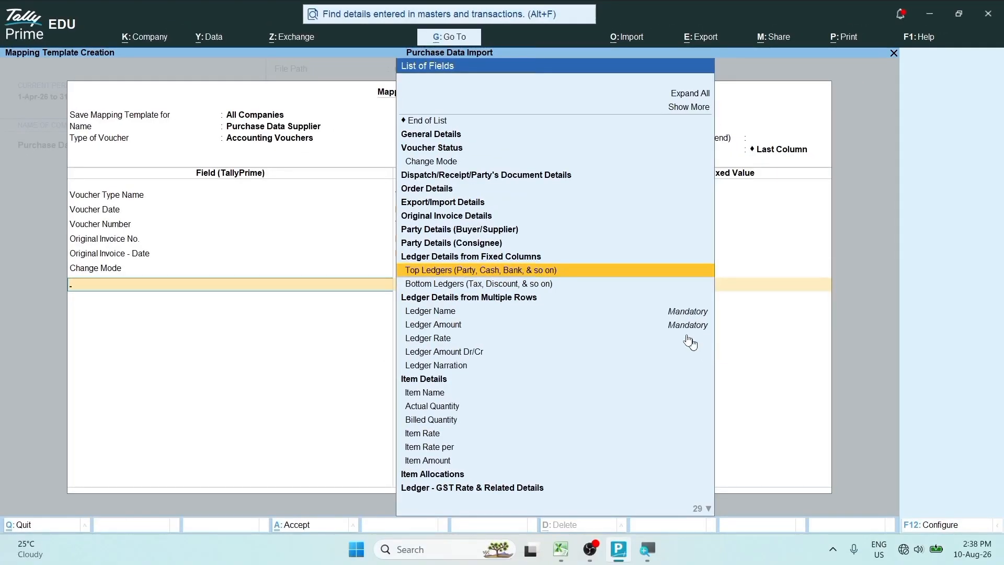
left_click(563, 271)
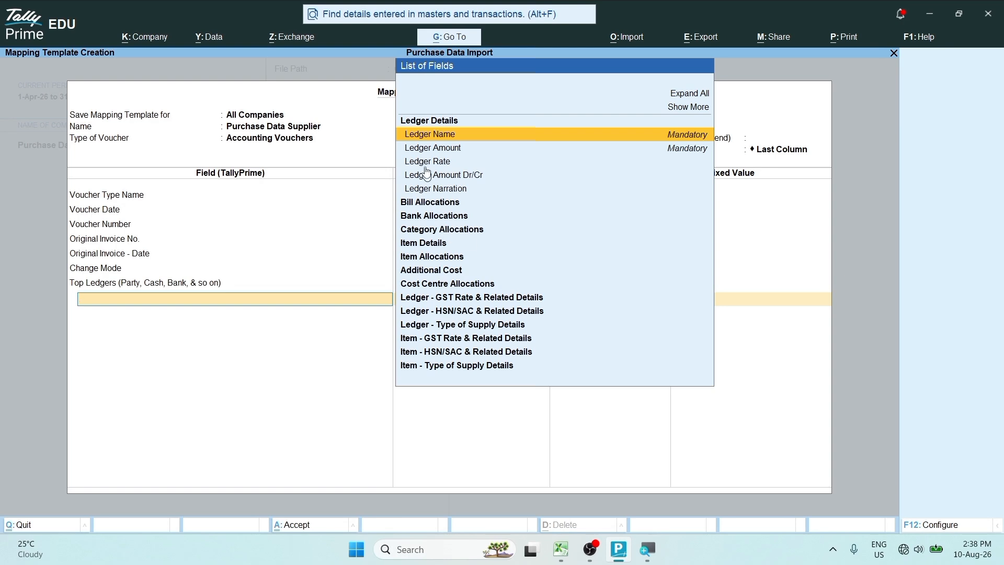
left_click(446, 137)
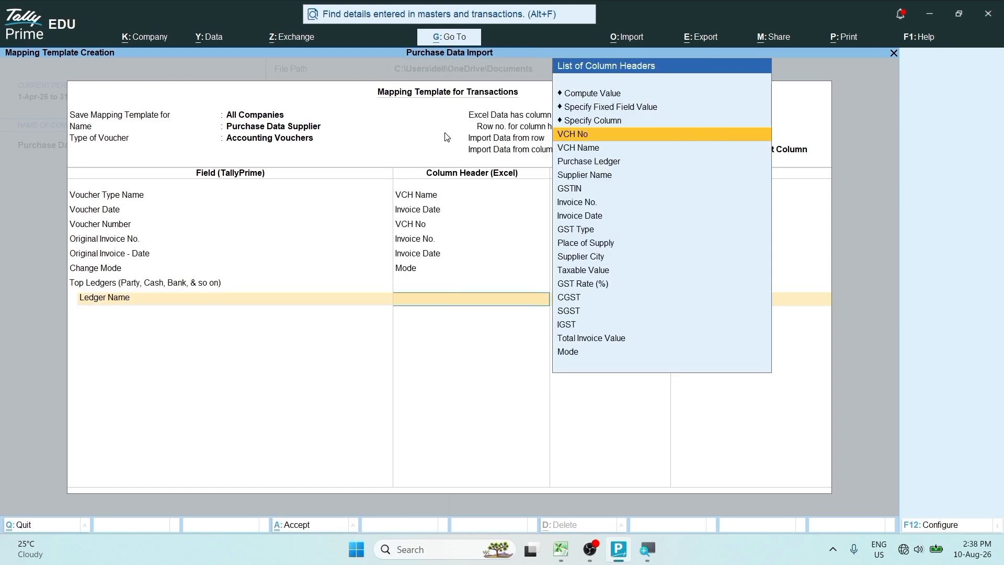
left_click(597, 177)
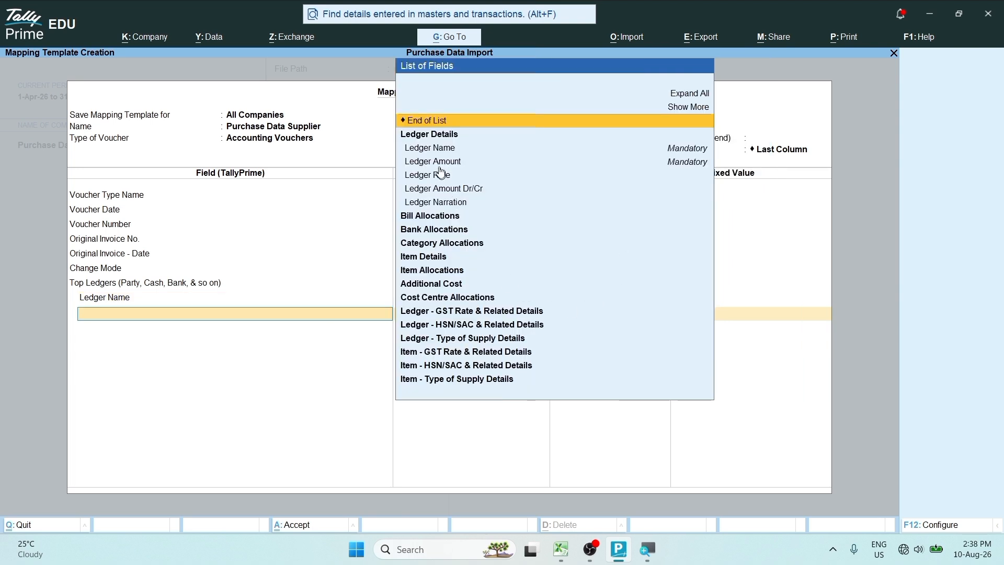
Step: Map the Ledger Amount field under Top Ledgers to the Total Invoice Value column
left_click(483, 161)
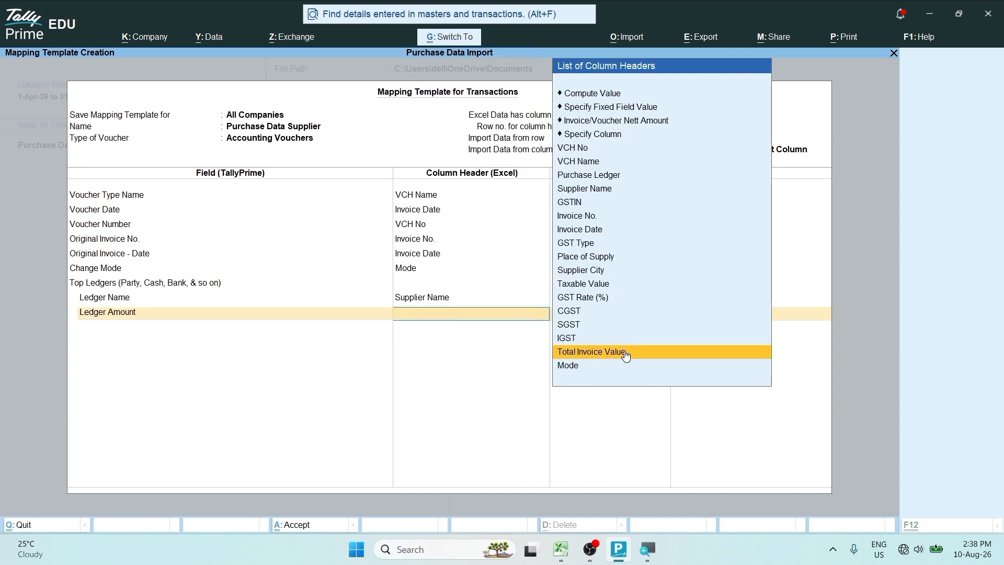
key("ctrl+2")
mouse_move(552, 343)
left_mouse_down()
mouse_move(581, 362)
mouse_move(774, 361)
left_mouse_up()
key("Escape")
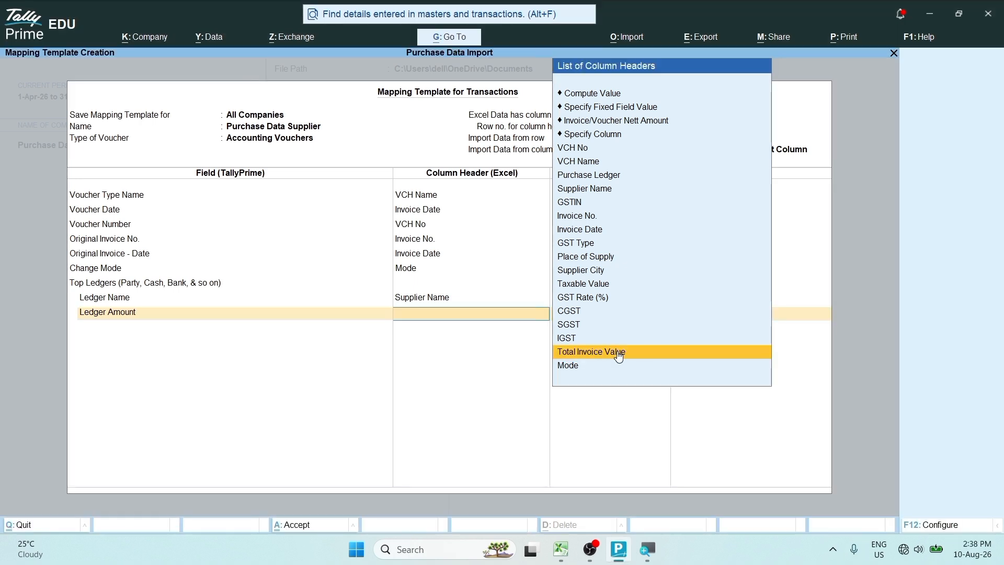
left_click(618, 351)
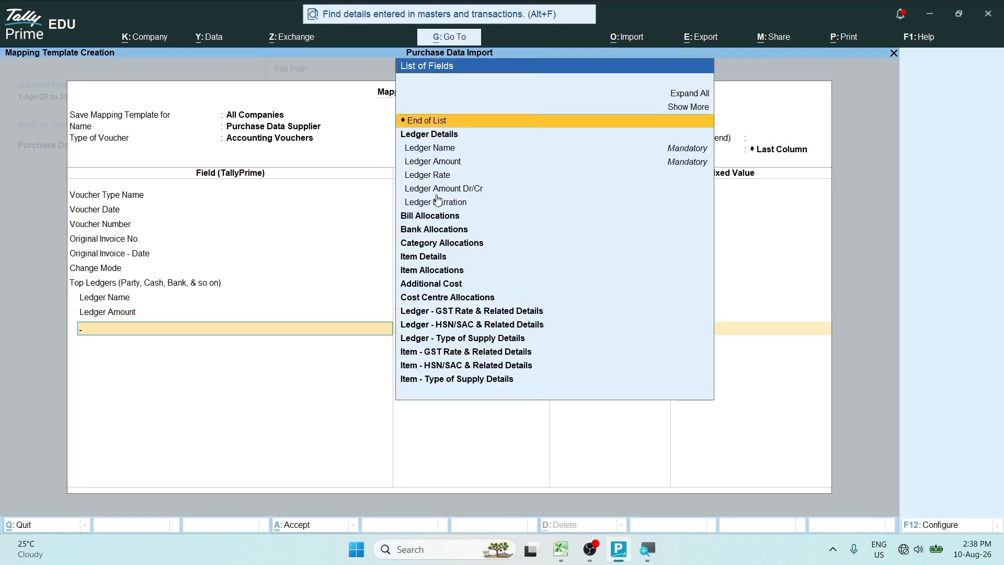
Step: Add Ledger Amount Dr/Cr under Top Ledgers with the fixed field value Cr and finish the Top Ledgers list
left_click(460, 194)
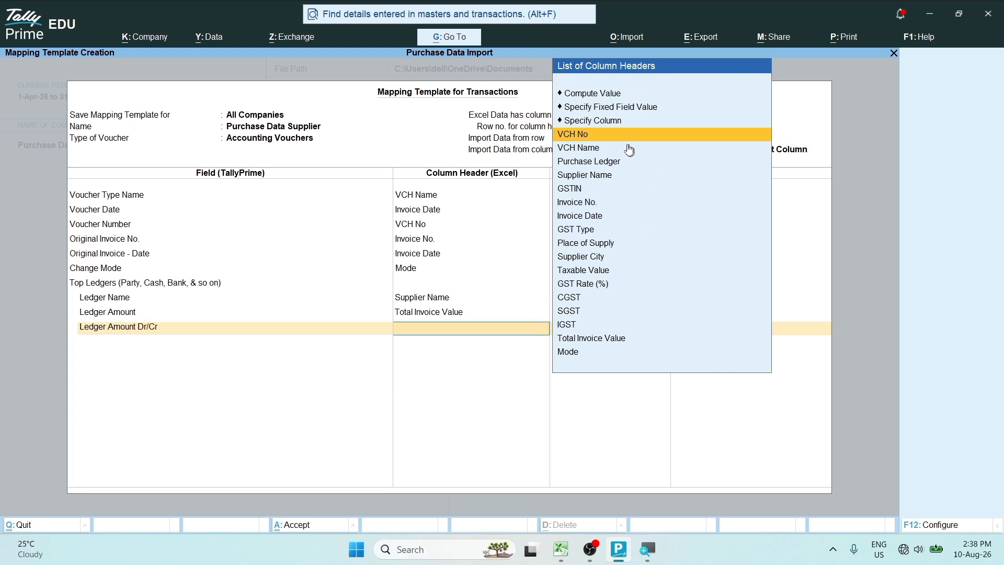
key("ctrl")
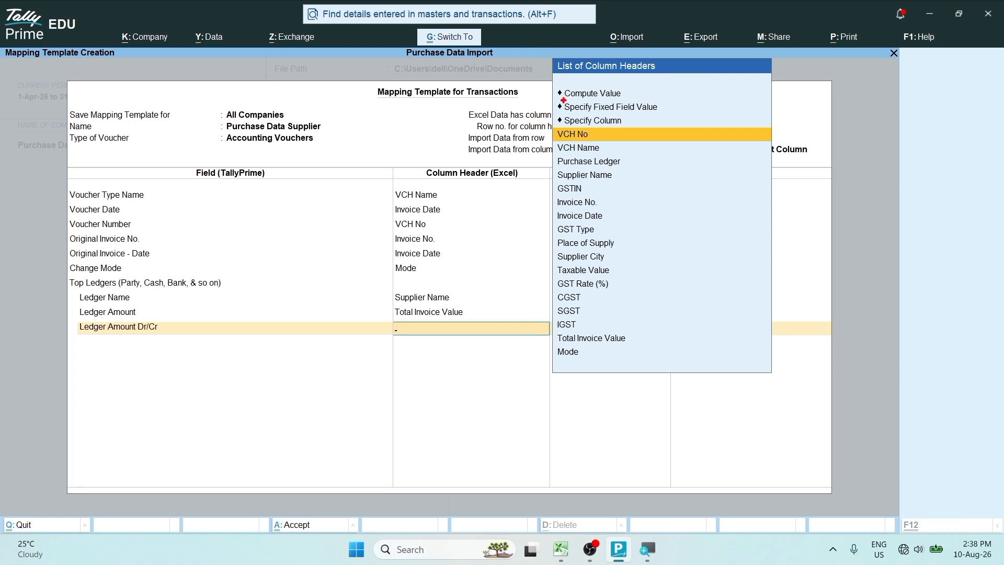
left_click_drag(553, 99, 686, 114)
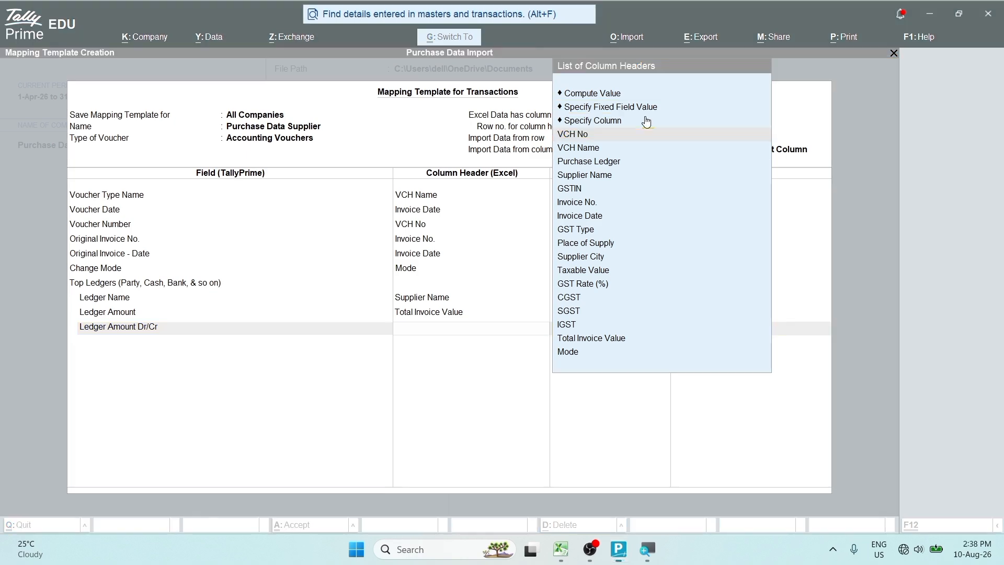
left_click(636, 107)
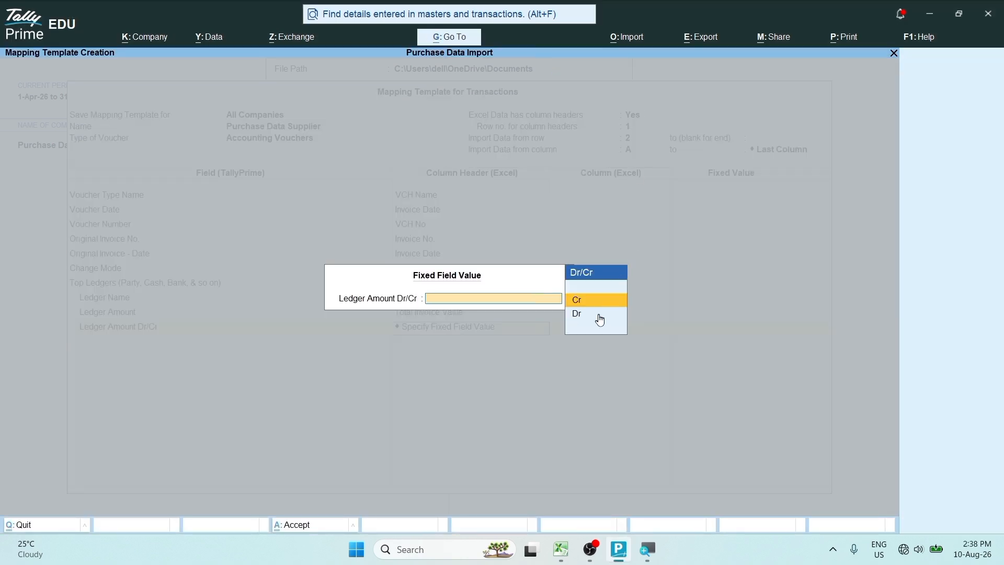
left_click(584, 302)
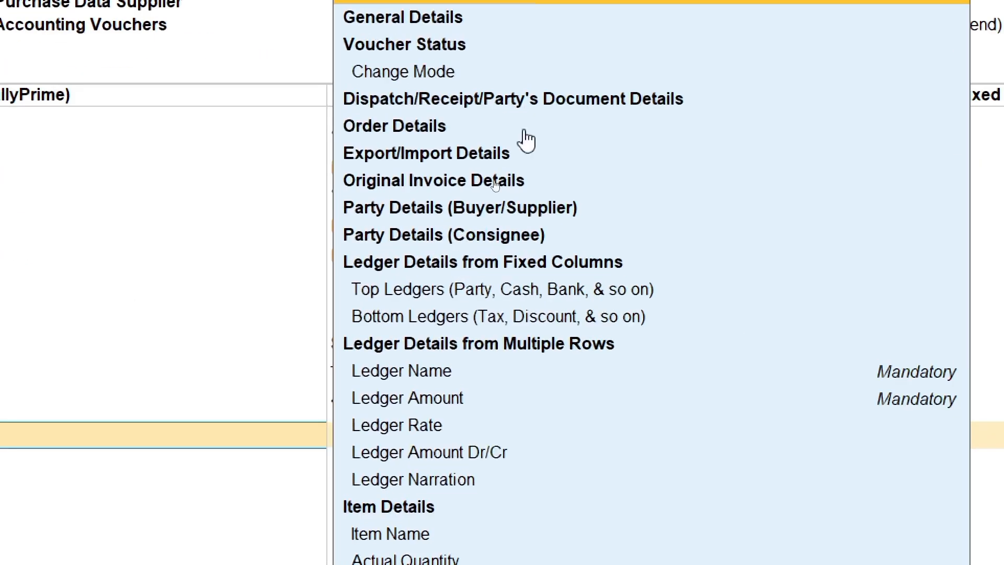
Step: Map the Buyer/Supplier Bill to/from and Mailing Name fields to Supplier Name, and the Buyer/Supplier Address field to Supplier City
left_click(432, 211)
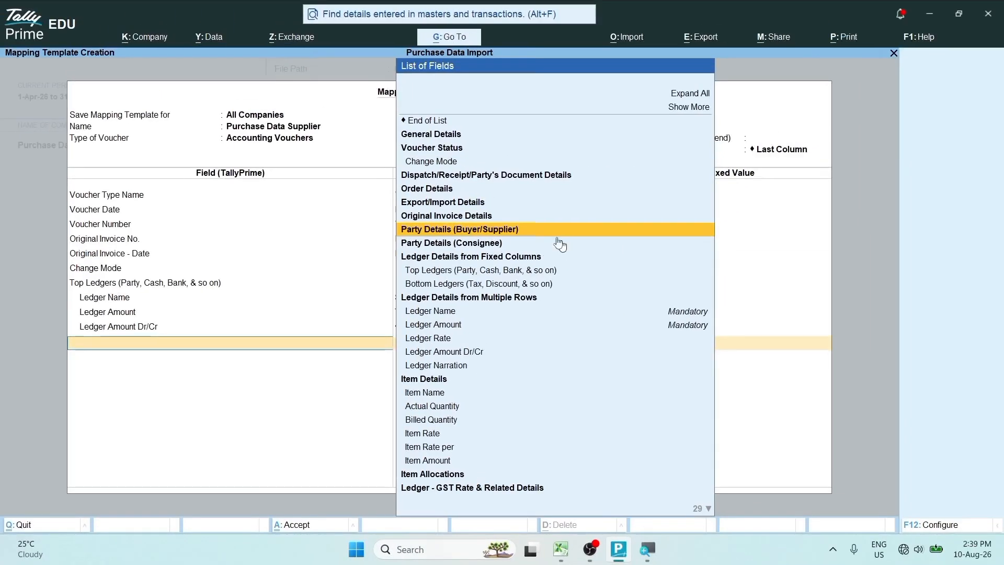
left_click(580, 204)
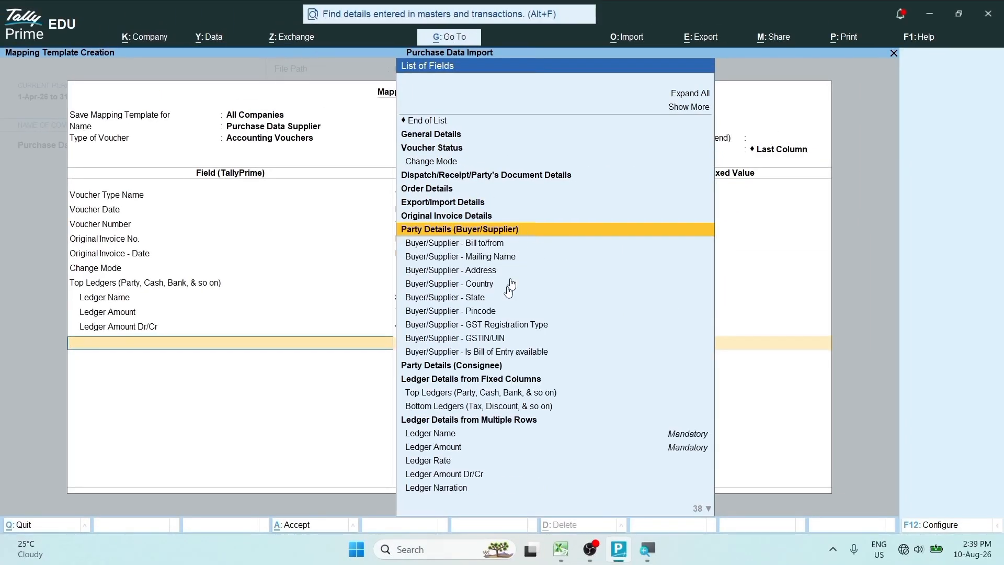
left_click(490, 249)
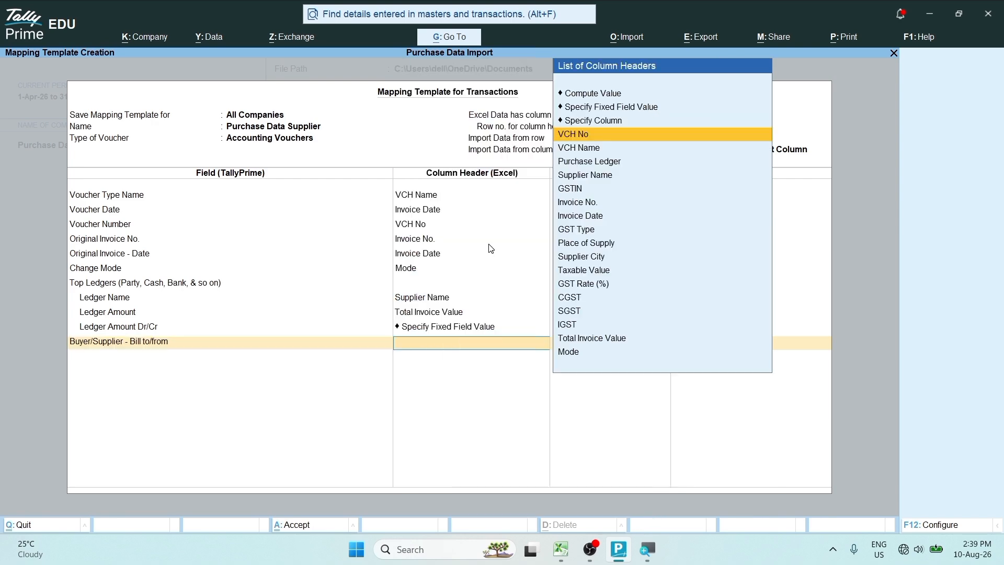
left_click(591, 178)
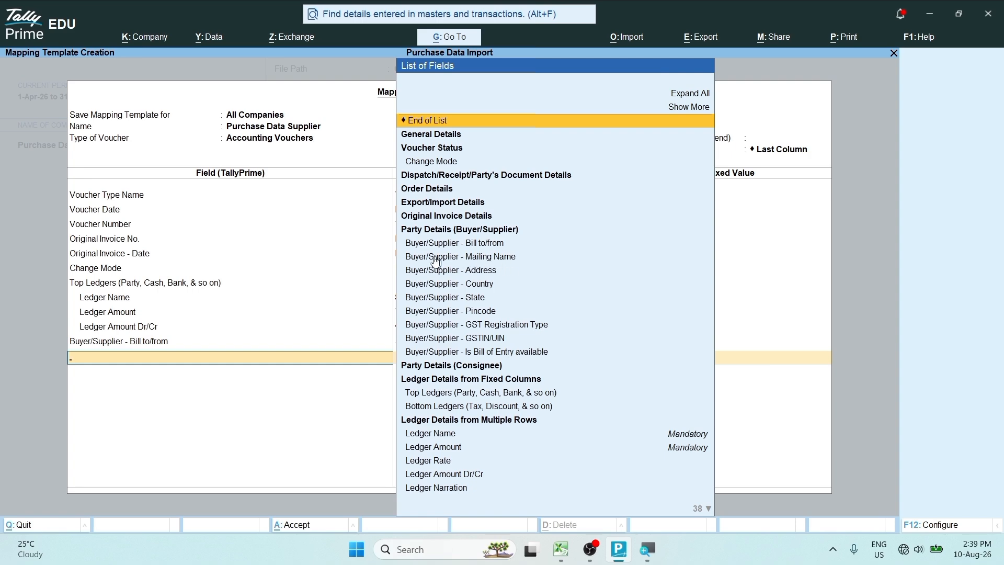
left_click(489, 256)
left_click(591, 182)
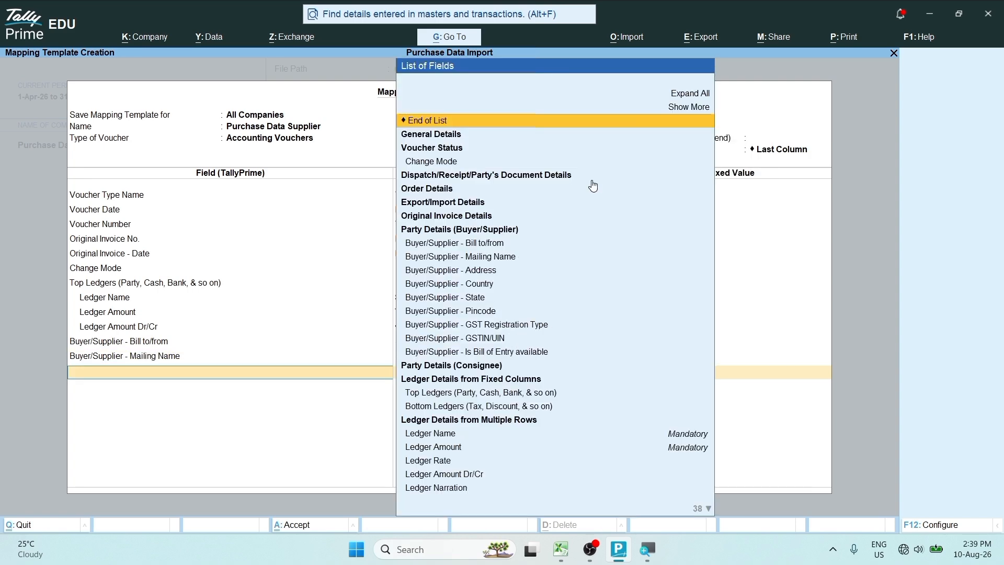
left_click(484, 273)
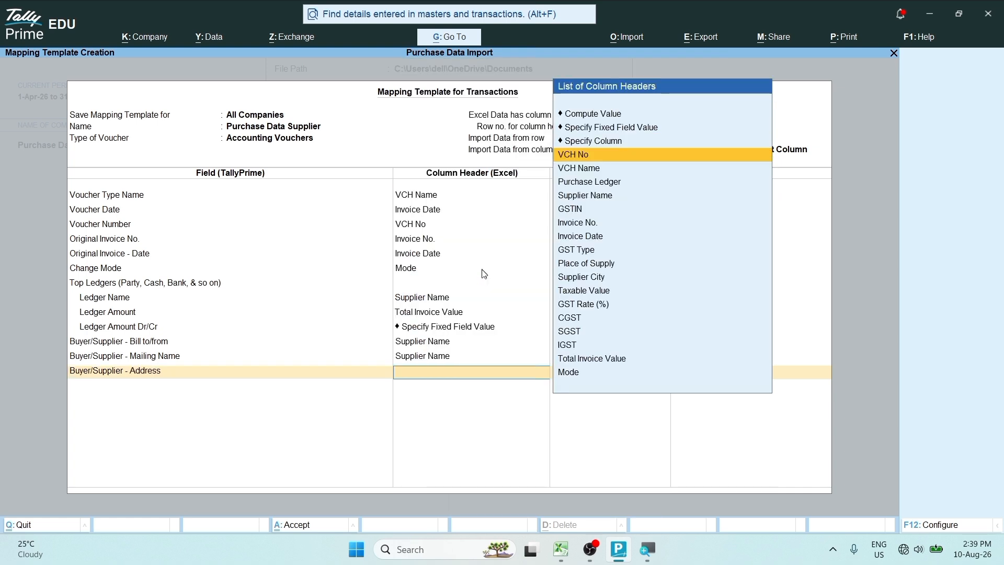
left_click(579, 281)
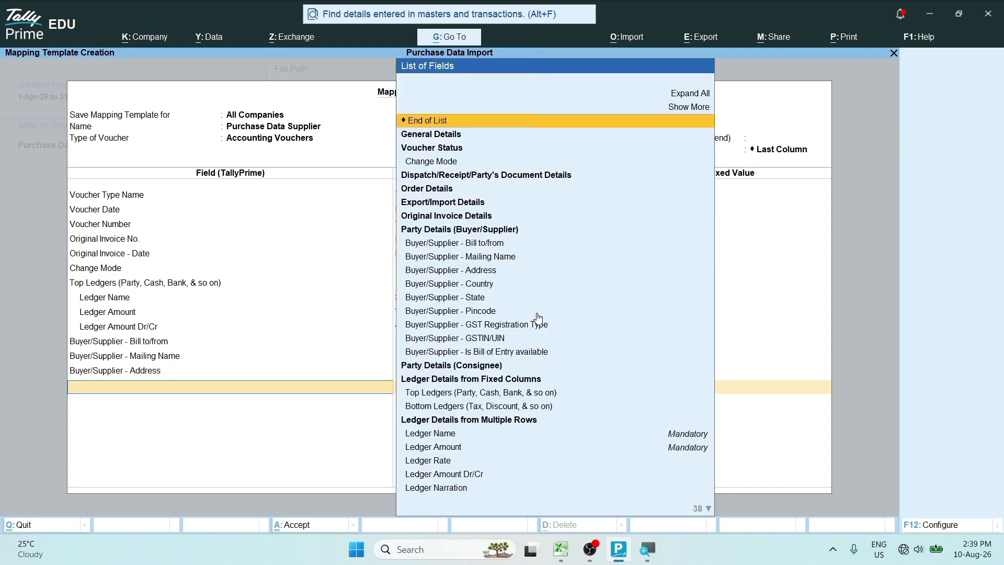
Step: Add Buyer/Supplier - Country with the fixed field value India, and map Buyer/Supplier - State to the Place of Supply column
left_click(481, 284)
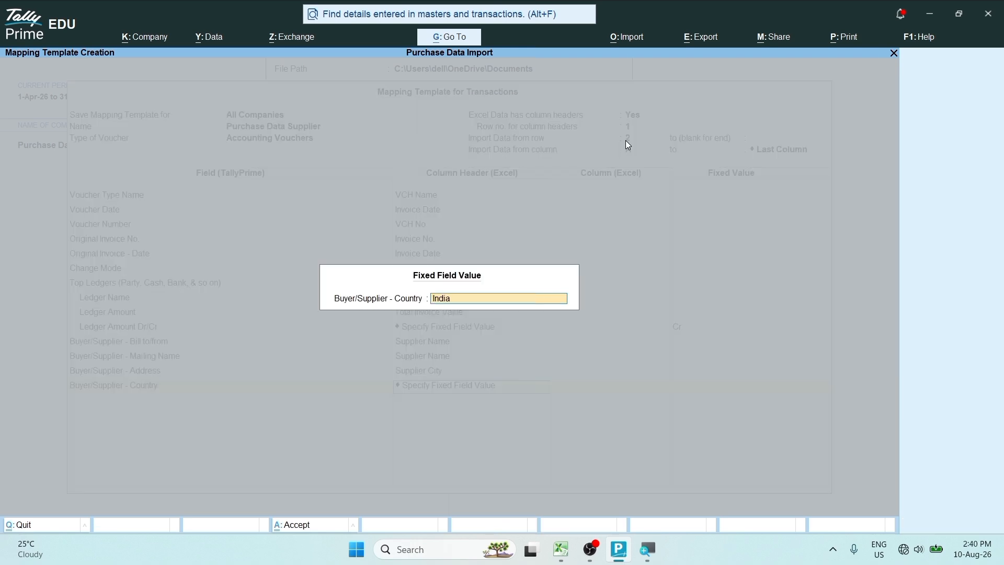
key("Return")
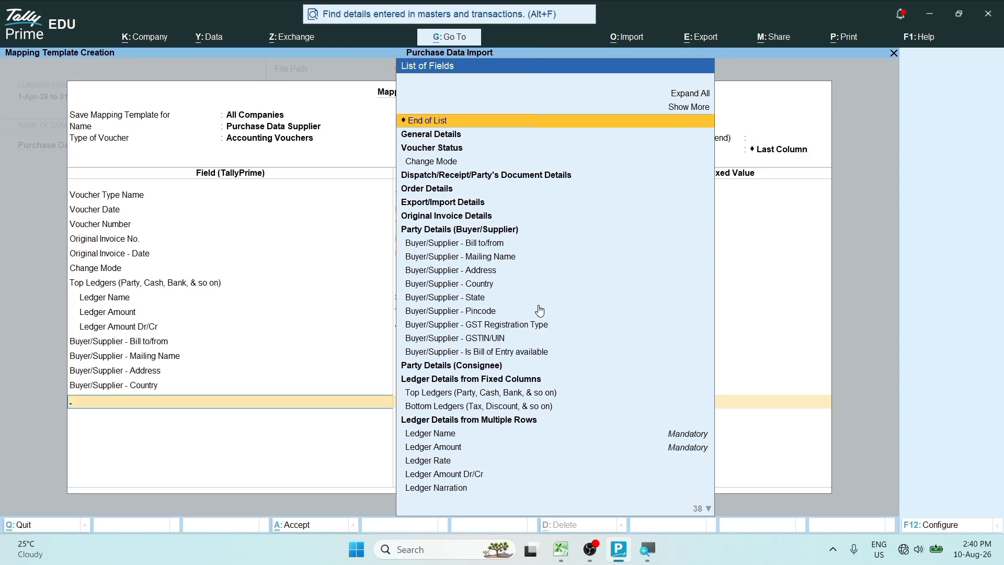
left_click(473, 302)
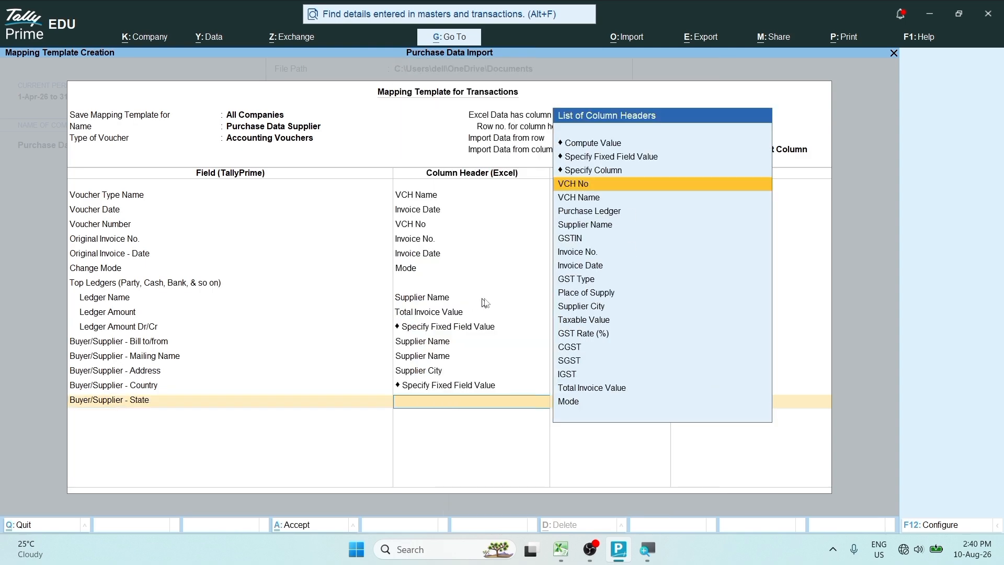
left_click(601, 299)
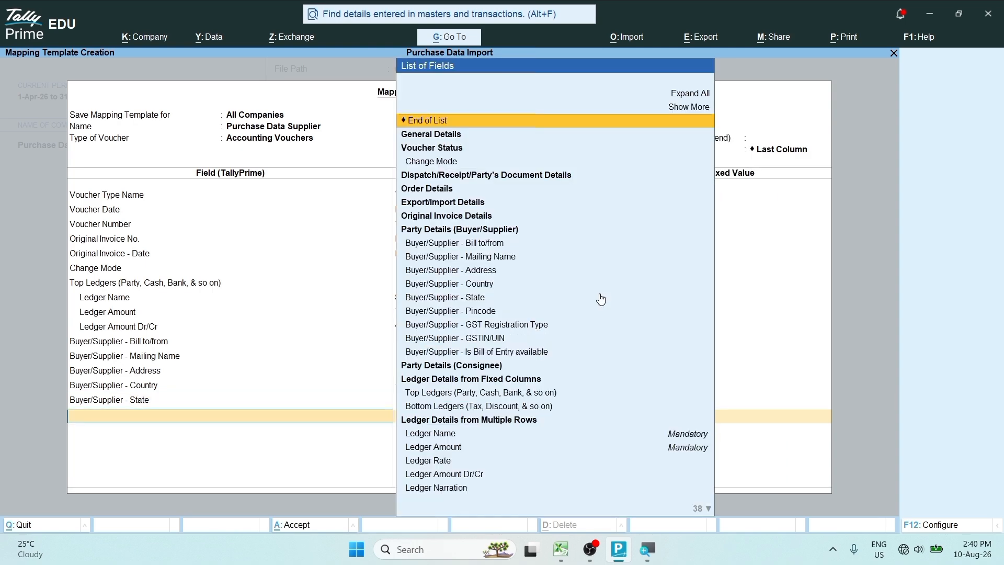
Step: Map Buyer/Supplier - GST Registration Type to the GST Type column and Buyer/Supplier - GSTIN/UIN to the GSTIN column, leaving out Pincode
left_click(483, 315)
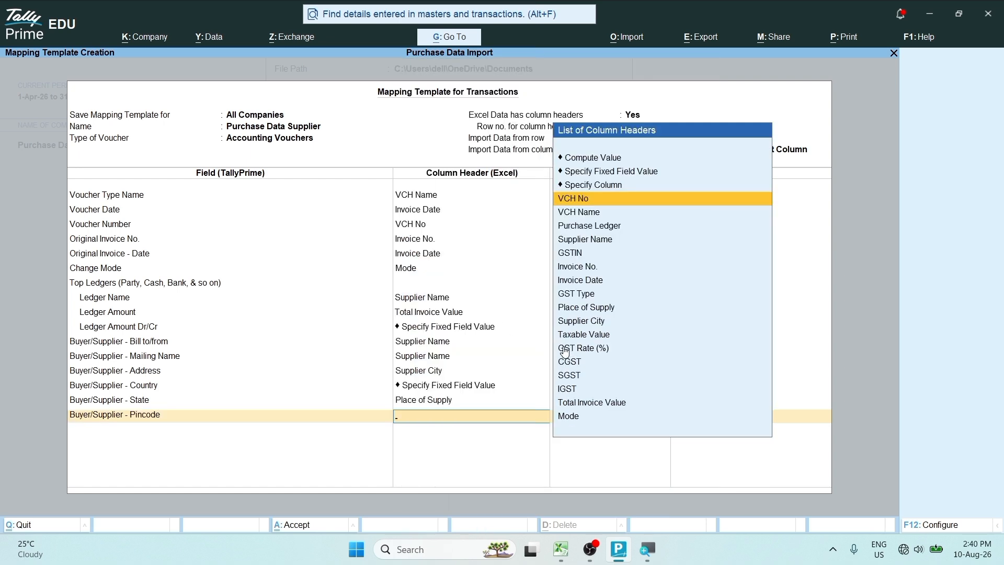
left_click(152, 419)
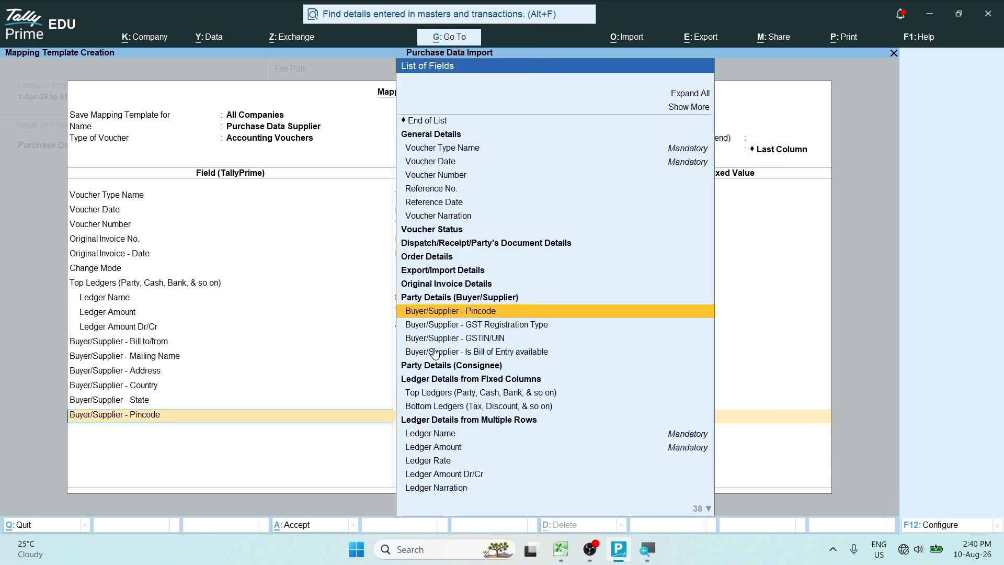
left_click(513, 326)
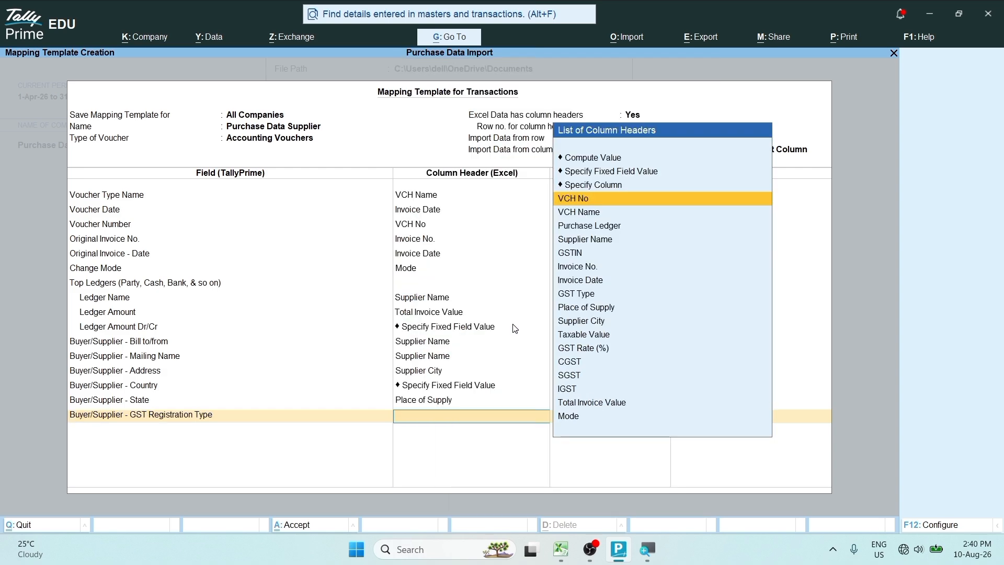
left_click(592, 294)
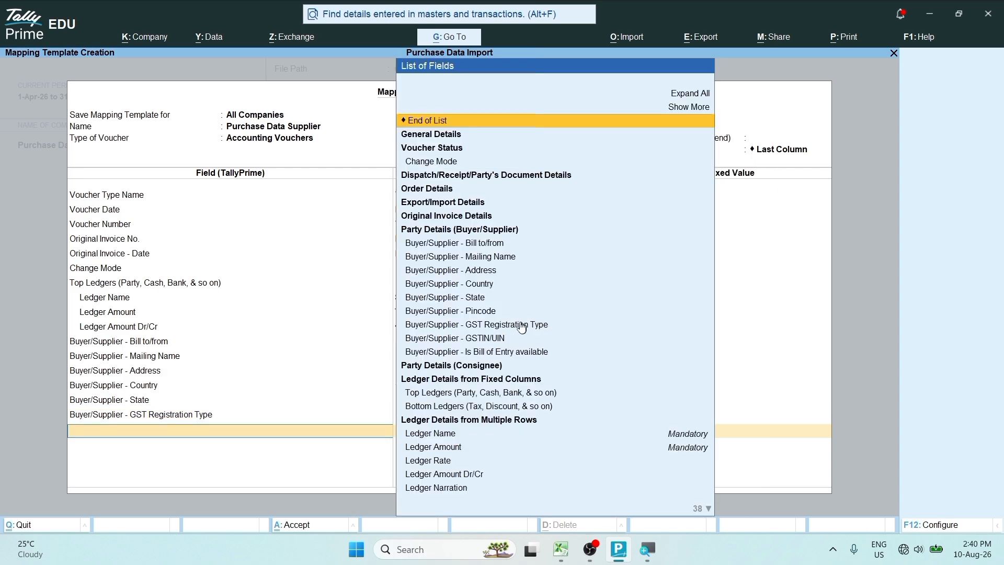
left_click(490, 340)
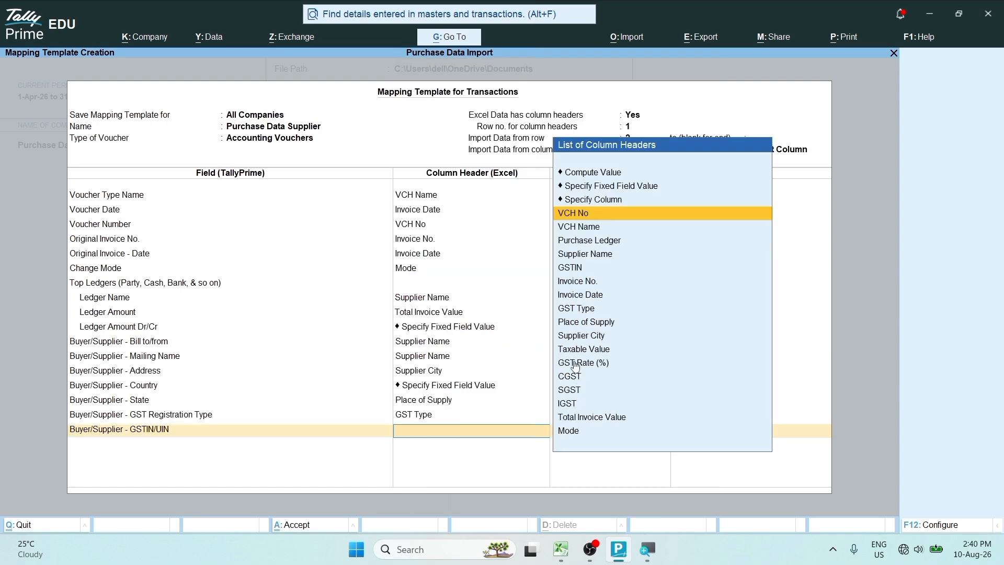
left_click(572, 268)
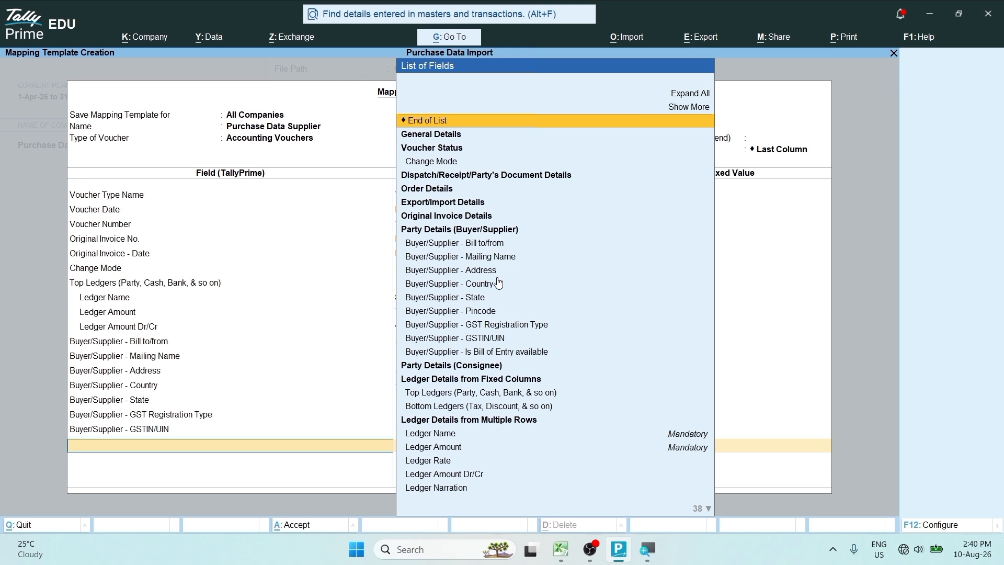
Step: Show more fields in the list and map Buyer/Supplier - Place of Supply to the Place of Supply column
key("ctrl")
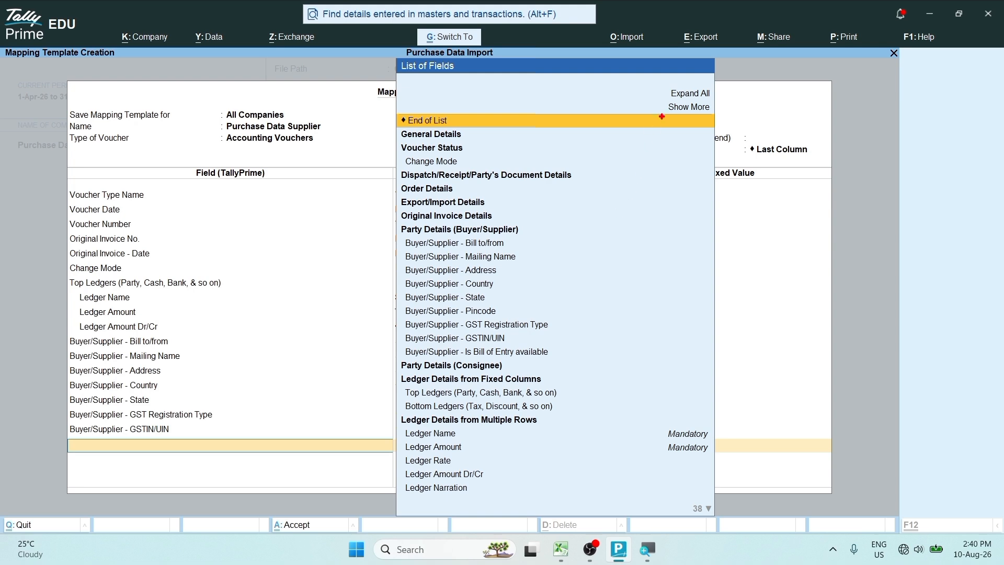
mouse_move(660, 97)
left_mouse_down()
mouse_move(689, 122)
mouse_move(718, 121)
left_mouse_up()
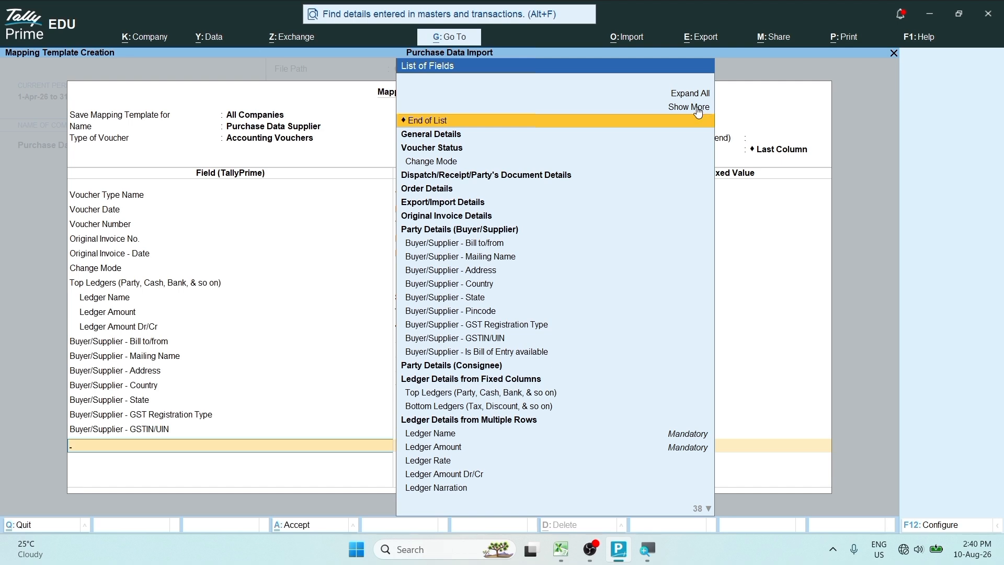
left_click(698, 109)
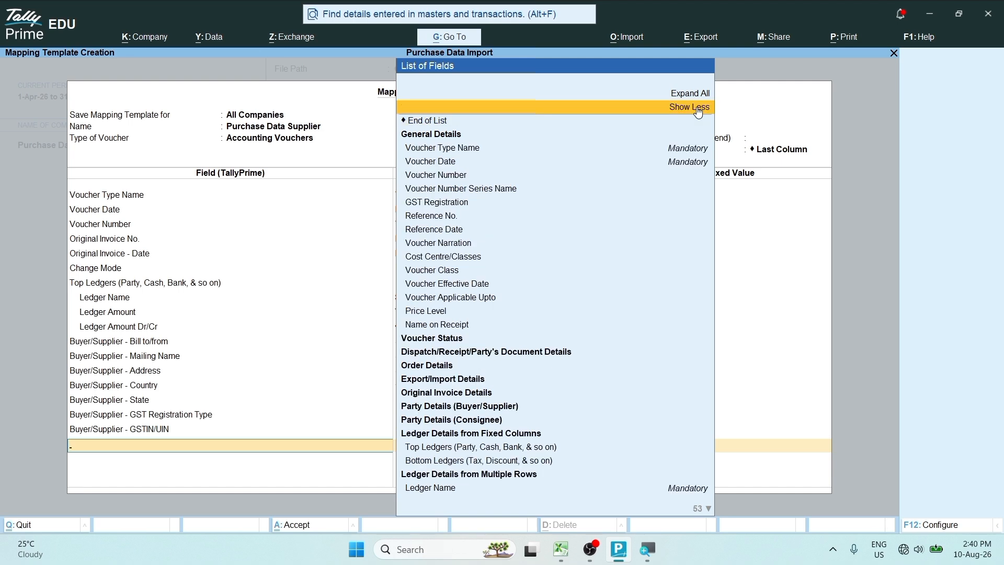
left_click(456, 137)
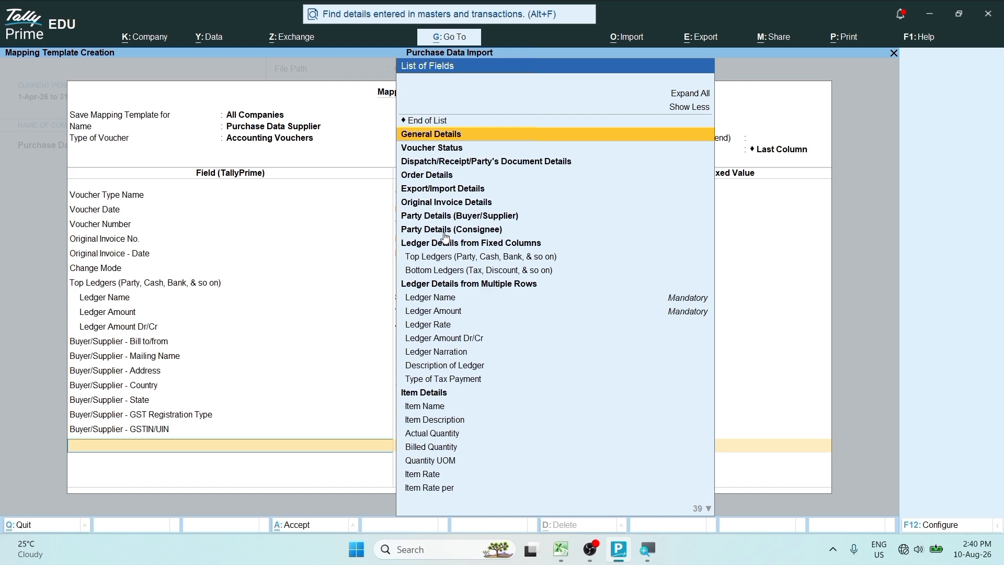
left_click(451, 219)
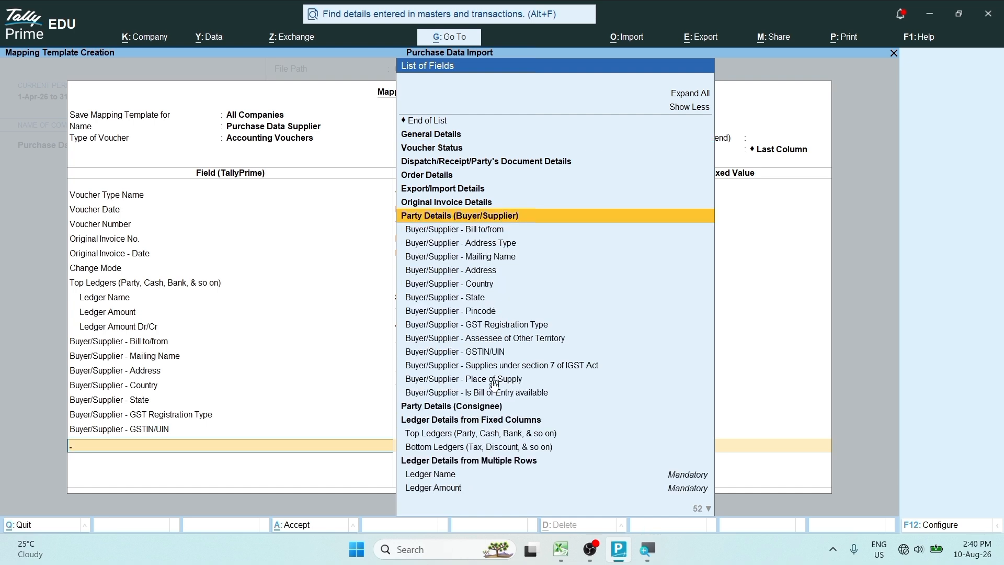
left_click(462, 385)
key("ctrl")
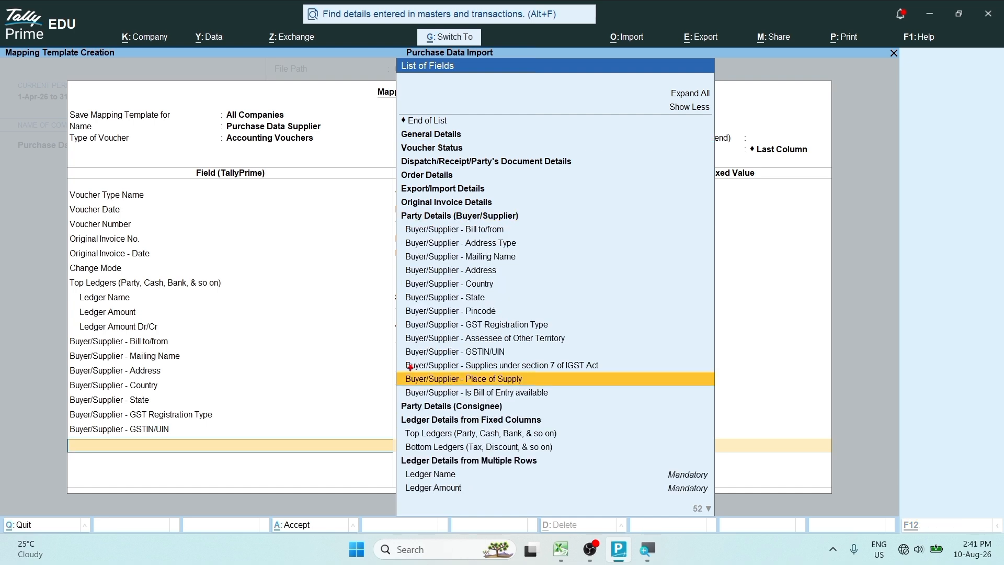
left_click_drag(399, 371, 547, 388)
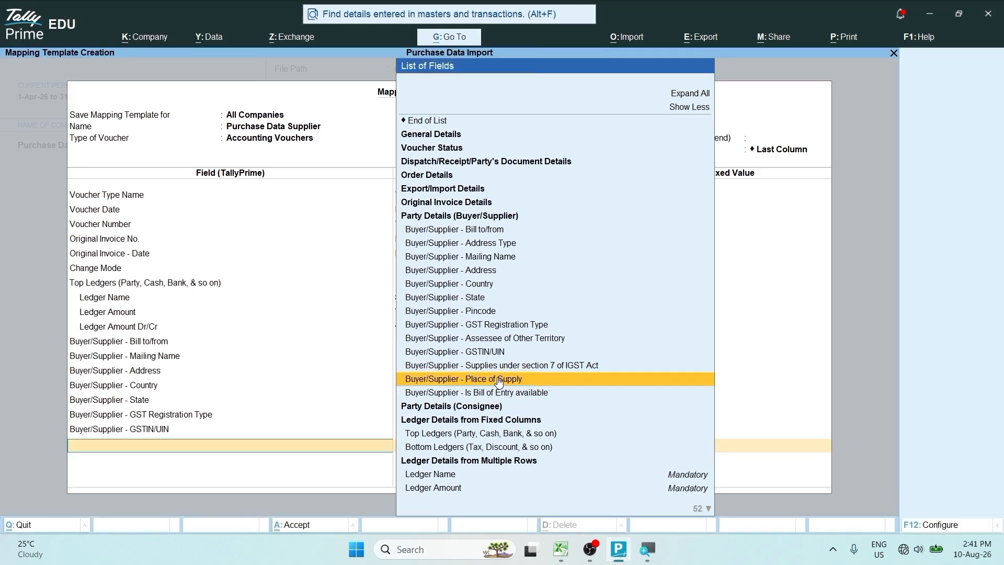
left_click(496, 384)
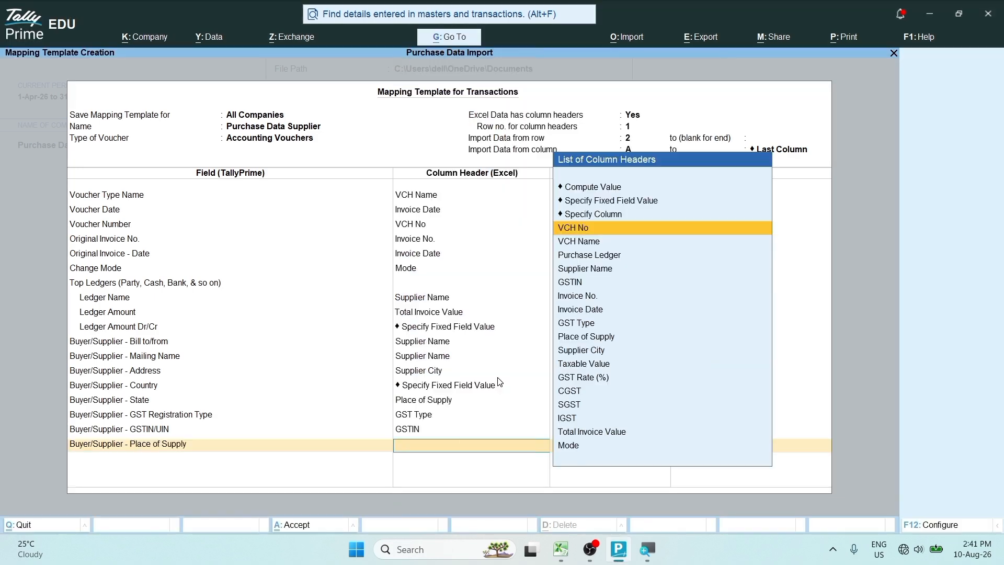
left_click(590, 340)
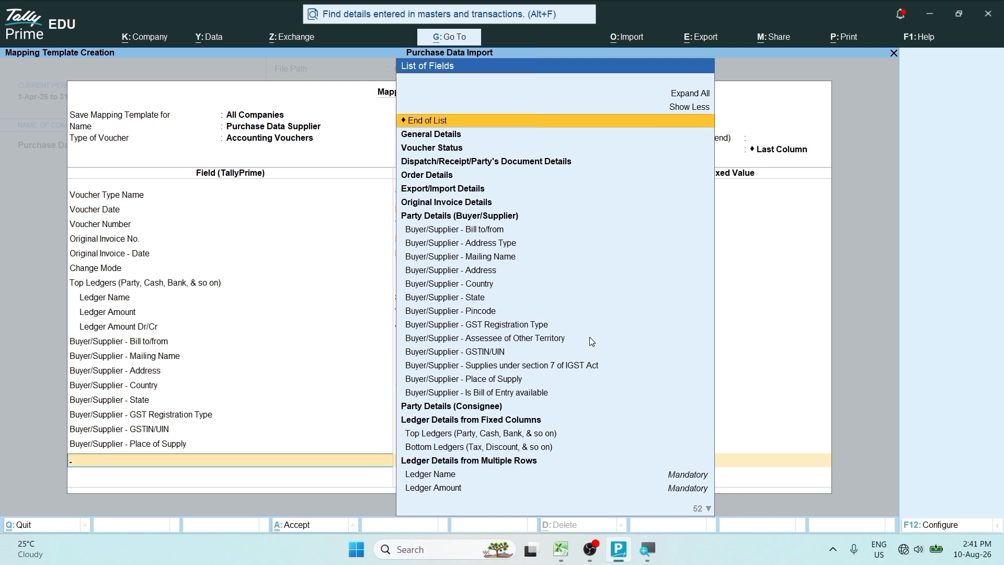
Step: Add Bottom Ledgers (Tax, Discount, & so on) from the Ledger Details from Fixed Columns group
left_click(502, 218)
left_click(463, 246)
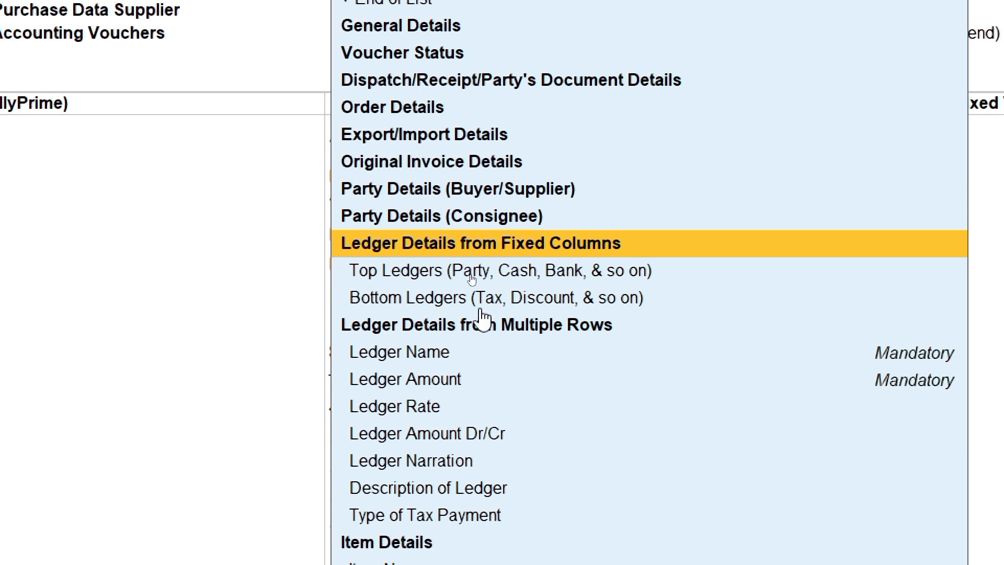
left_click(748, 299)
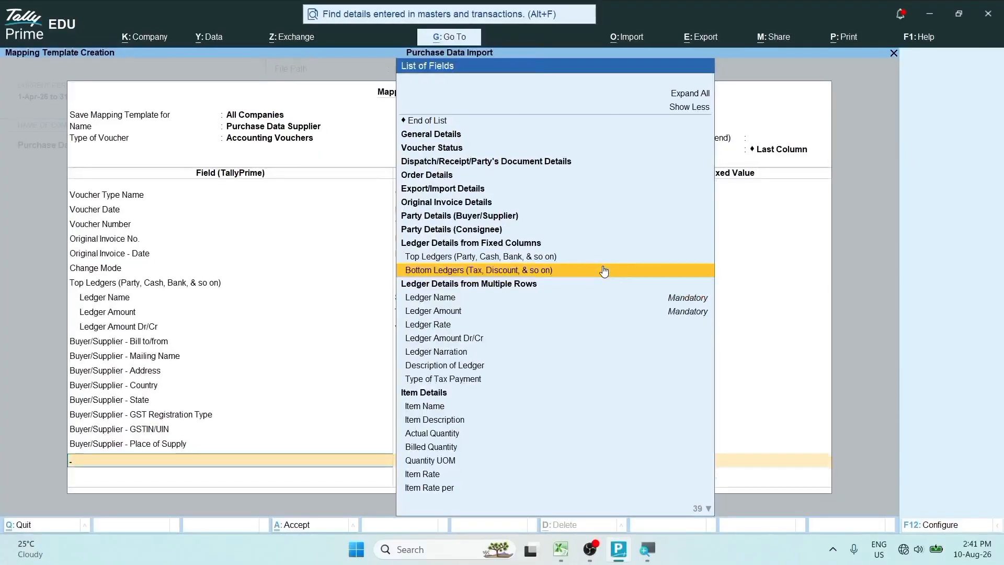
left_click(573, 271)
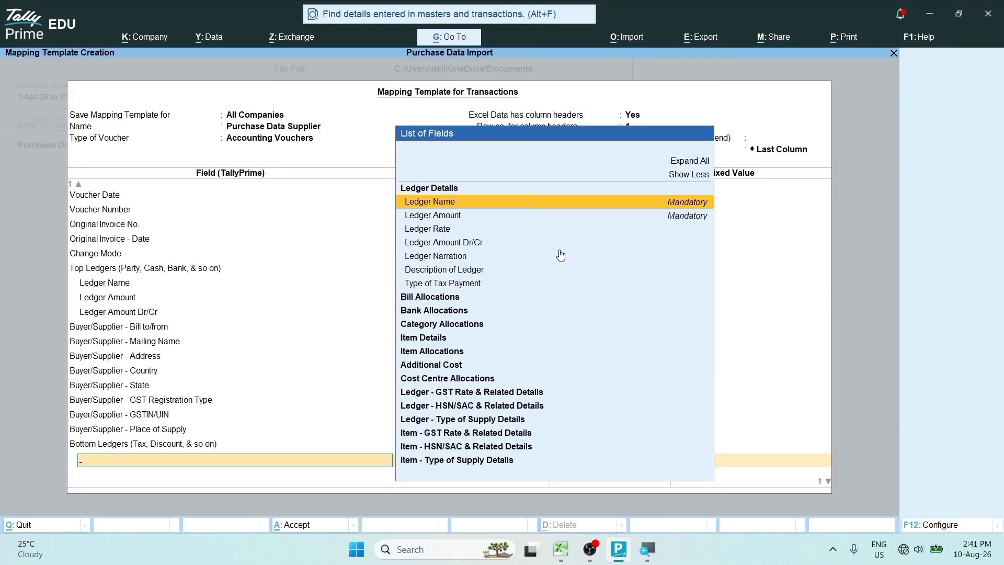
Step: Check the Purchase Ledger column in the Excel workbook and map Ledger Name under Bottom Ledgers to it in TallyPrime
left_click(454, 203)
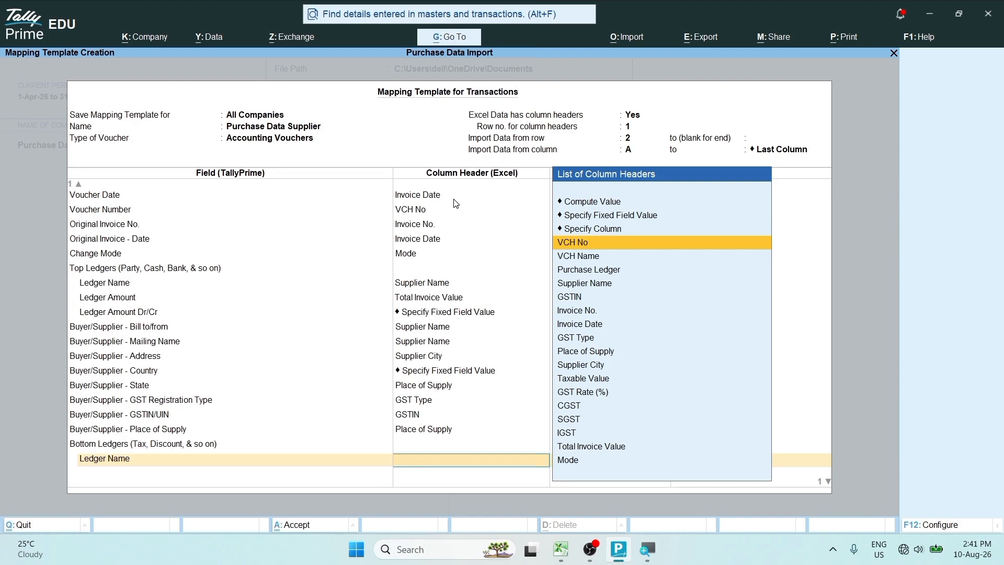
left_click(560, 538)
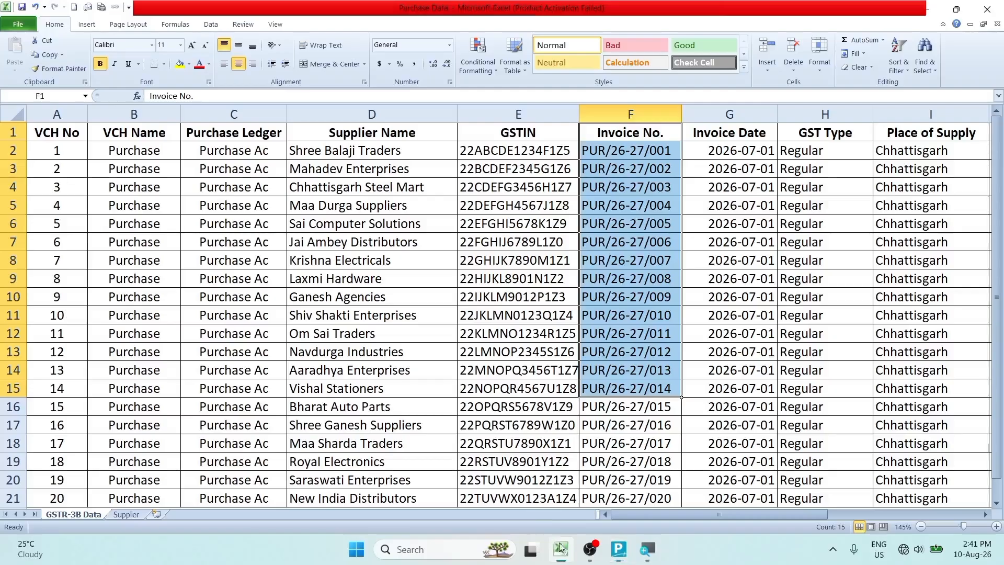
left_click_drag(239, 132, 246, 427)
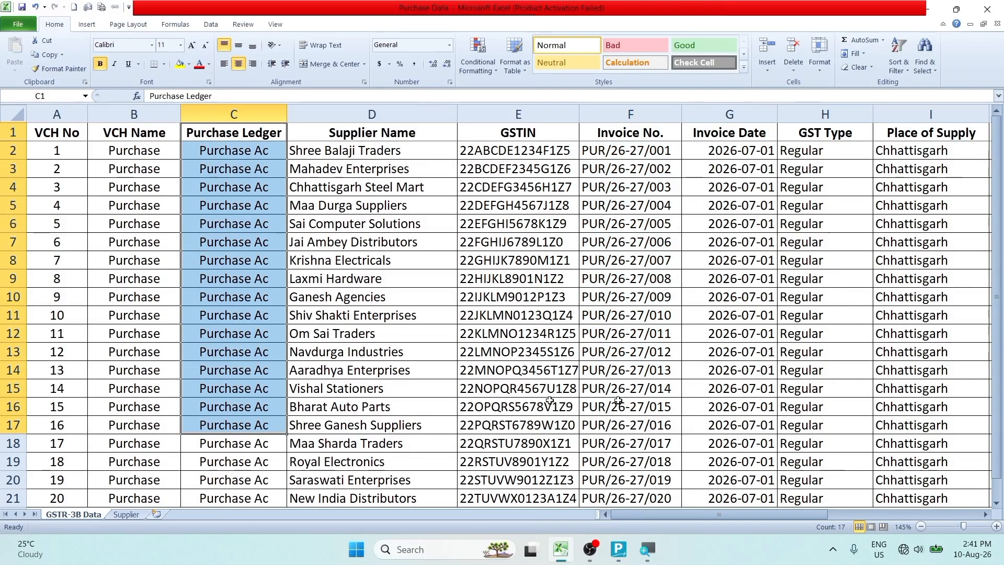
left_click(619, 549)
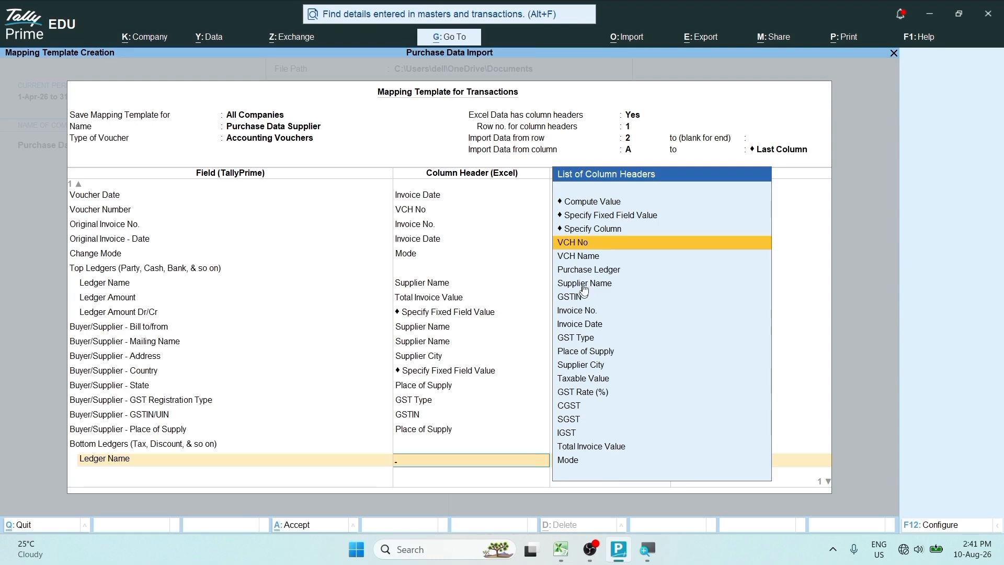
left_click(600, 271)
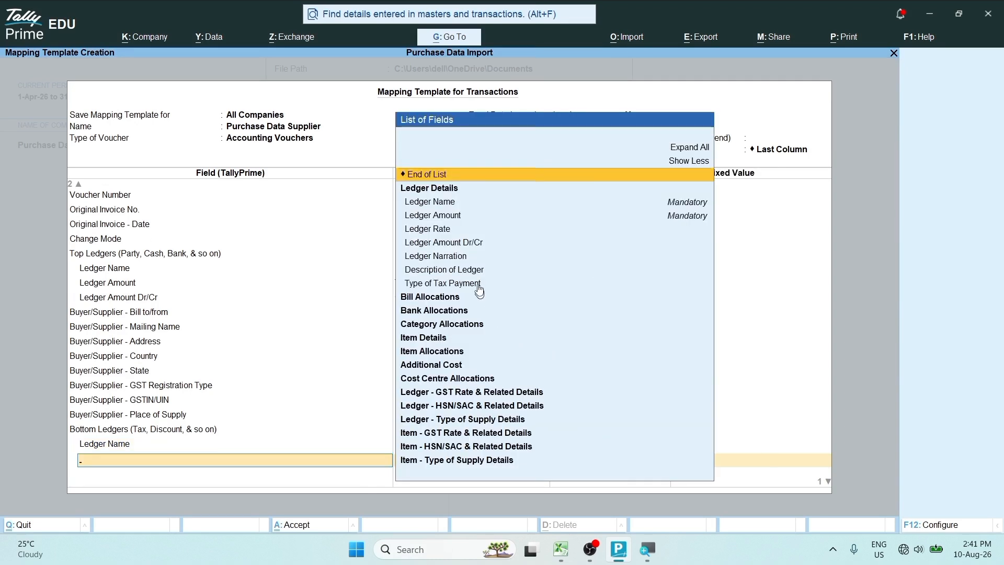
Step: Add Ledger Amount under Bottom Ledgers, check the Taxable Value column in the Excel workbook, and map the field to it in TallyPrime
left_click(445, 216)
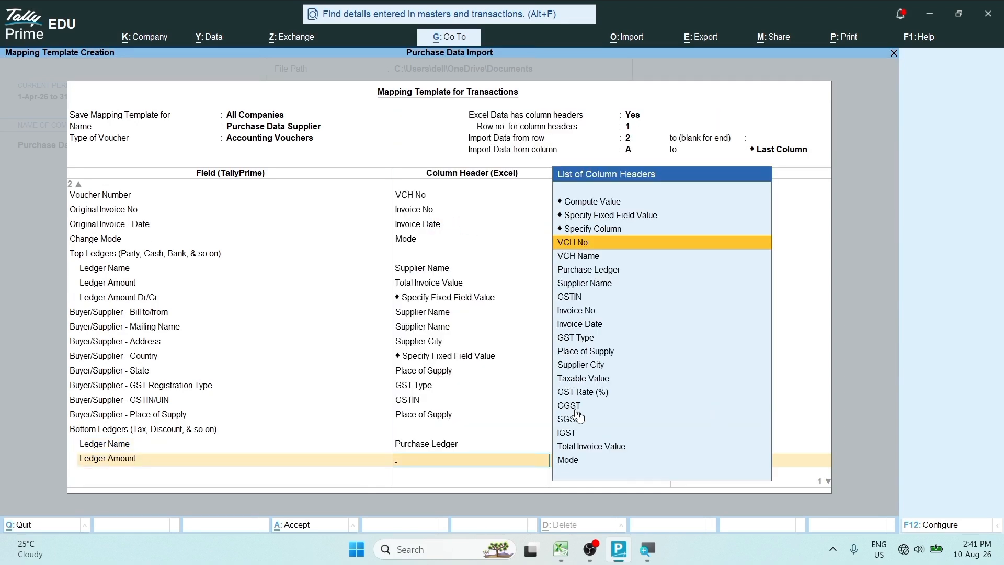
left_click(560, 549)
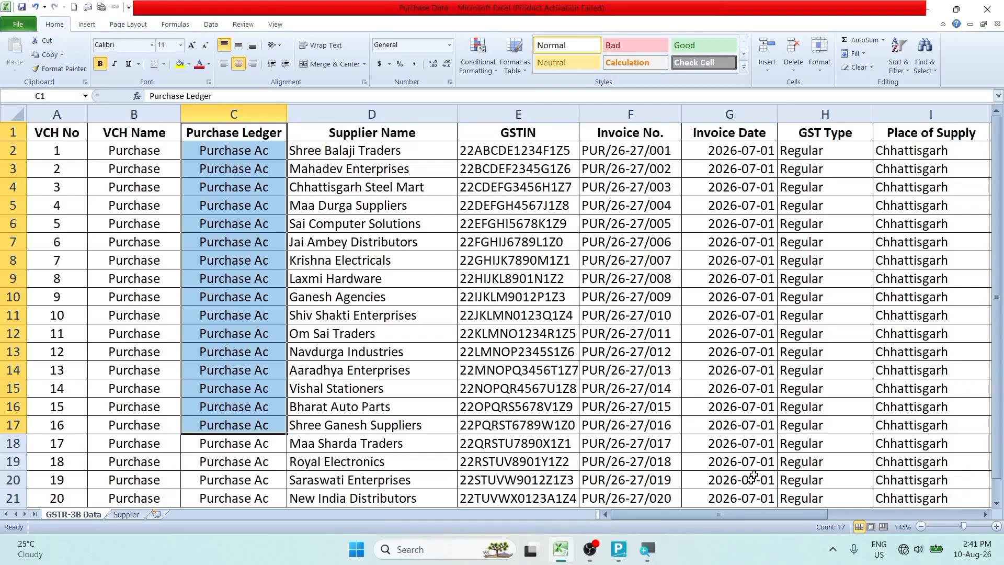
left_click_drag(738, 515, 824, 523)
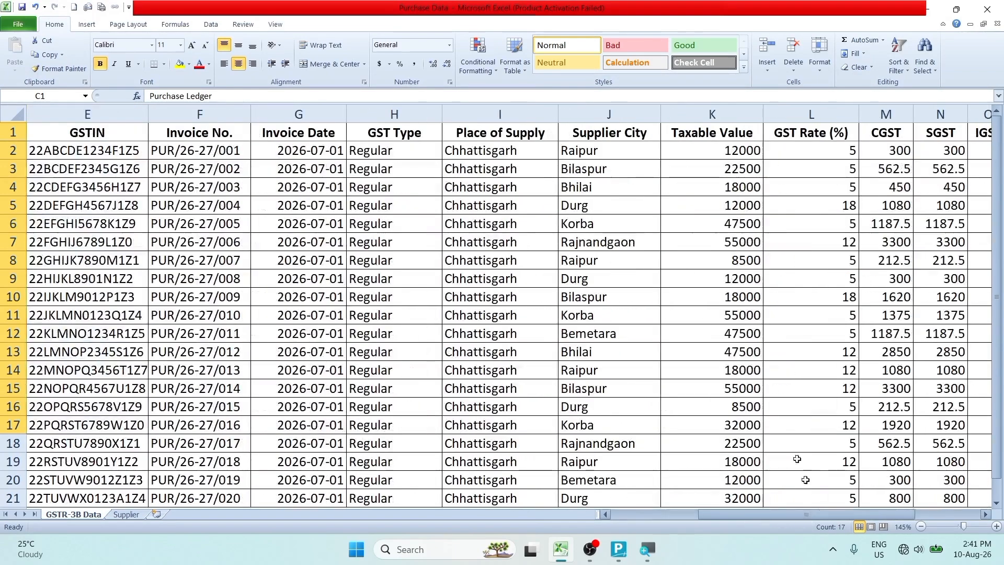
left_click_drag(711, 135, 713, 422)
left_click(713, 423)
left_click_drag(710, 137, 724, 426)
left_click(725, 427)
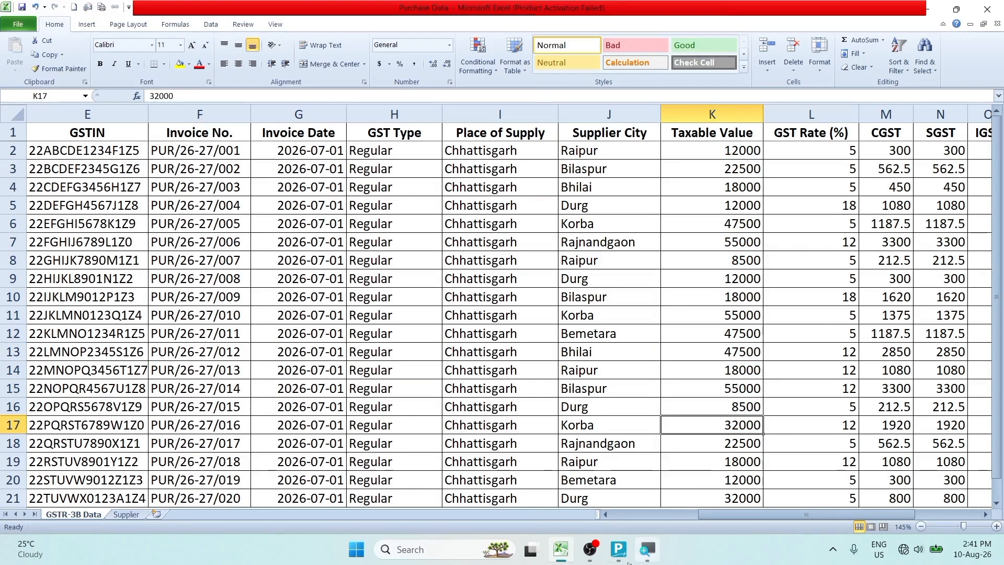
left_click(618, 549)
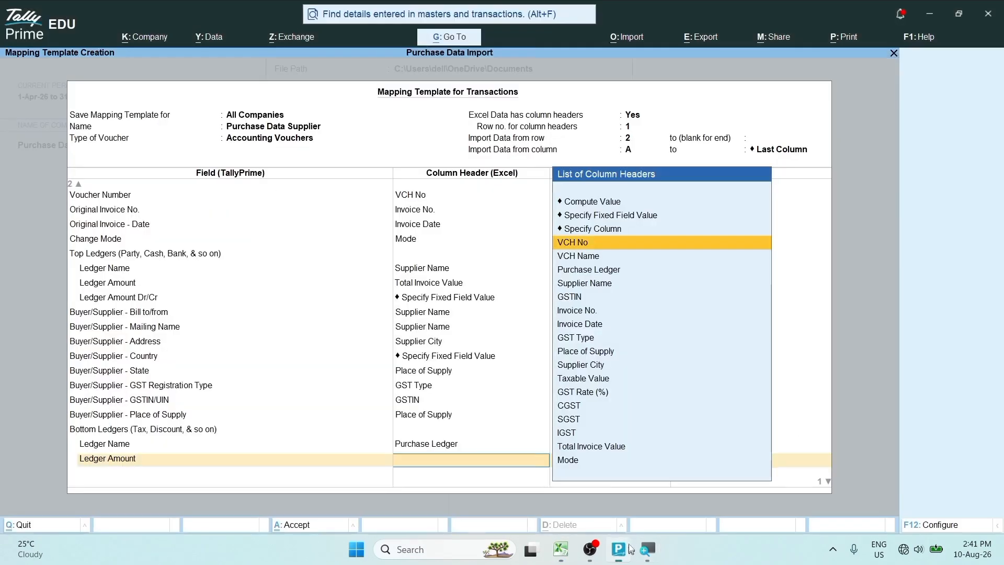
left_click(597, 379)
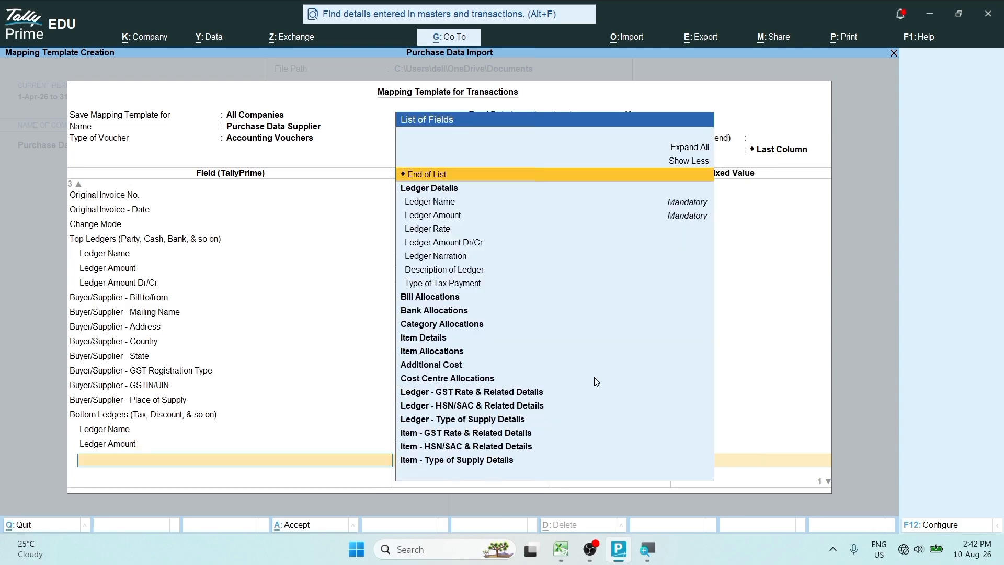
Step: Add Ledger Amount Dr/Cr for the purchase ledger with the fixed value Dr, and end that ledger's field list
left_click(462, 246)
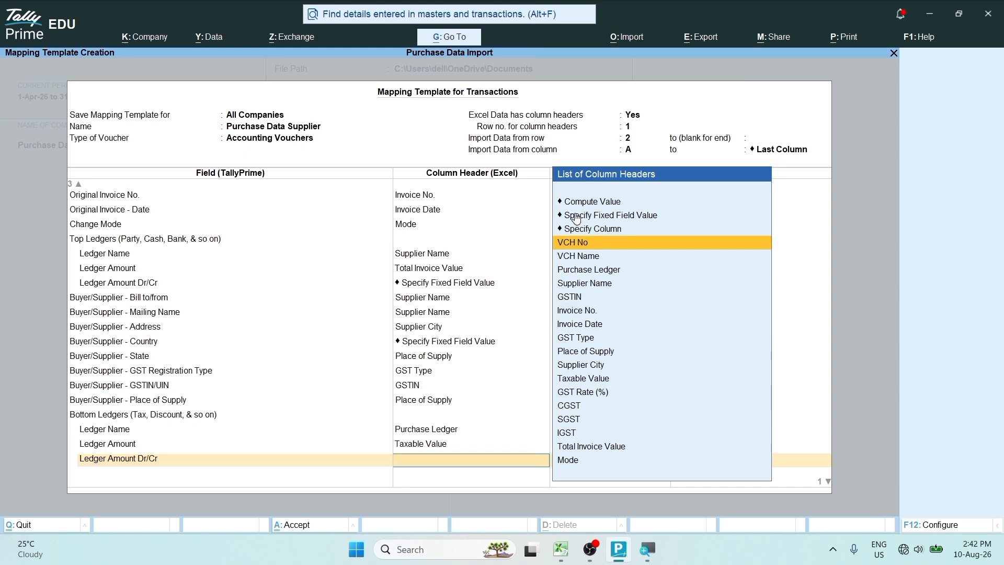
left_click(631, 216)
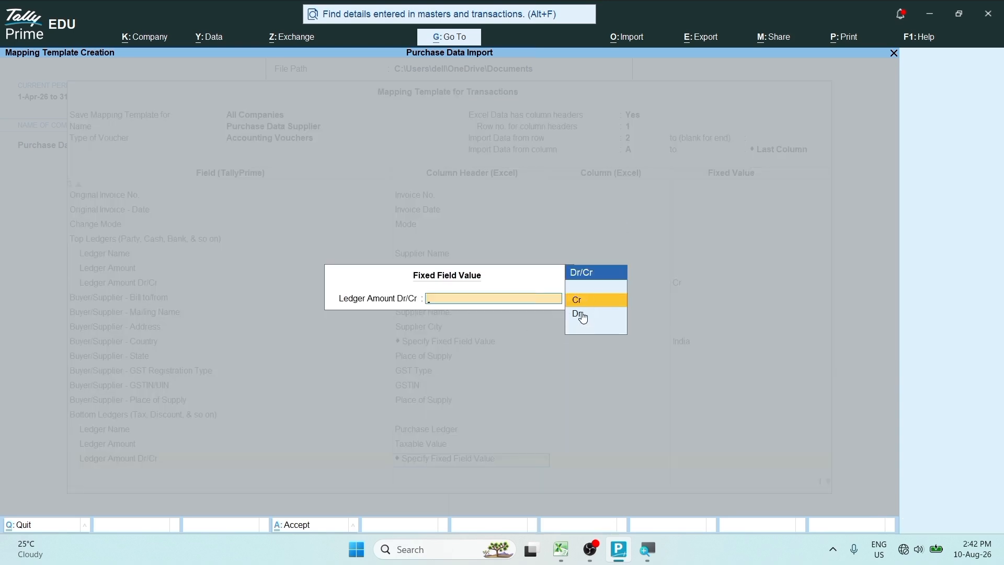
left_click(582, 314)
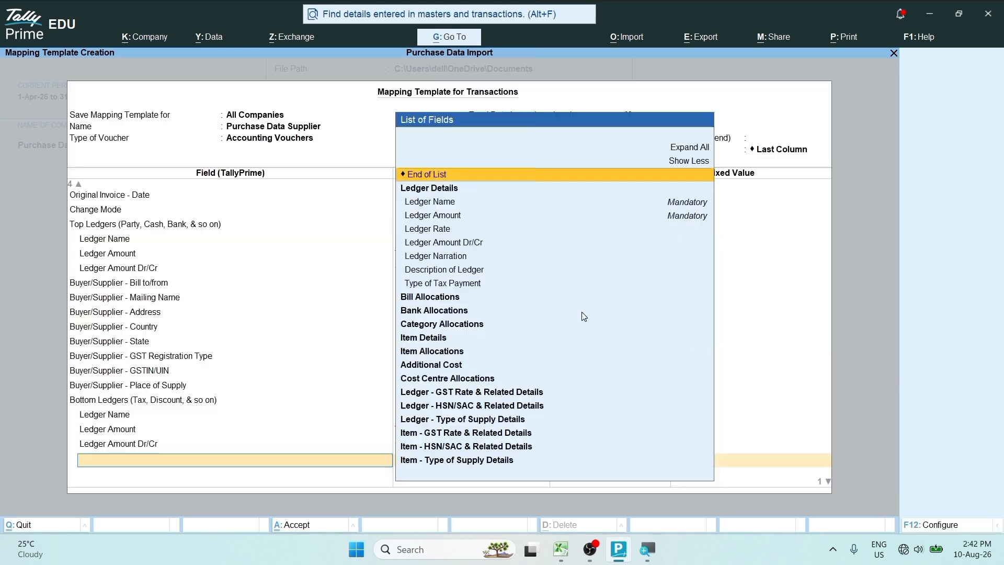
left_click(429, 178)
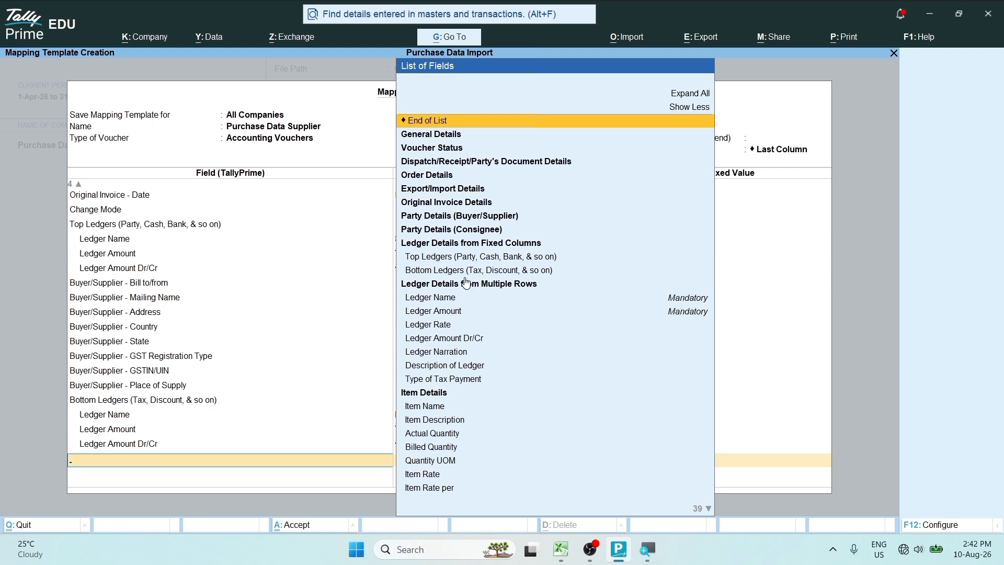
Step: Add another Bottom Ledgers (Tax, Discount, & so on) group and set its Ledger Name to the new fixed name Input CGST
left_click(482, 271)
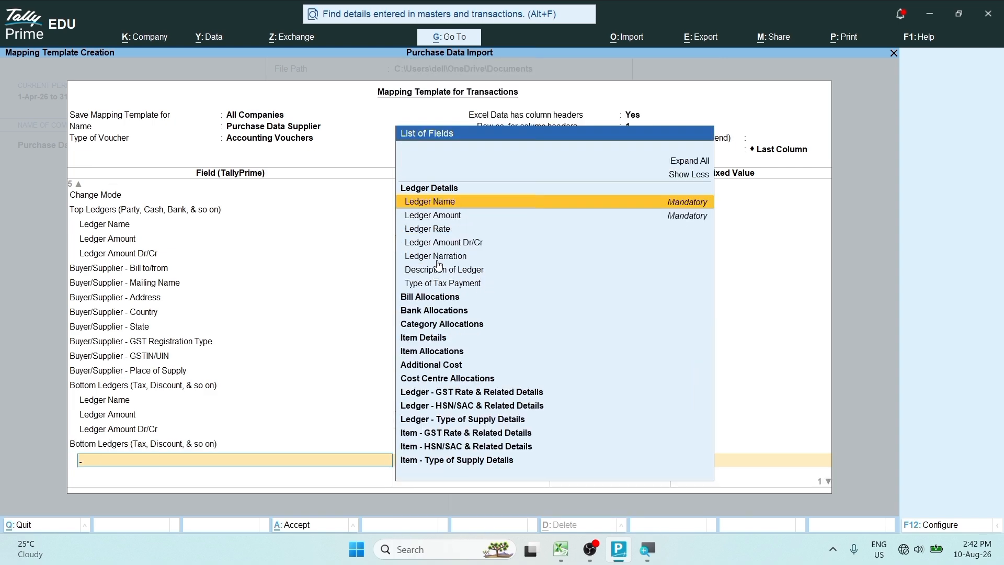
left_click(431, 202)
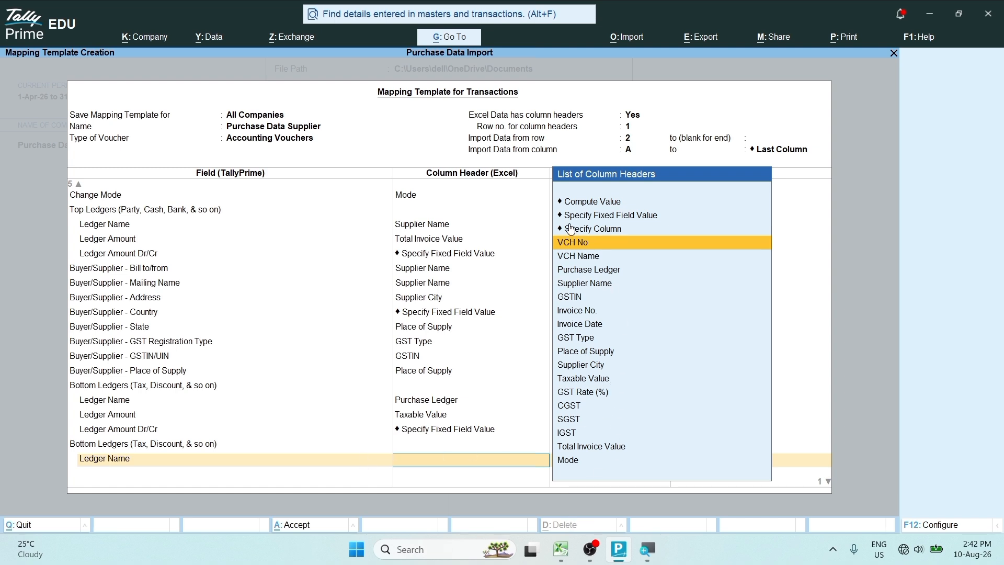
left_click(627, 221)
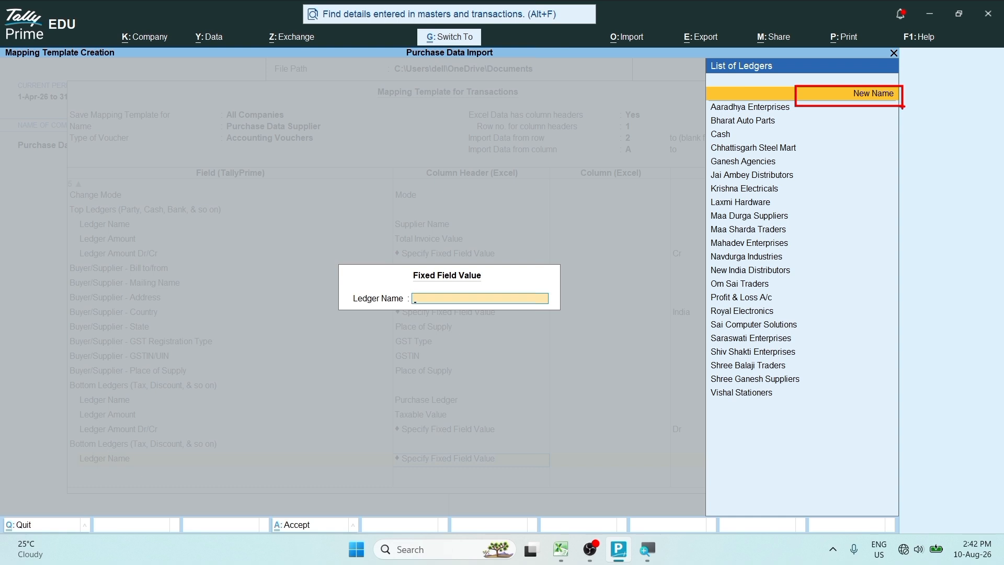
left_click(885, 95)
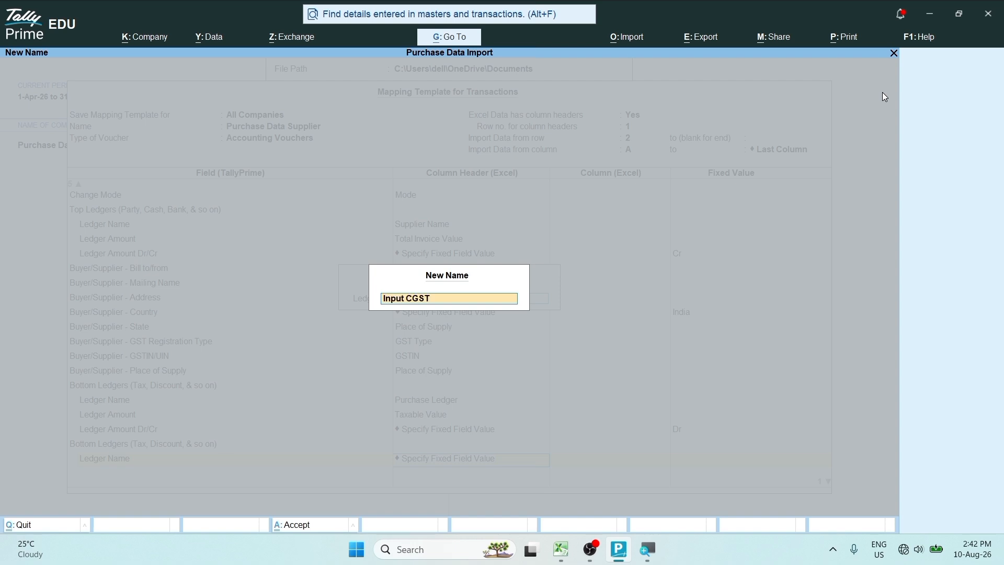
type("Input CGST")
key("Return")
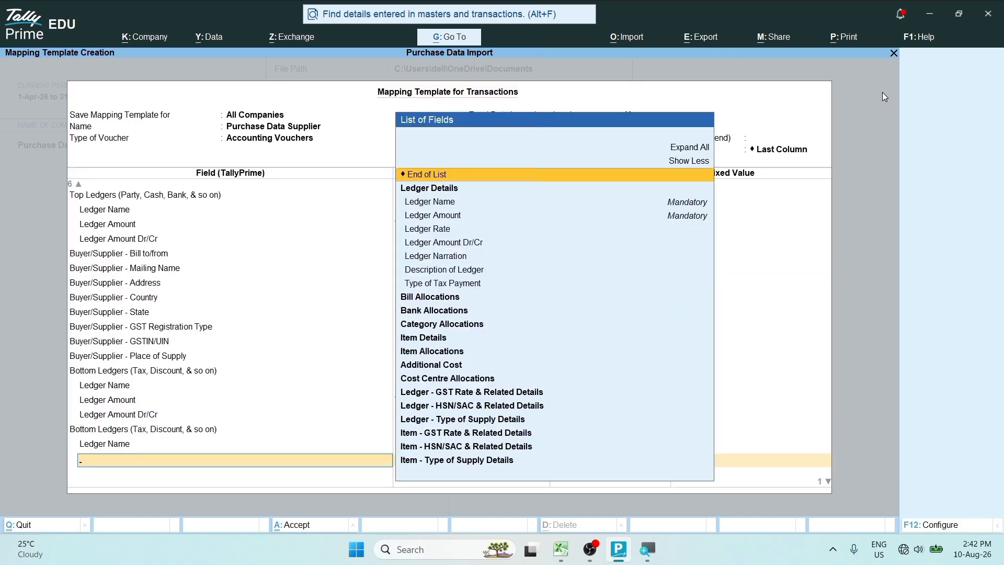
Step: Add Ledger Amount for Input CGST, check the CGST column in the Excel workbook, and map the field to it in TallyPrime
left_click(446, 216)
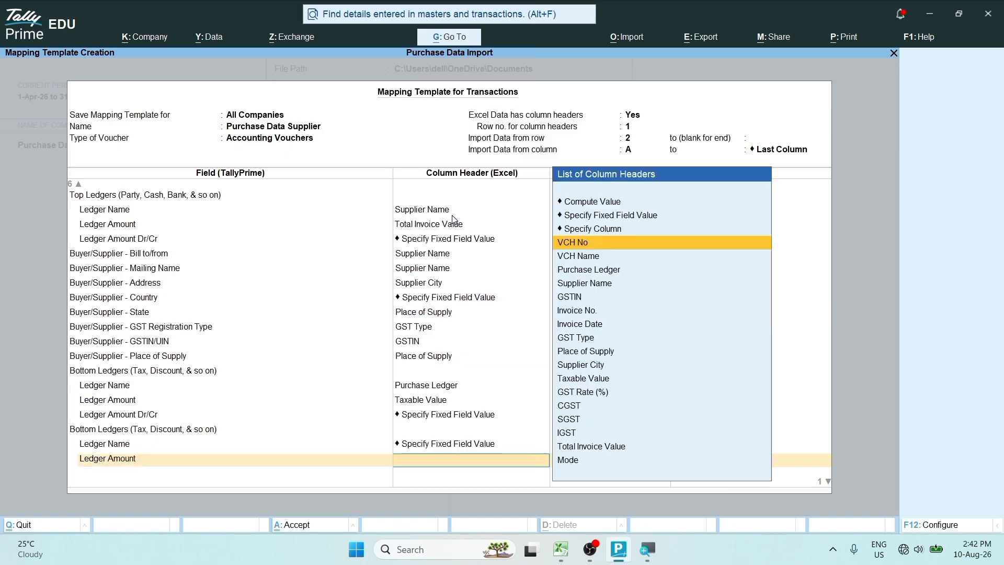
left_click(561, 549)
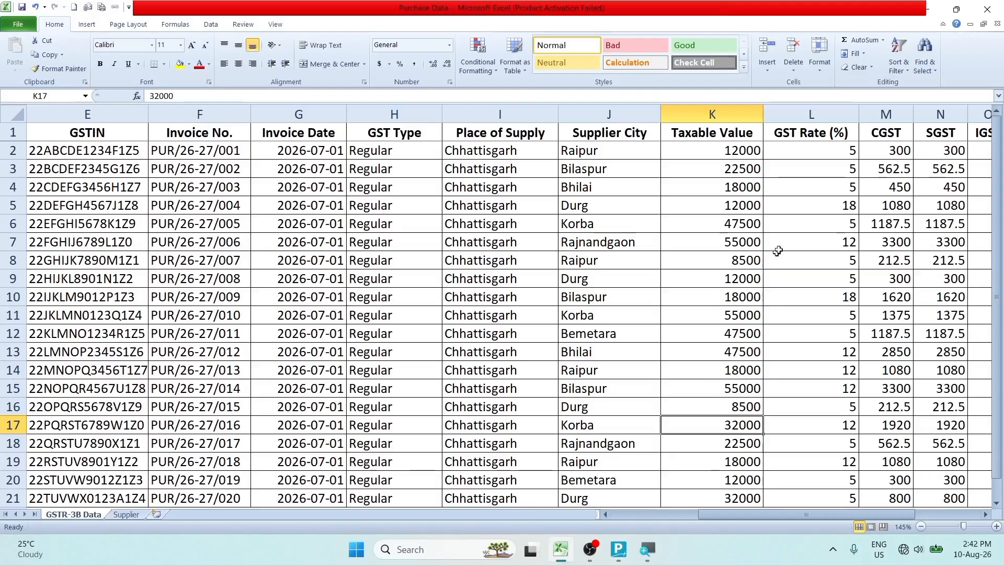
left_click_drag(846, 515, 889, 511)
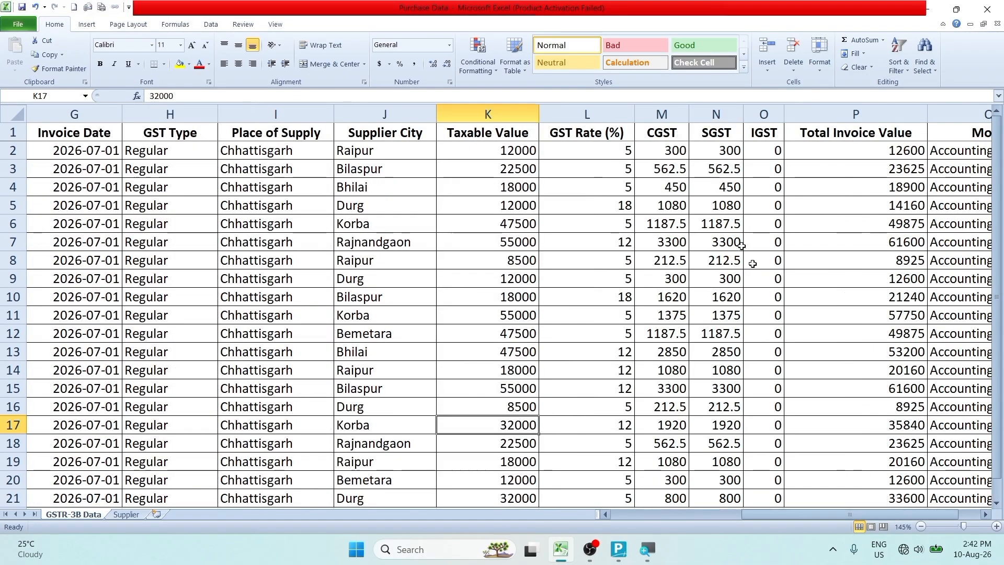
left_click_drag(673, 133, 672, 390)
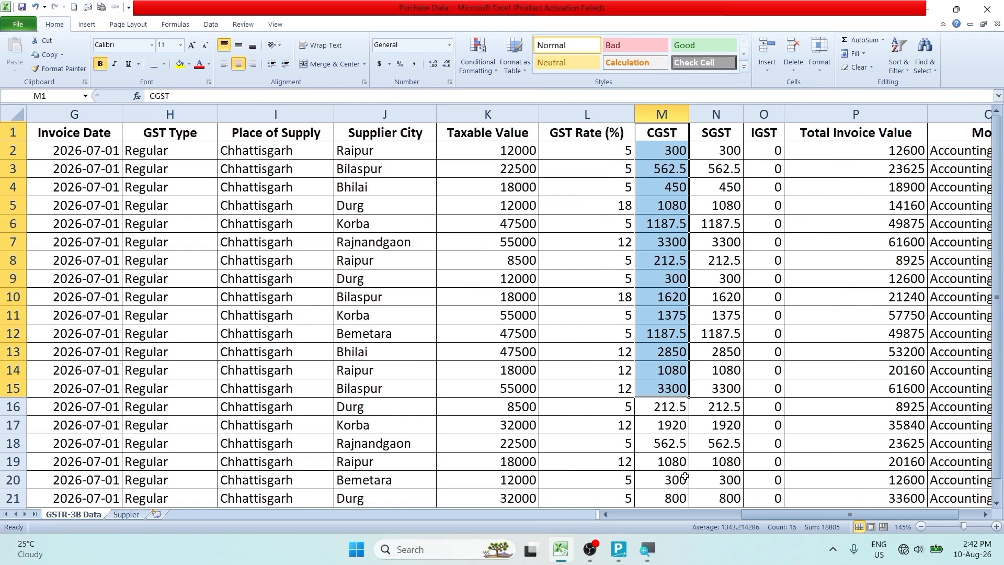
left_click(618, 549)
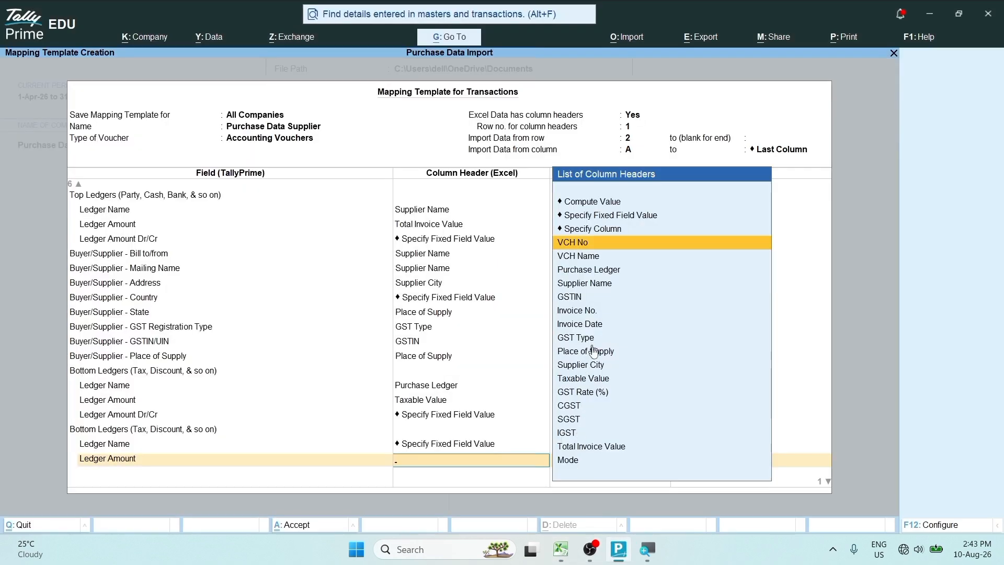
left_click(570, 409)
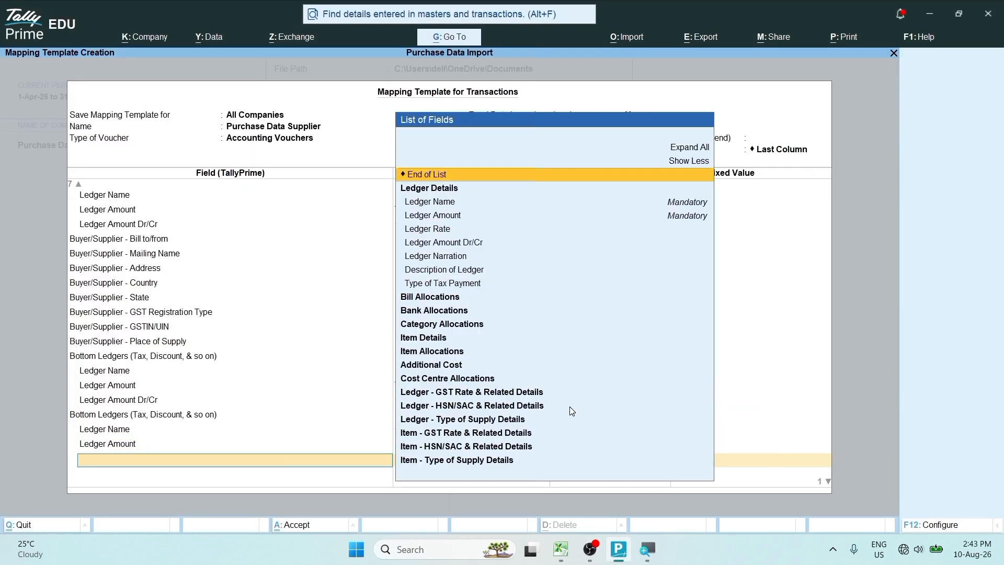
Step: Add Ledger Amount Dr/Cr for the Input CGST ledger with the fixed value Dr
left_click(446, 243)
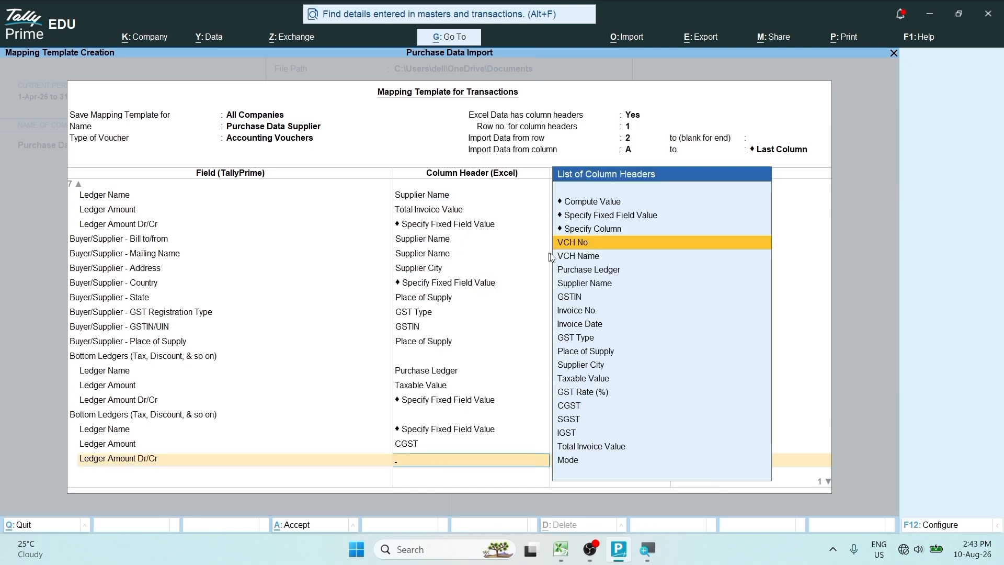
left_click(629, 217)
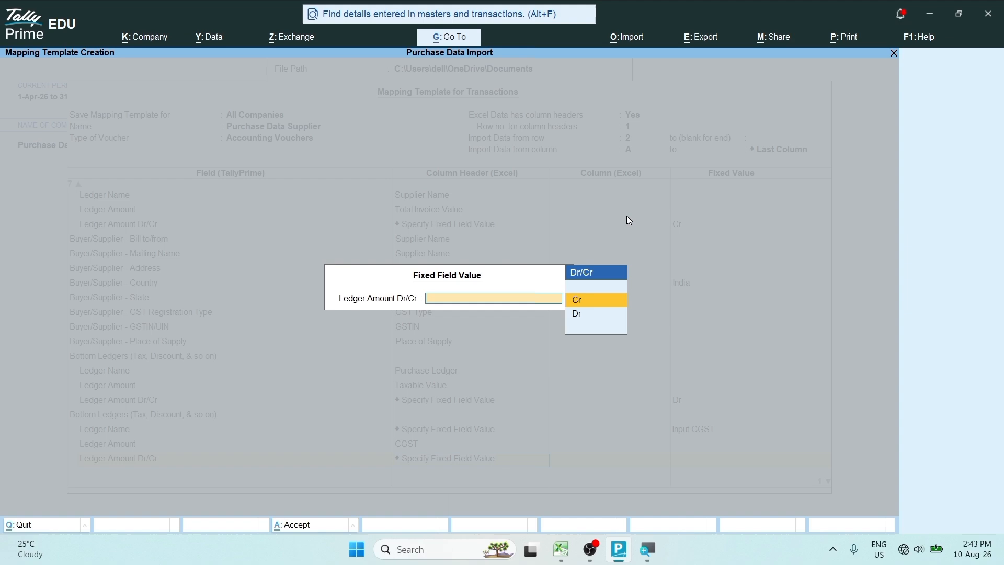
left_click(584, 317)
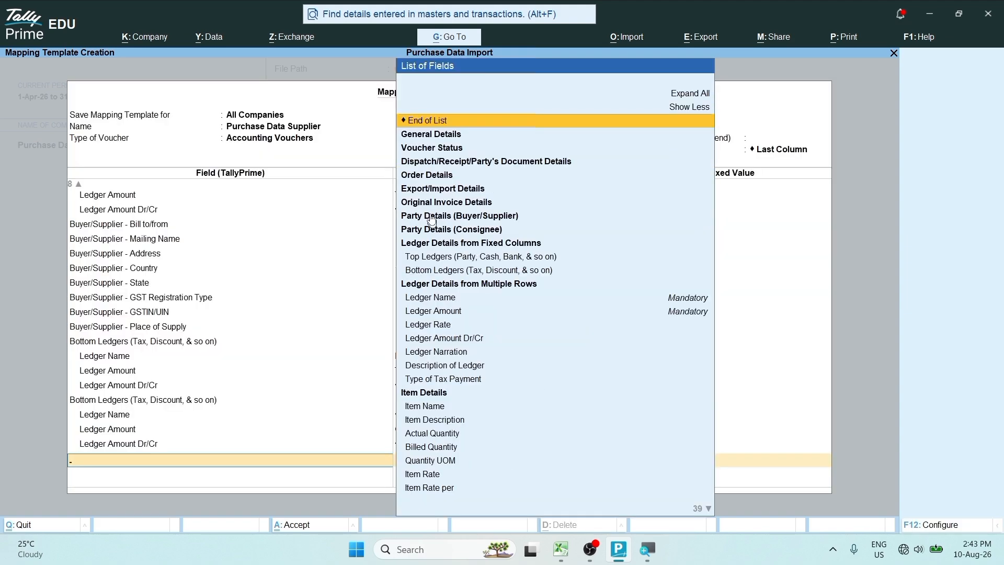
Step: Add a further Bottom Ledgers group and set its Ledger Name to the new fixed name Input SGST
left_click(455, 276)
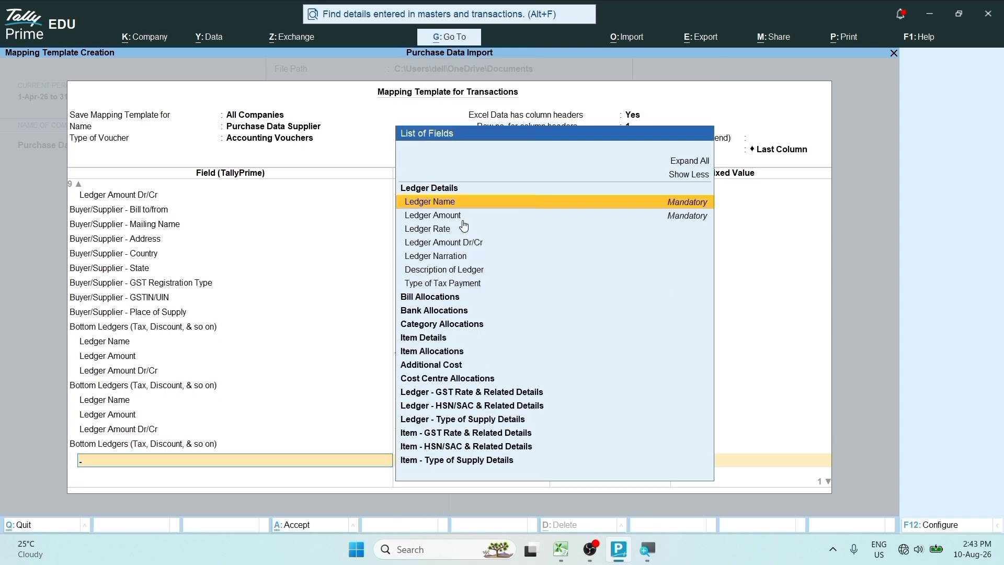
left_click(452, 208)
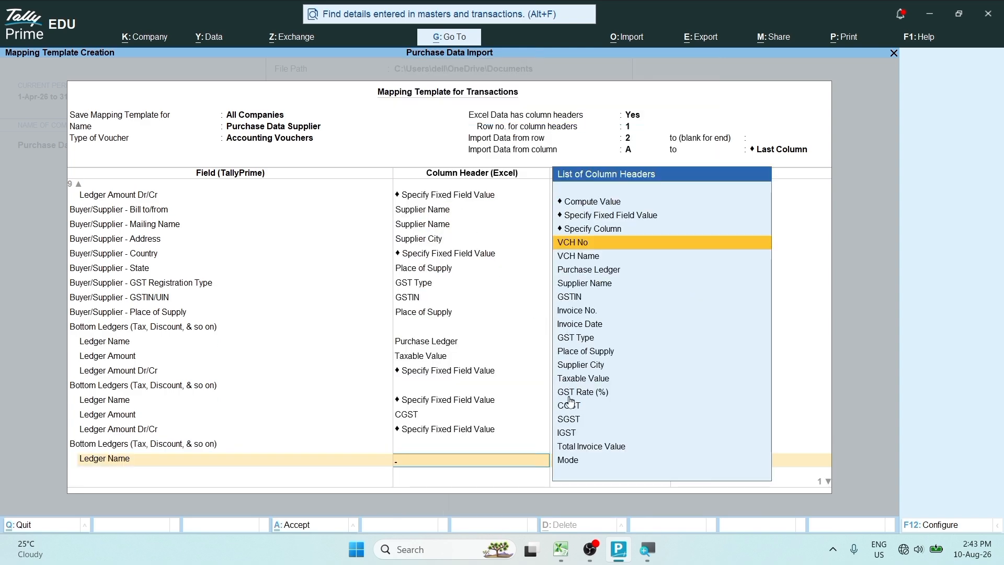
left_click(606, 220)
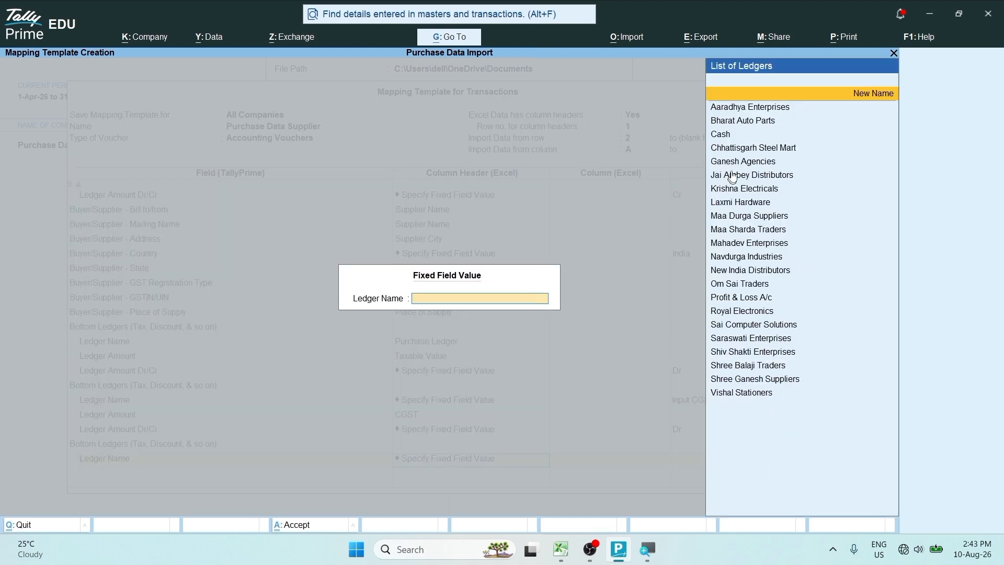
left_click(788, 96)
type("Inp")
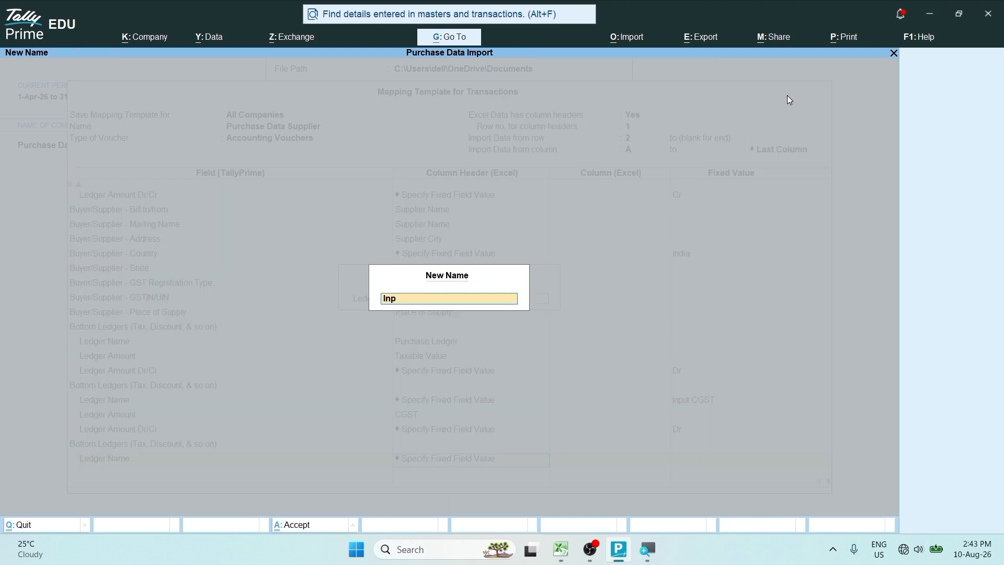
type("ut SGST")
key("Return")
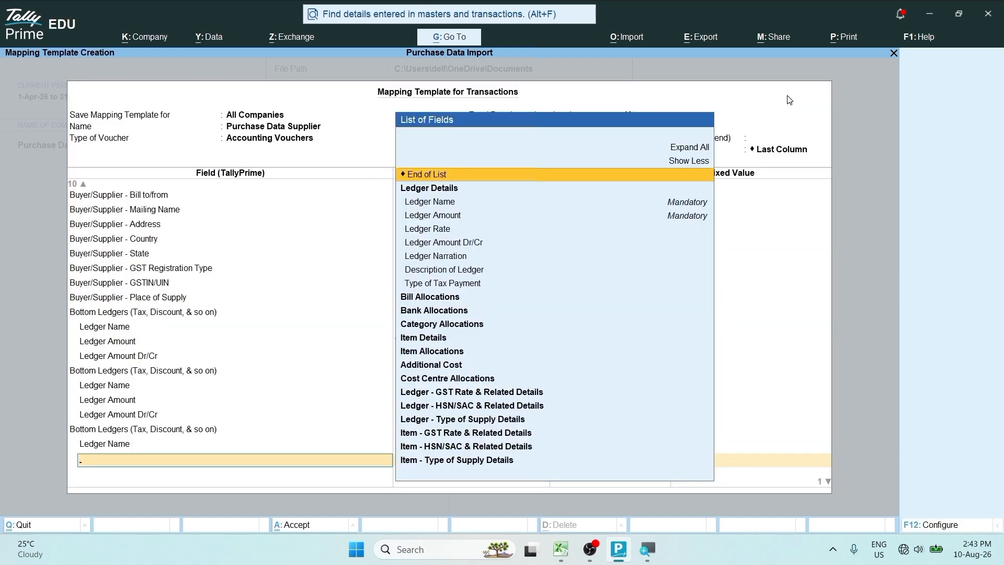
Step: Map the Input SGST ledger's Ledger Amount to the SGST column and set its Ledger Amount Dr/Cr to the fixed value Dr
left_click(452, 220)
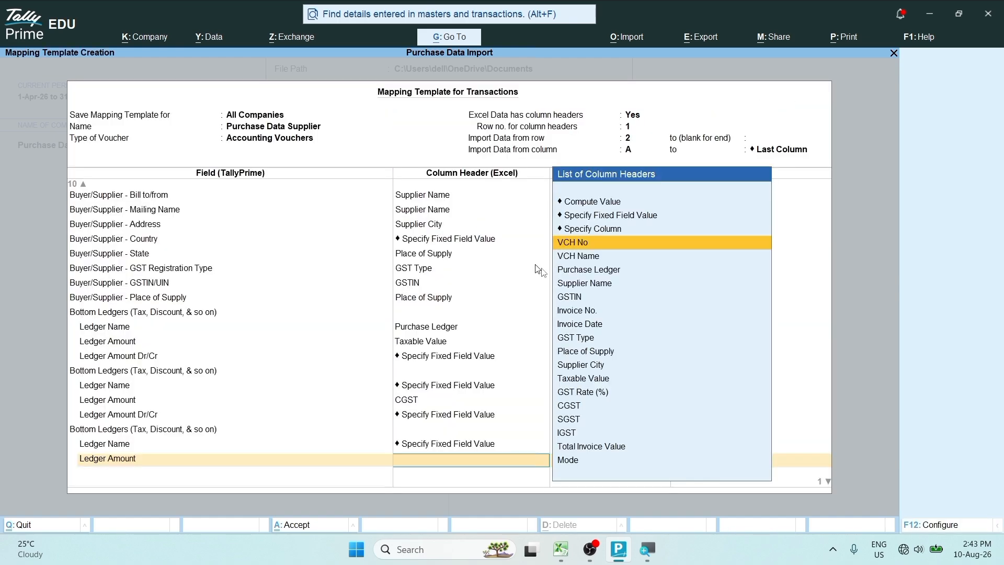
left_click(572, 424)
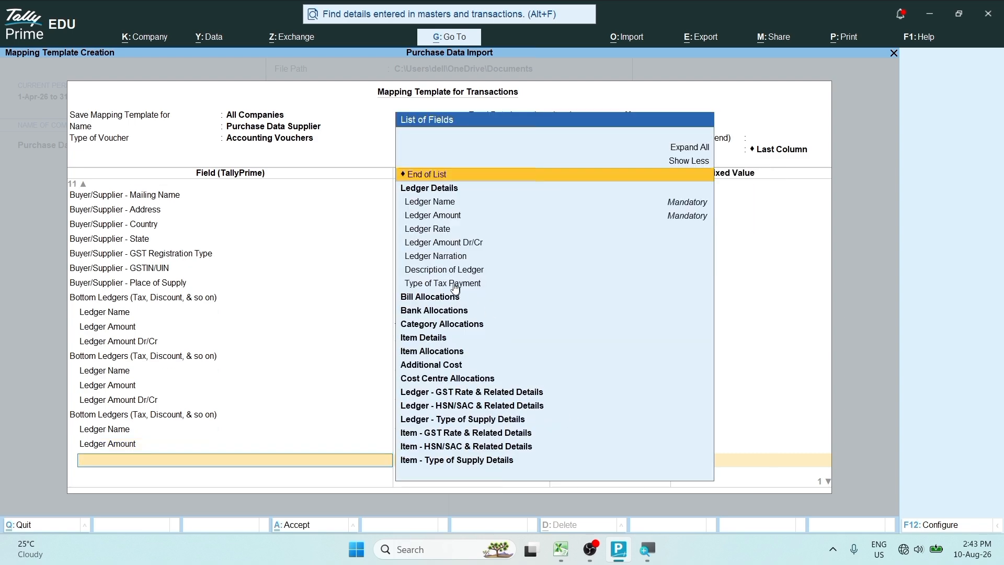
left_click(475, 246)
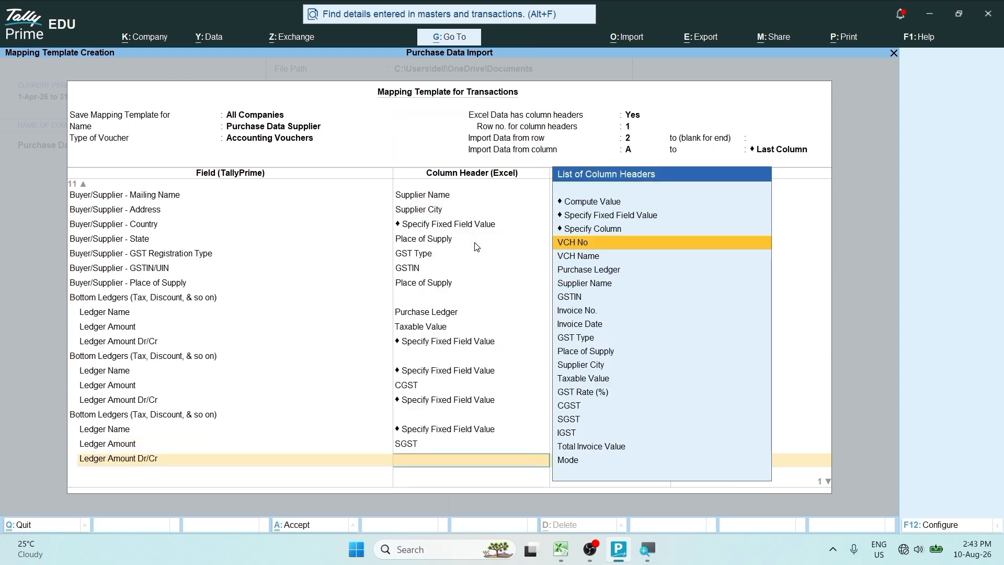
left_click(600, 217)
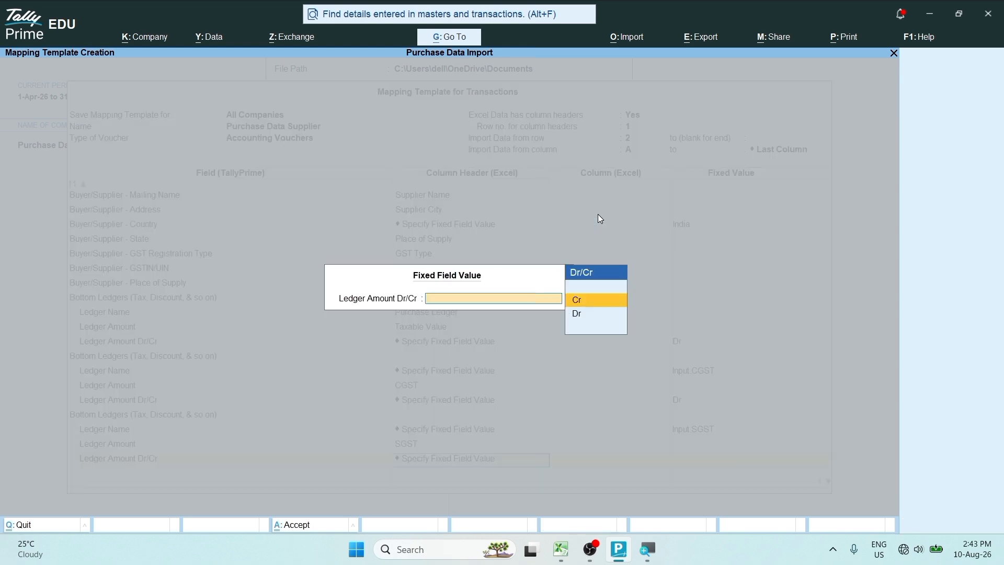
left_click(580, 316)
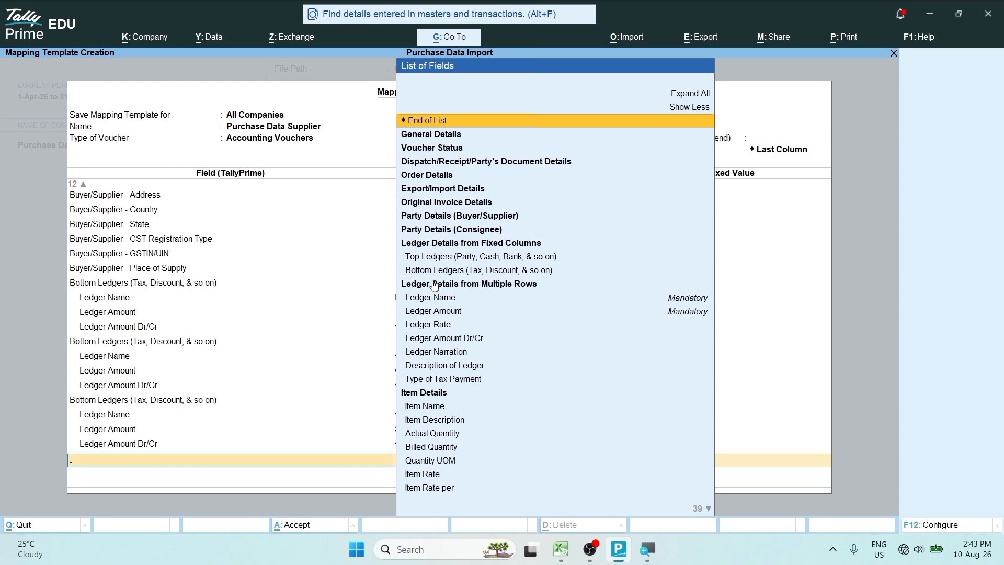
Step: Add a Bottom Ledgers group with the new fixed Ledger Name Input IGST and map its Ledger Amount to the IGST column
left_click(491, 270)
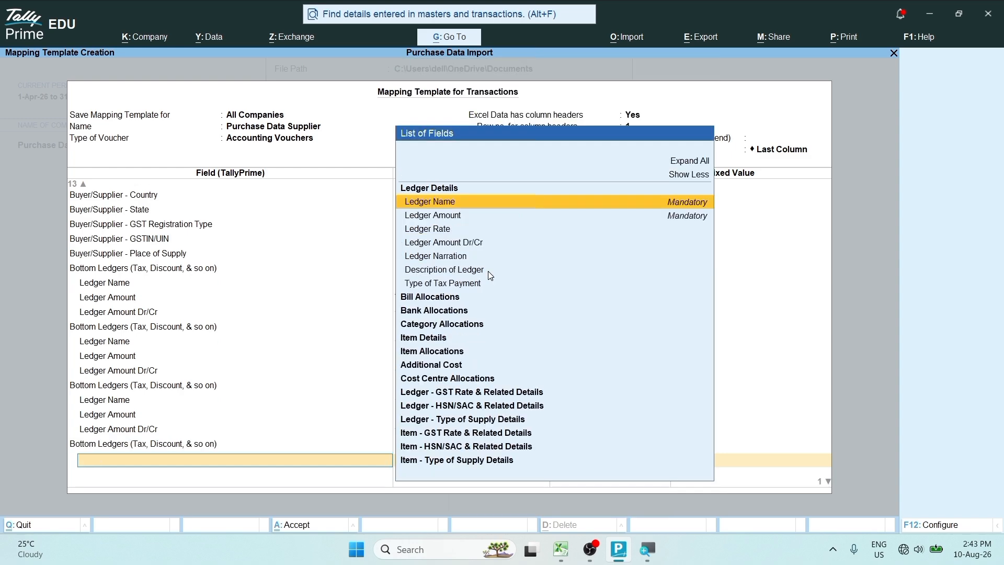
left_click(439, 208)
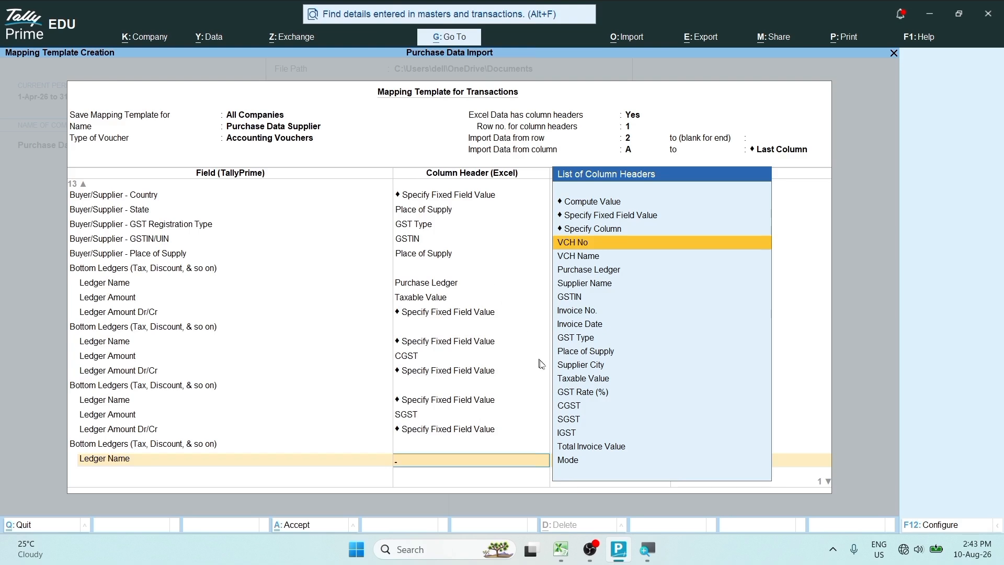
left_click(613, 215)
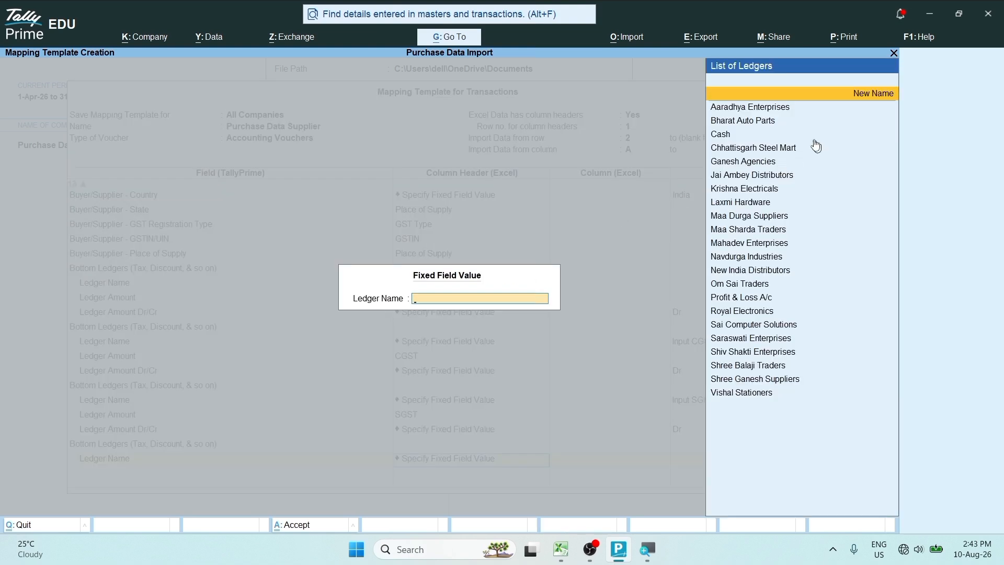
key("Return")
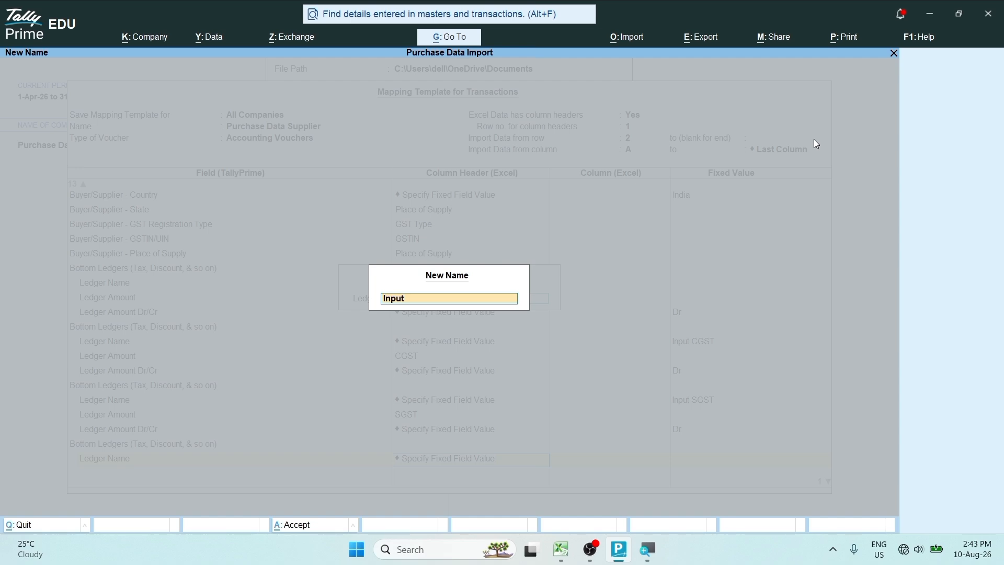
type("Input IGST")
key("Return")
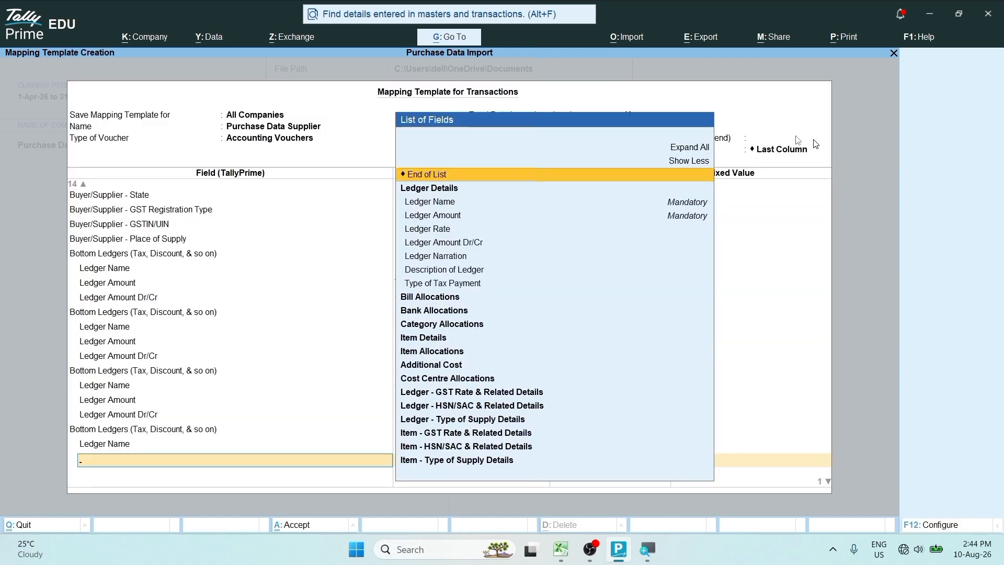
left_click(474, 216)
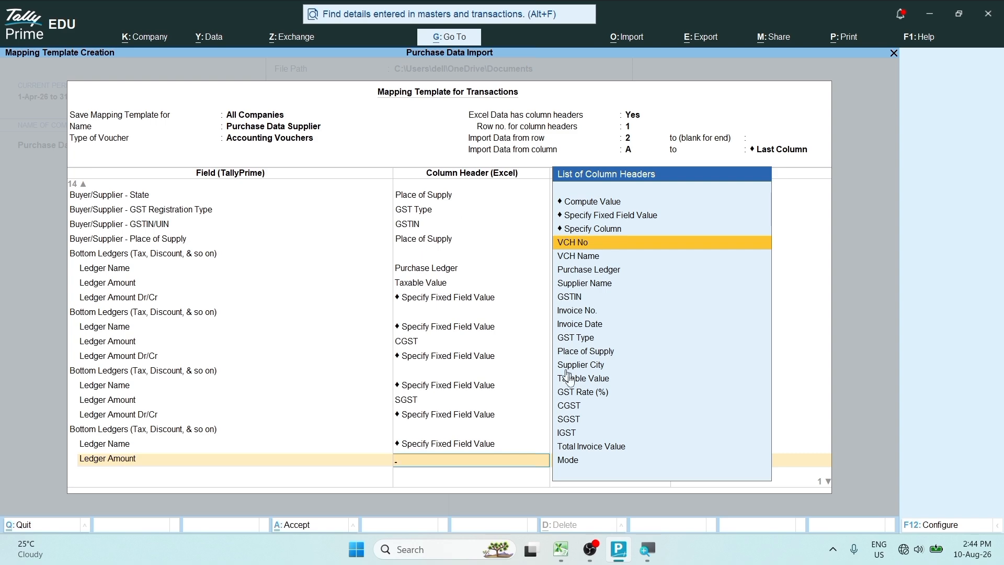
left_click(568, 434)
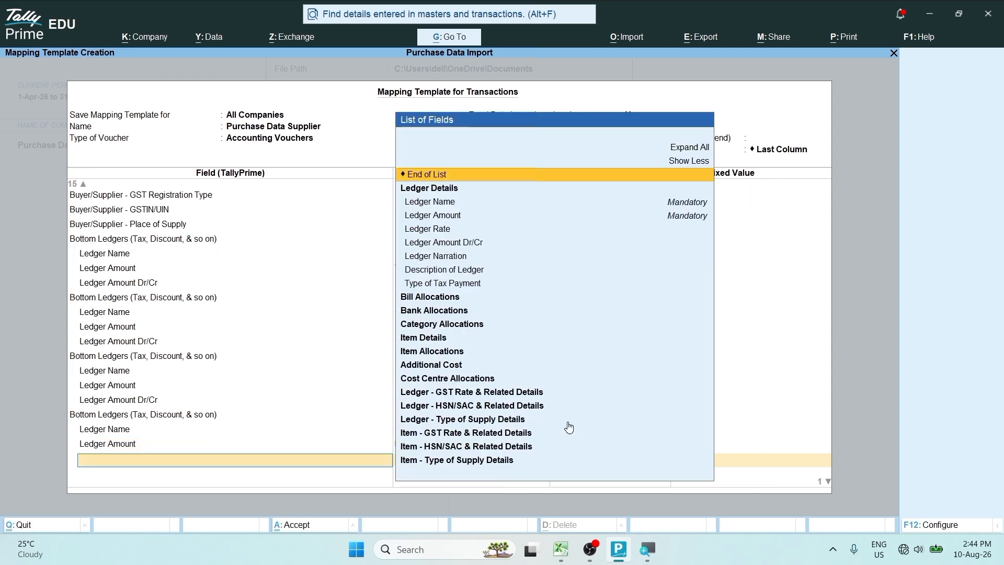
Step: Set the Input IGST ledger's Ledger Amount Dr/Cr to the fixed value Dr, end the field list and save the mapping template
left_click(451, 243)
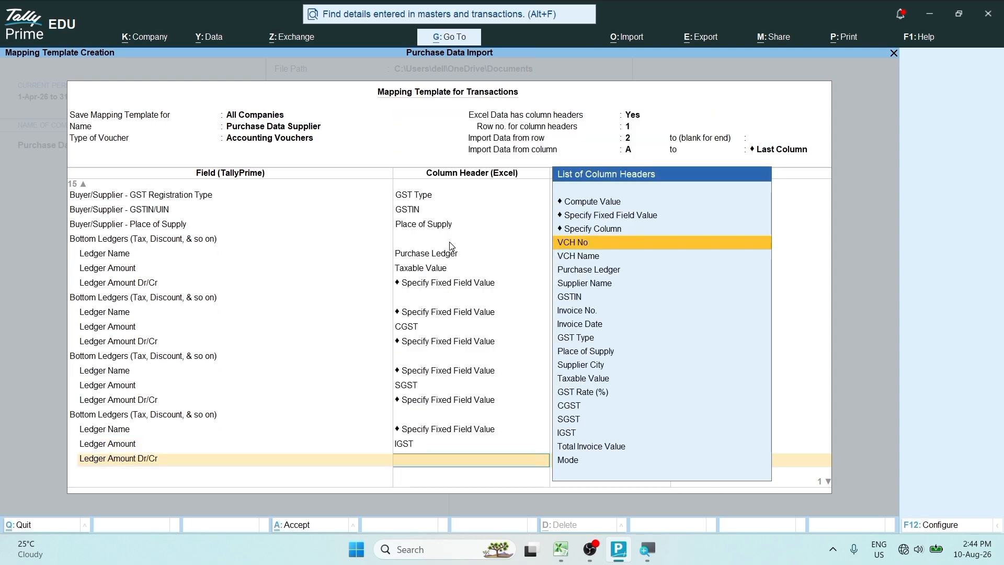
left_click(626, 217)
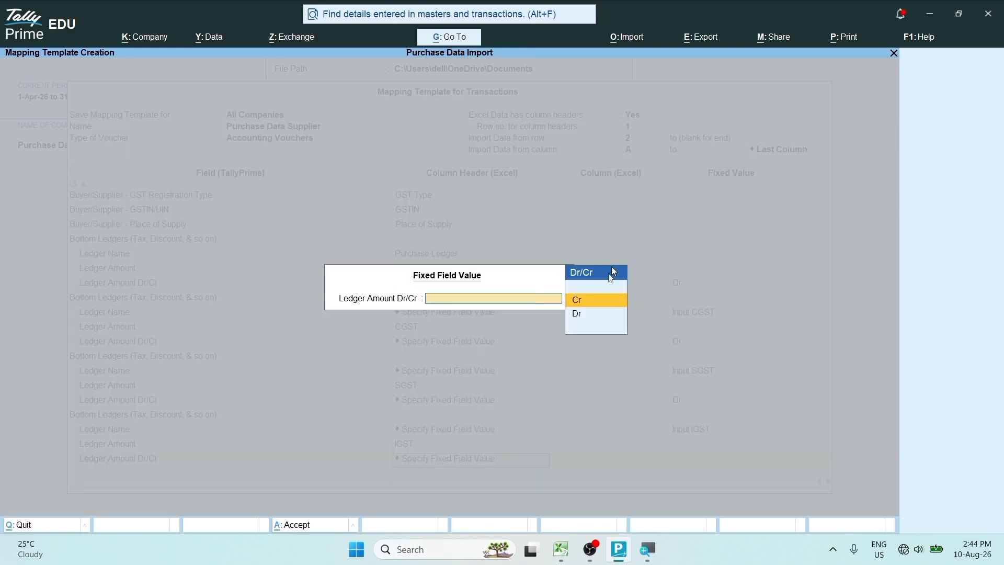
left_click(580, 314)
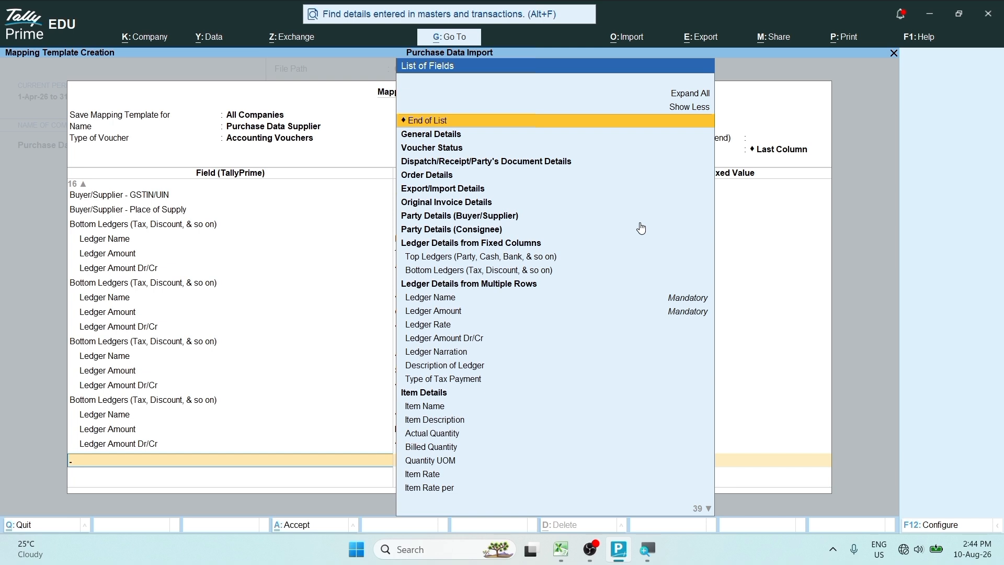
left_click(436, 121)
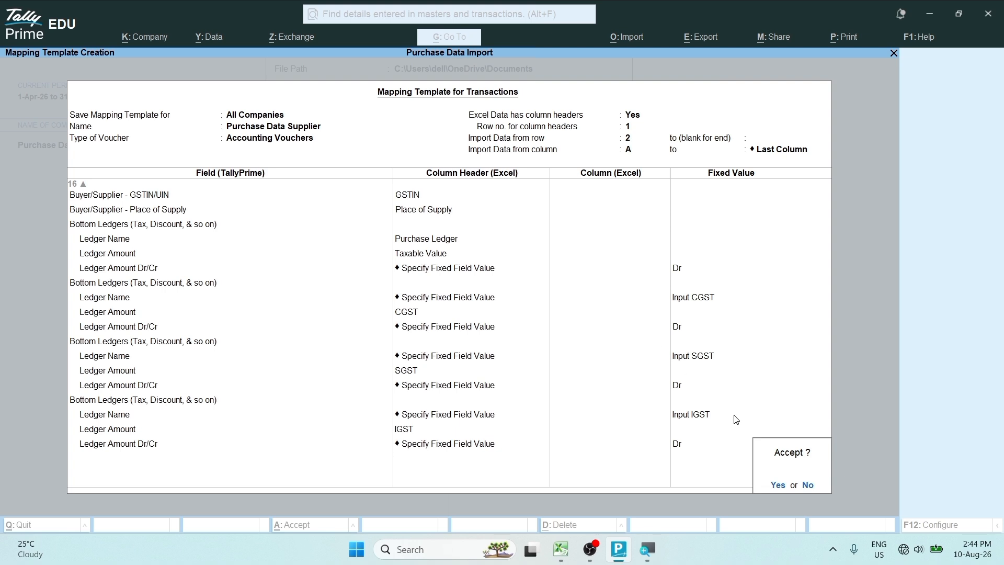
left_click(778, 486)
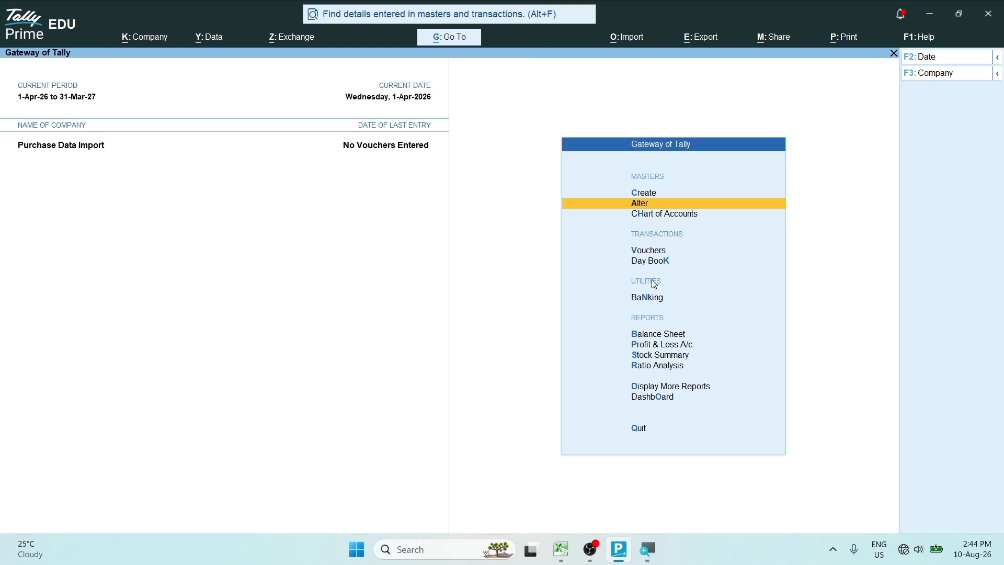
Step: Start a transactions import from Excel with Purchase Data.xlsx as the file and GSTR-3B Data as the worksheet
left_click(631, 40)
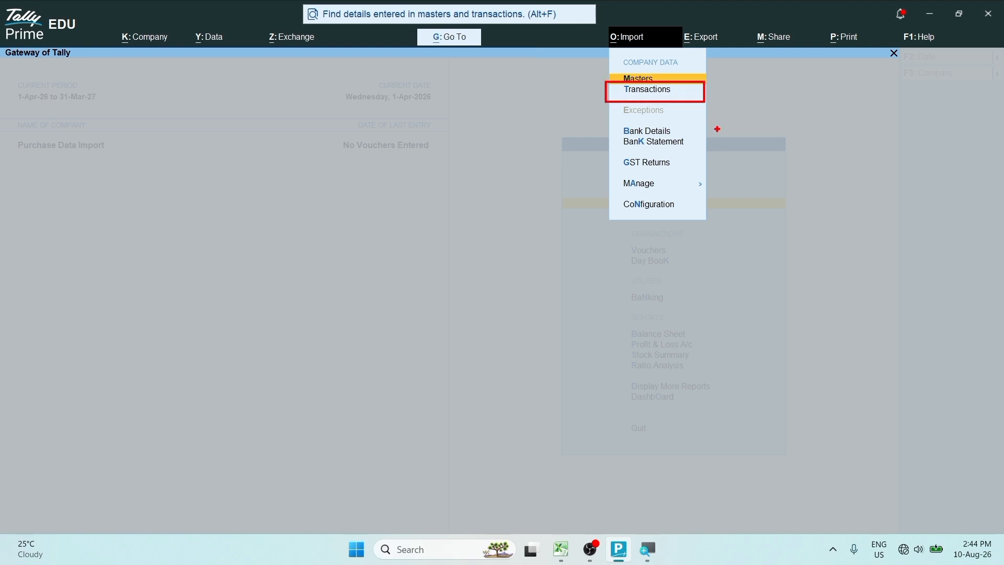
left_click(653, 90)
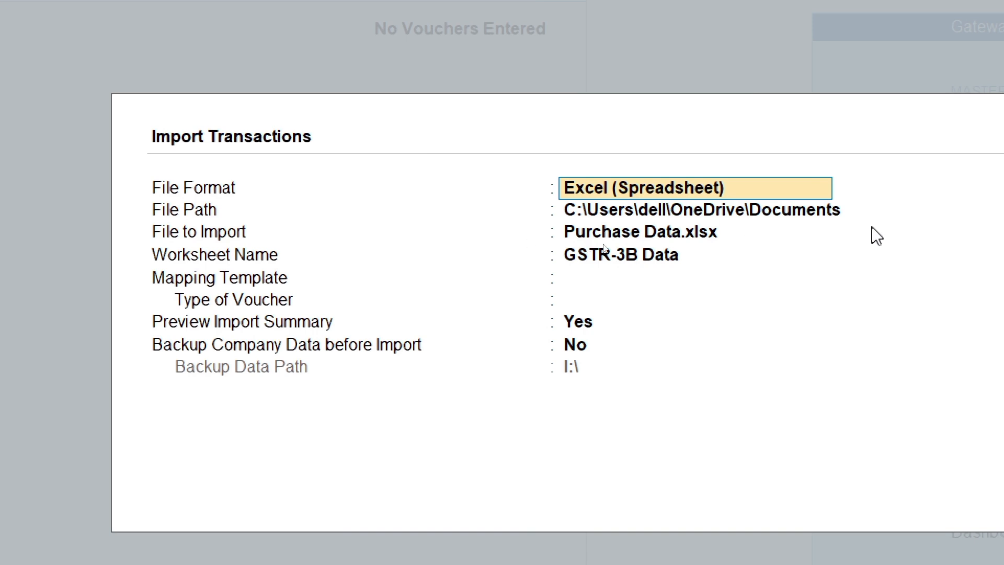
left_click(578, 322)
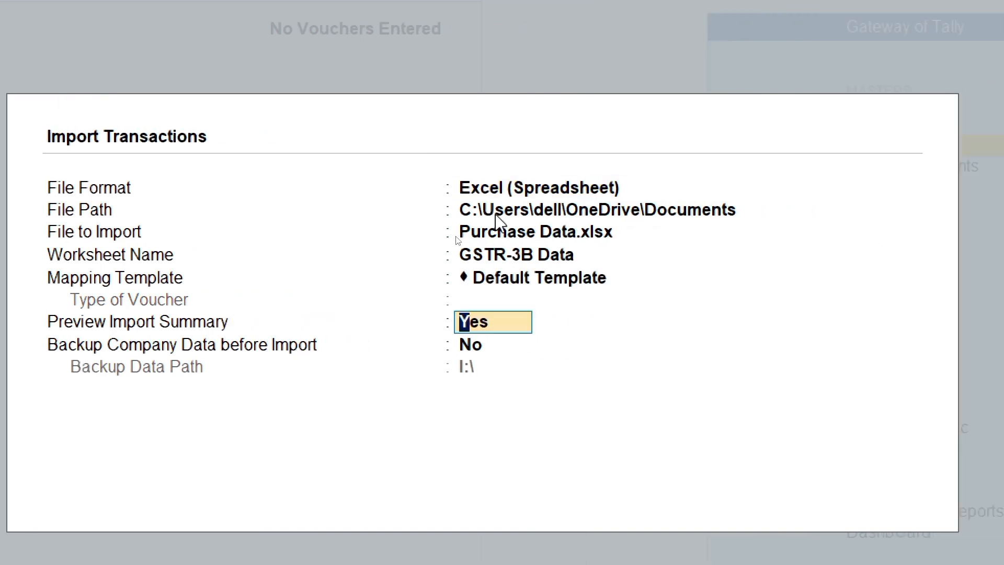
left_click(495, 187)
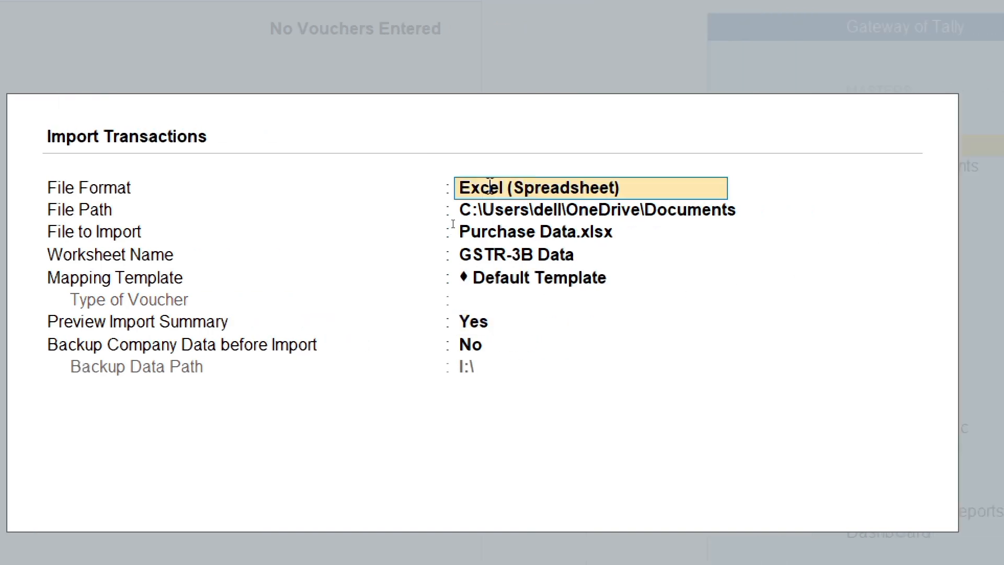
left_click(520, 239)
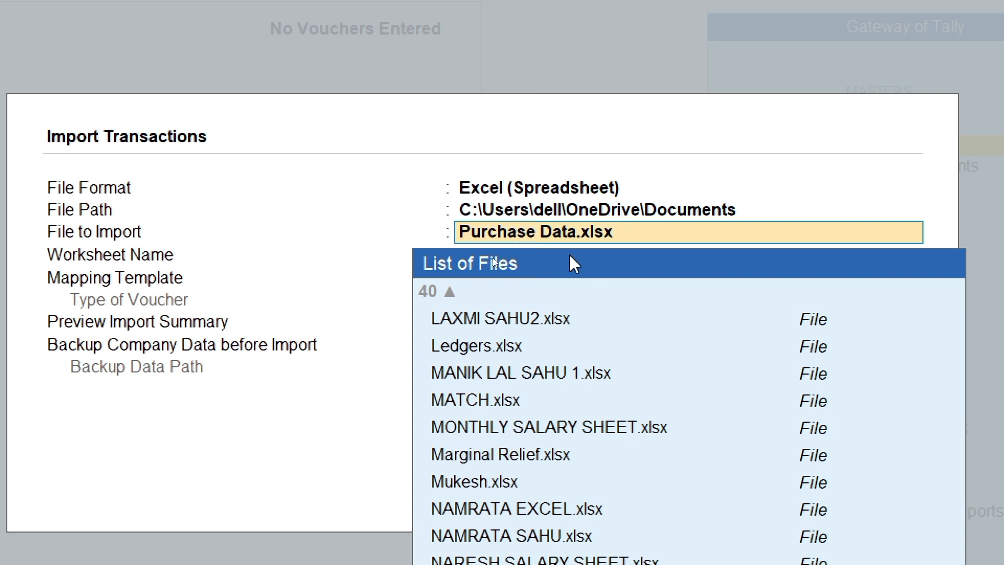
key("Return")
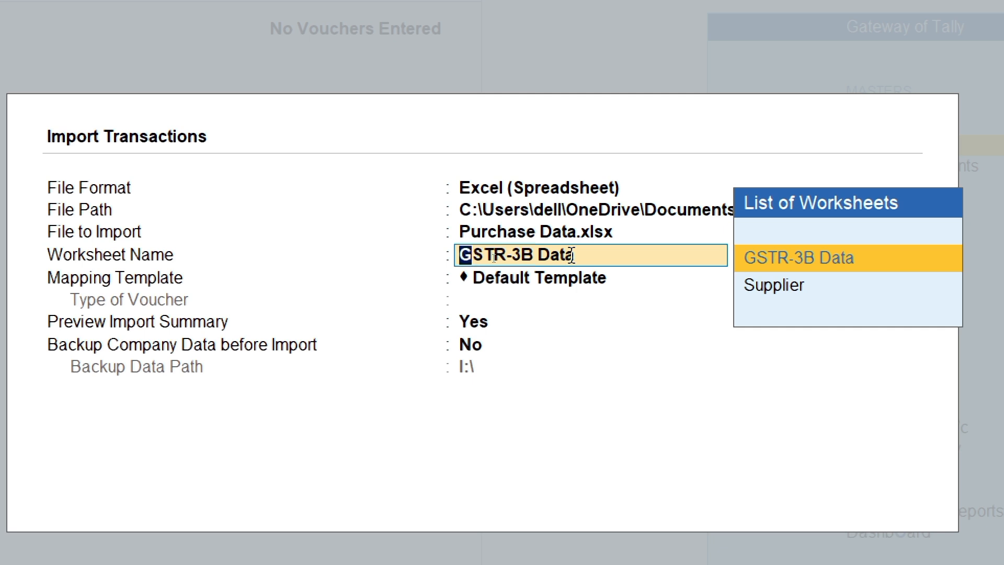
key("Return")
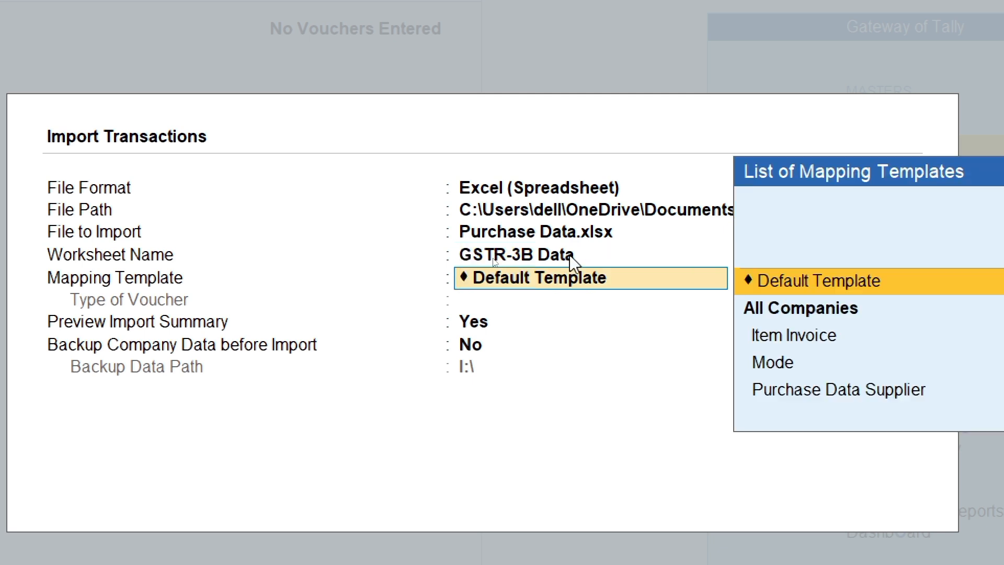
Step: Apply the Purchase Data Supplier mapping template with the summary preview on and no company backup, and import the purchase vouchers
key("Down")
key("Down")
key("Down")
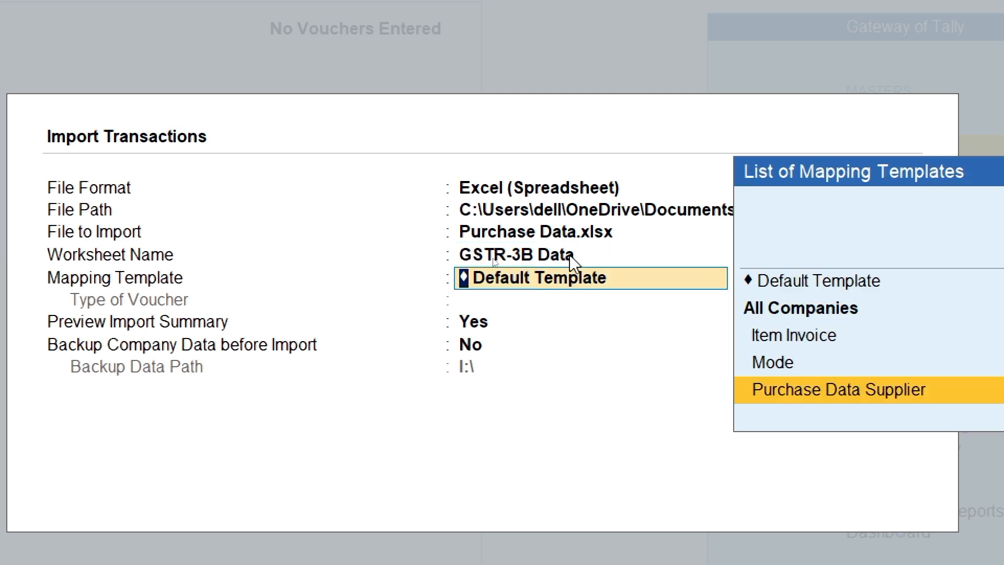
key("Return")
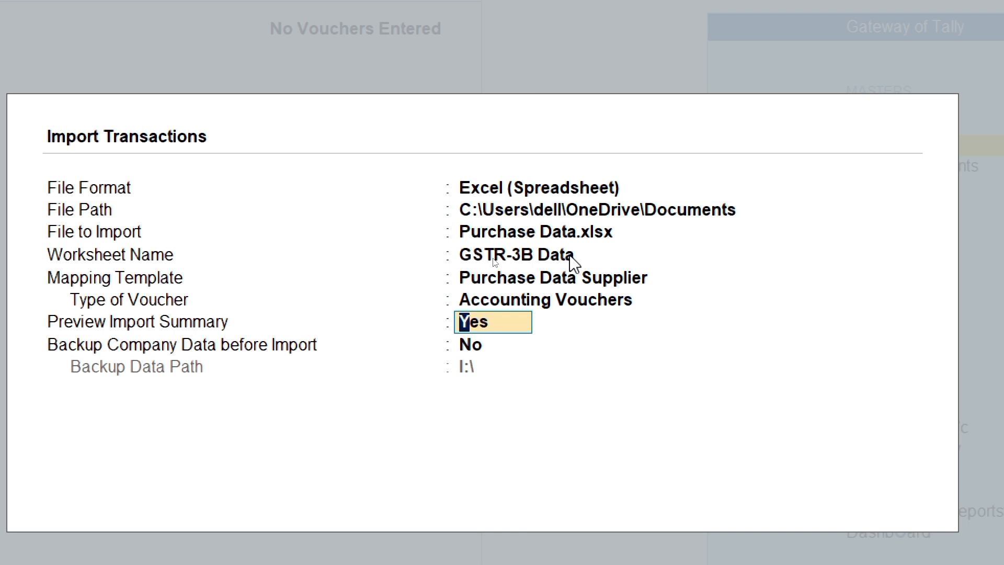
key("Return")
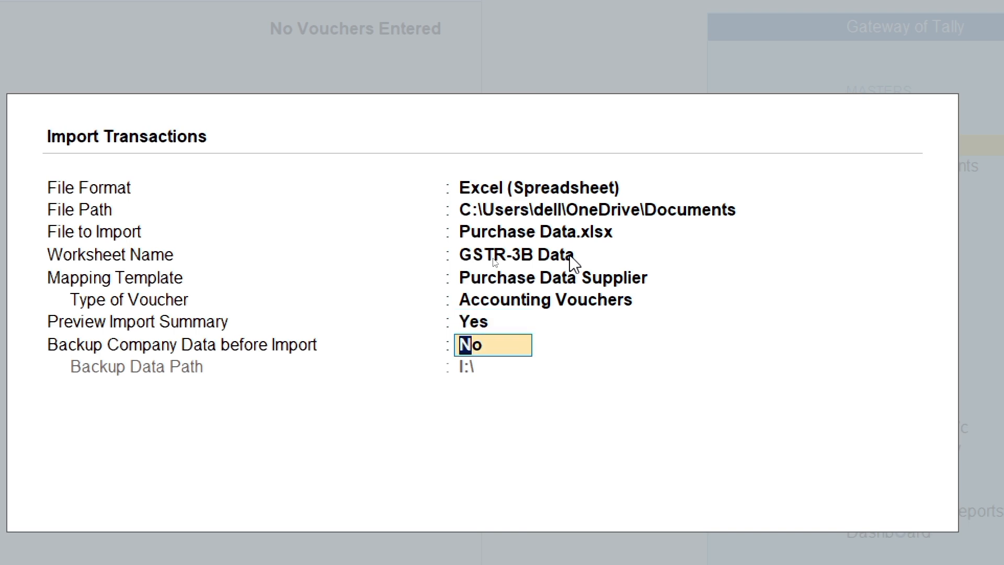
key("super")
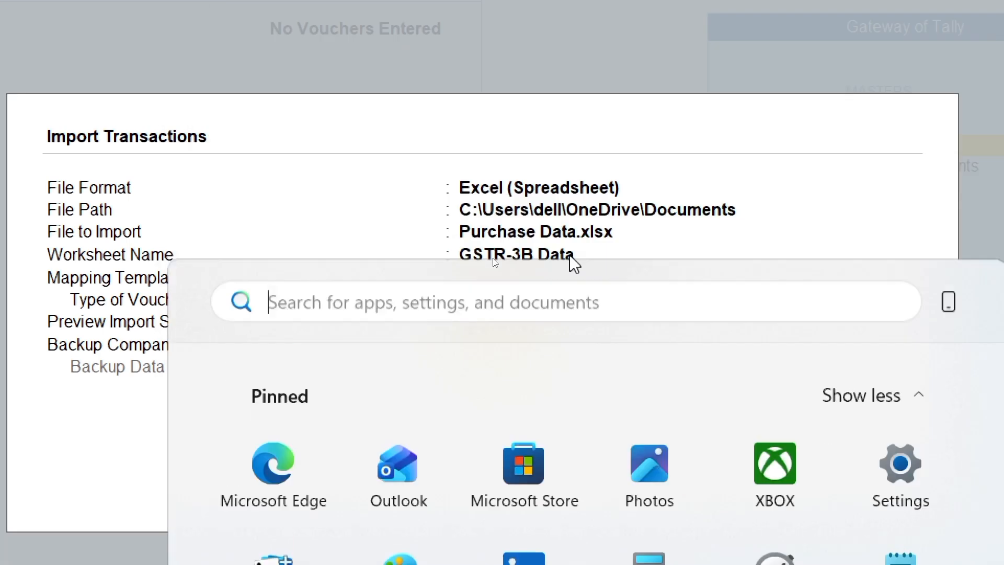
key("super")
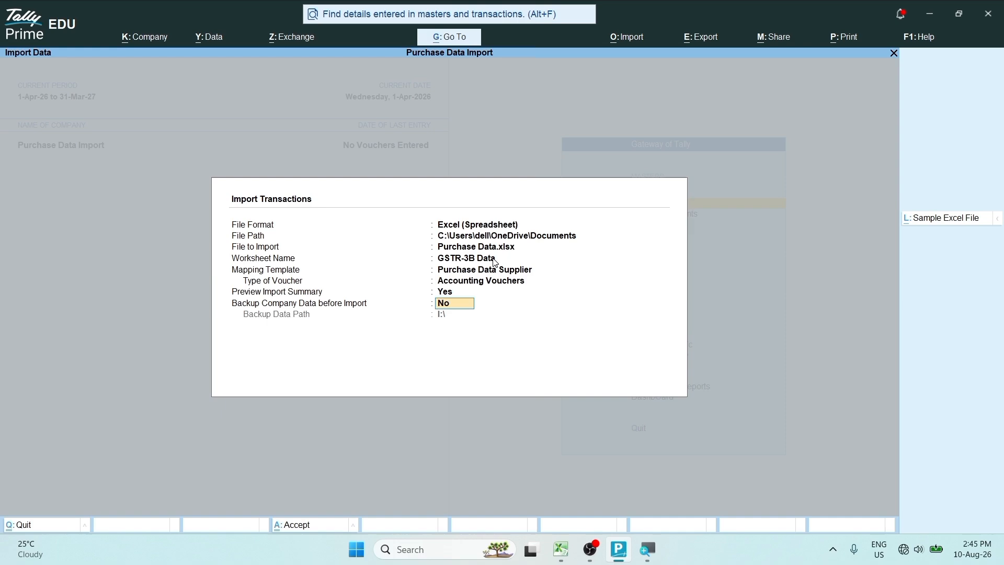
key("Return")
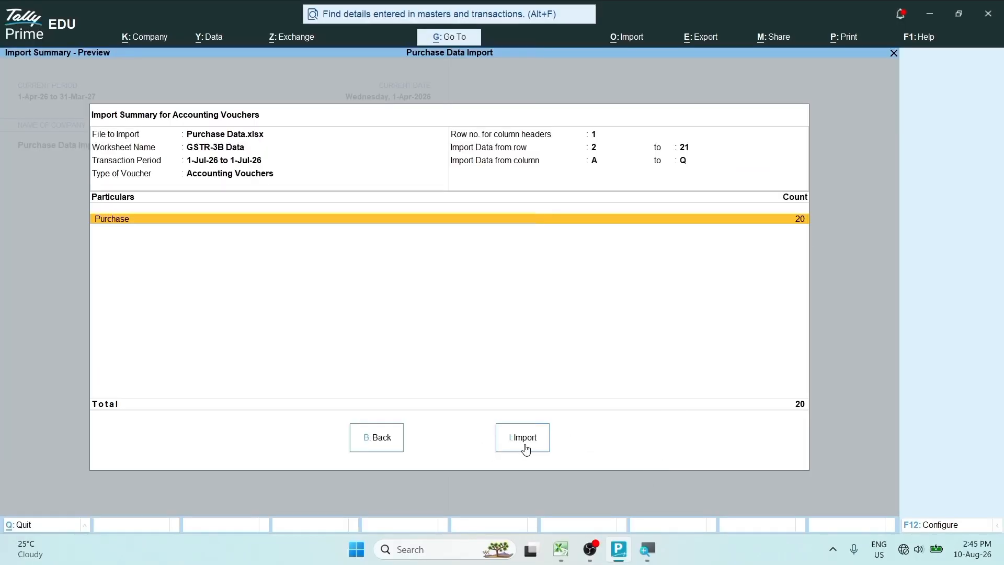
left_click(264, 334)
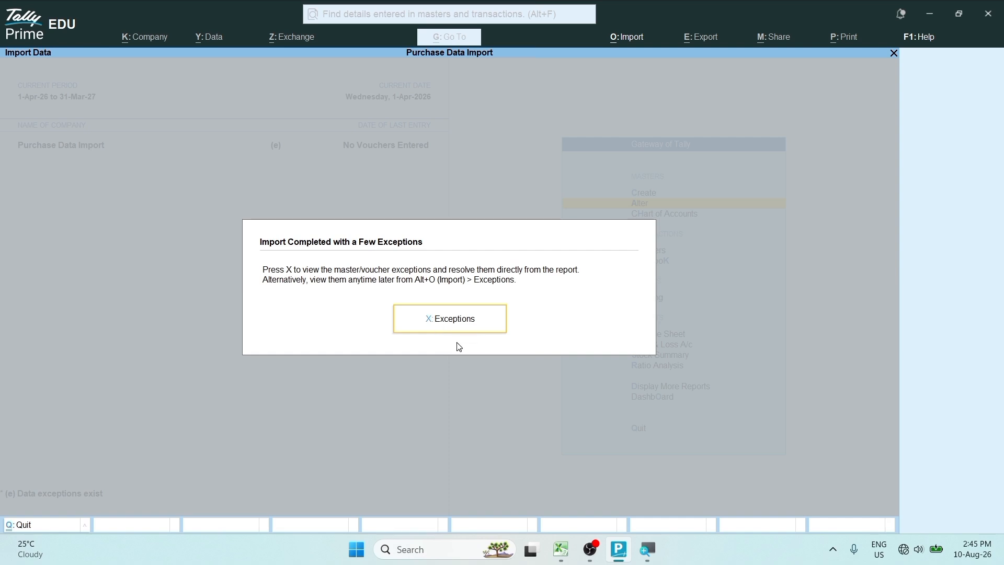
Step: From the missing ledgers in the import exceptions, create the Purchase Ac ledger under Purchase Accounts
left_click(456, 321)
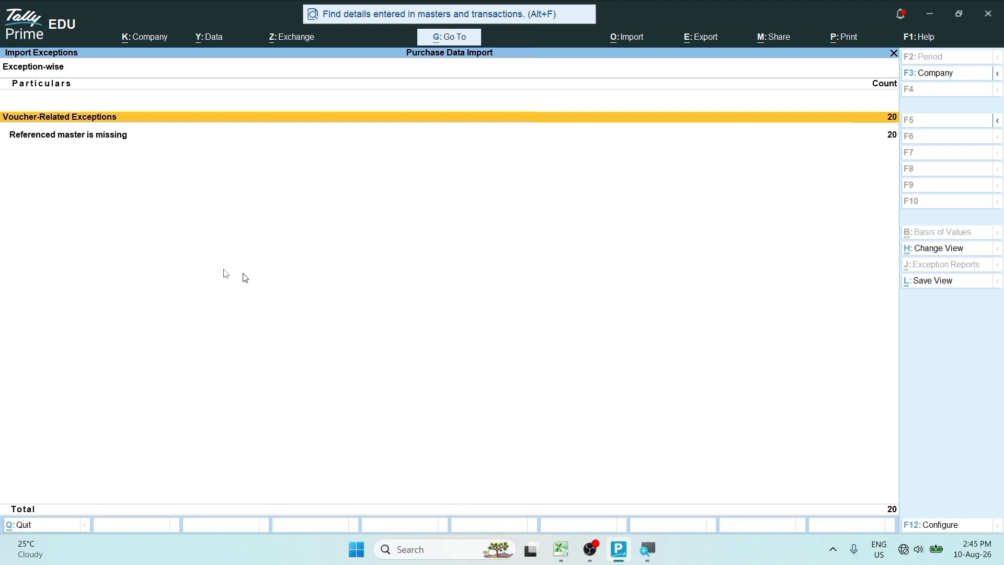
left_click(54, 139)
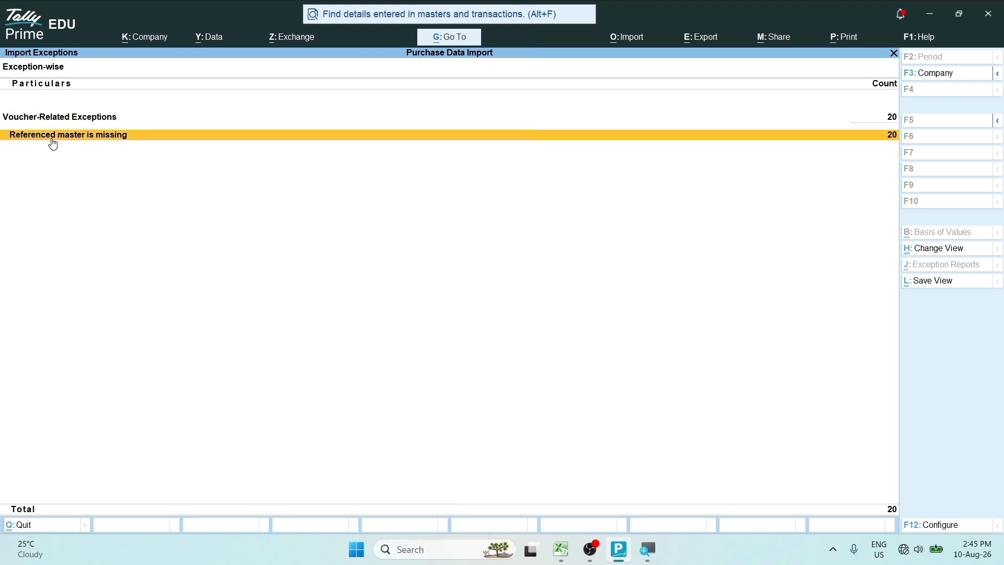
left_click(62, 137)
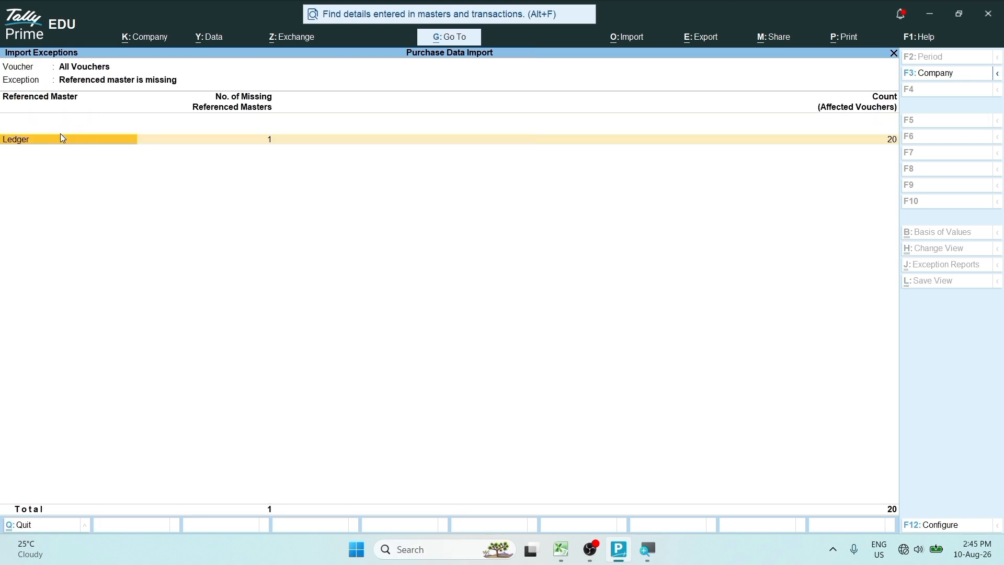
left_click(14, 143)
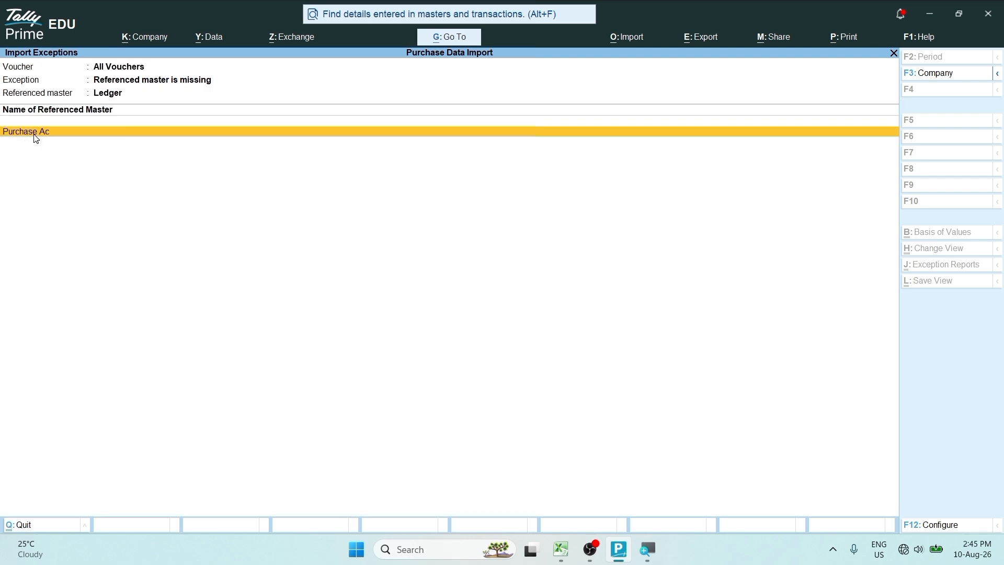
left_click(36, 140)
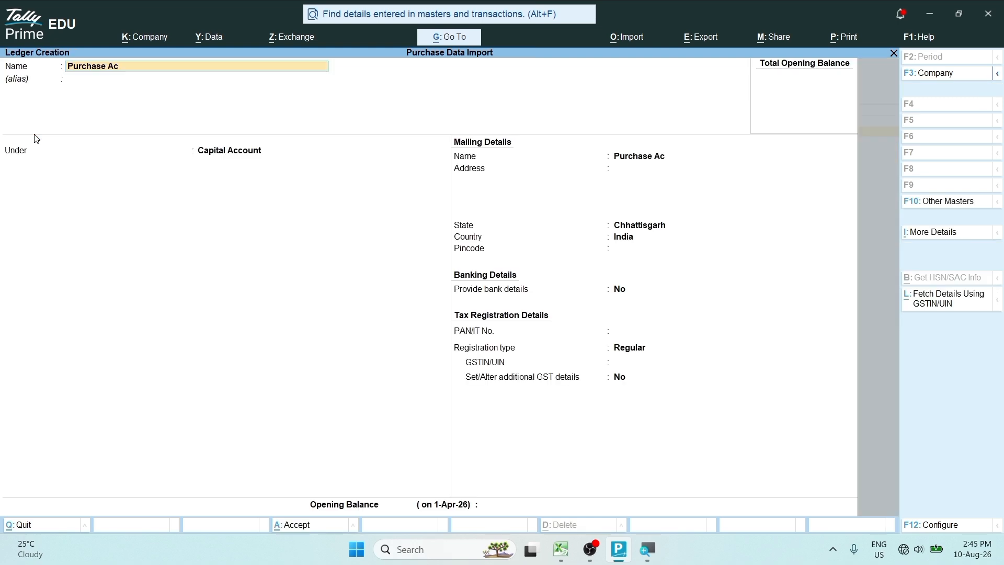
key("Return")
key("Return")
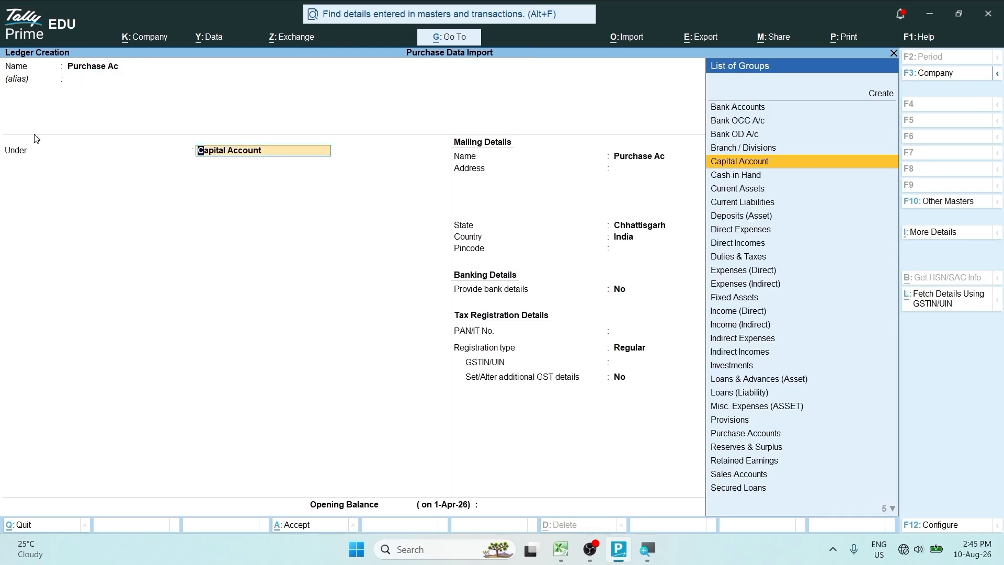
type("Pur")
key("Return")
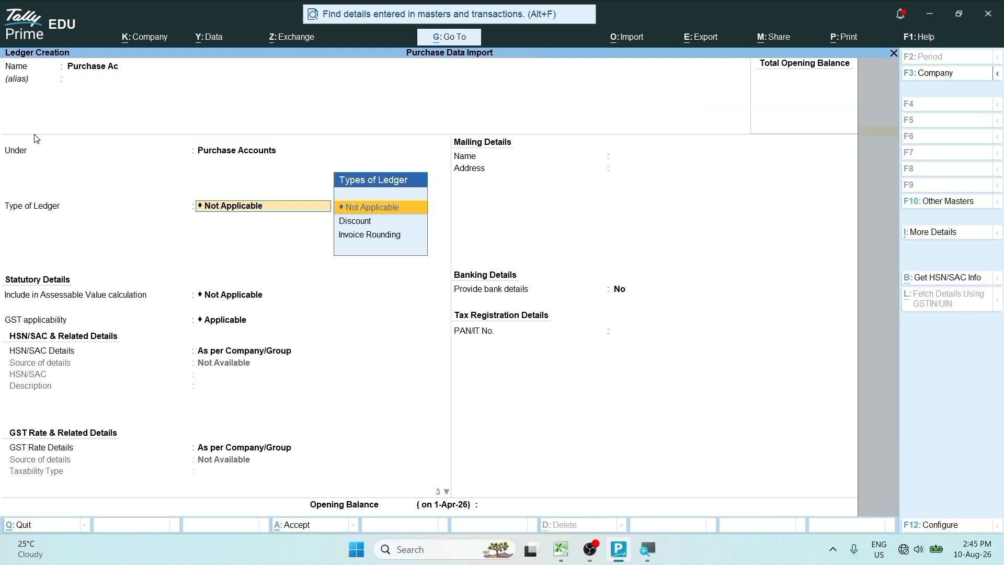
key("ctrl+a")
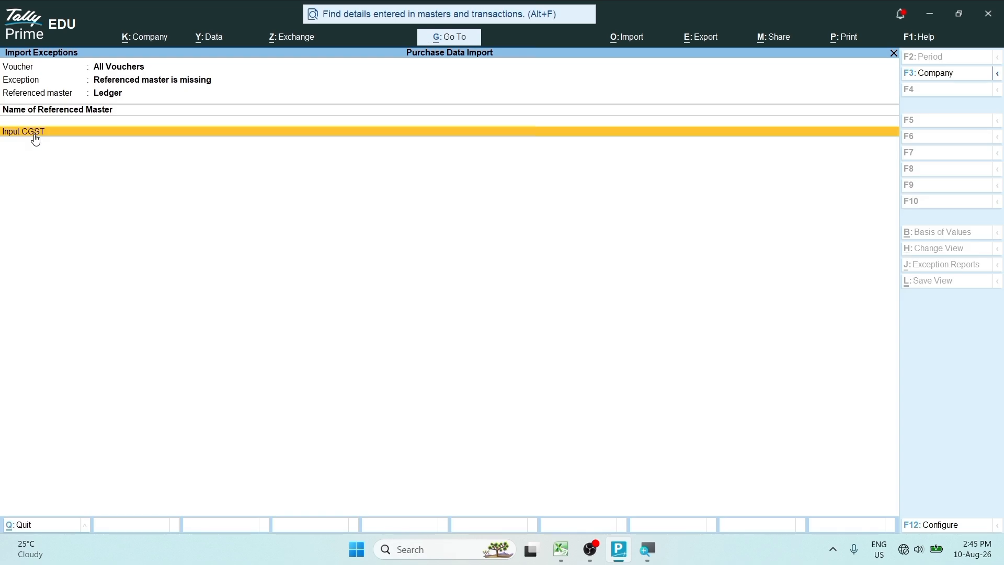
Step: Create the missing Input CGST ledger under Duties & Taxes with duty type GST and tax type CGST
left_click(35, 137)
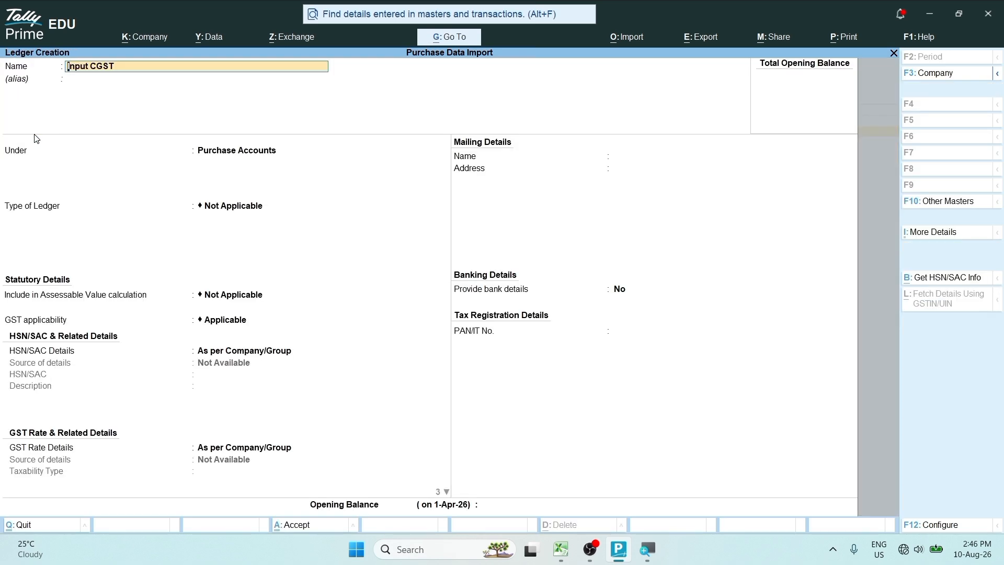
key("Return")
key("Return")
type("Dut")
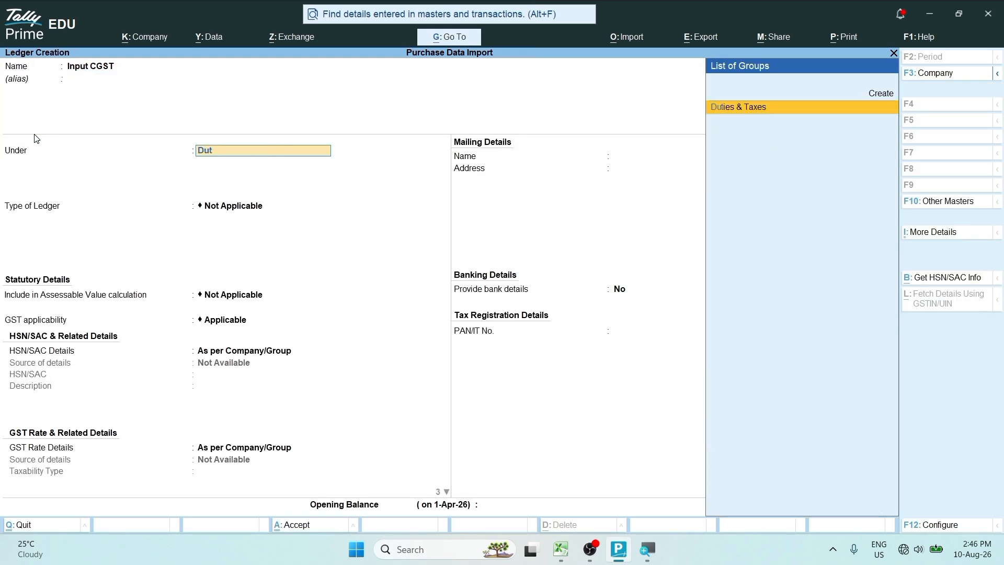
key("Return")
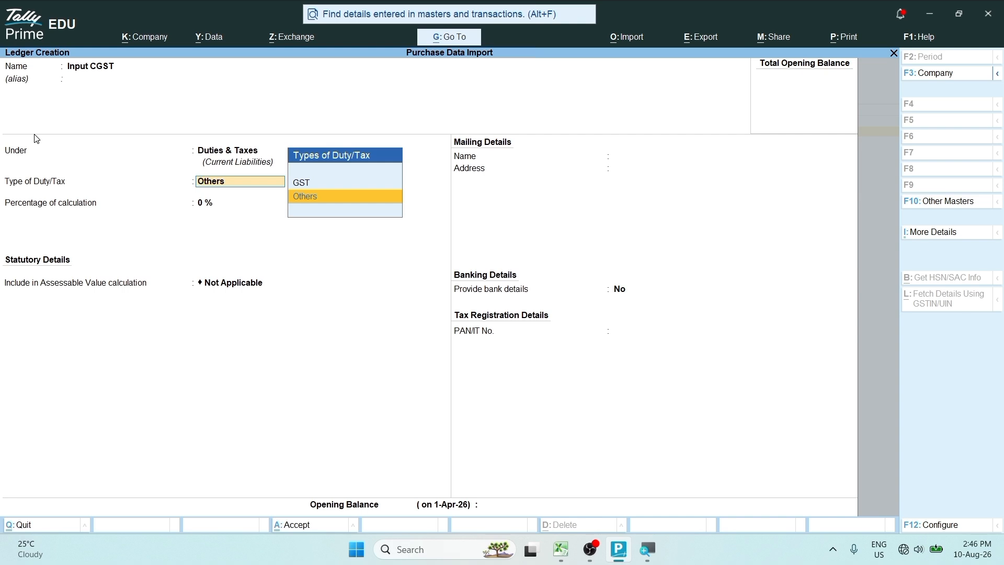
key("Up")
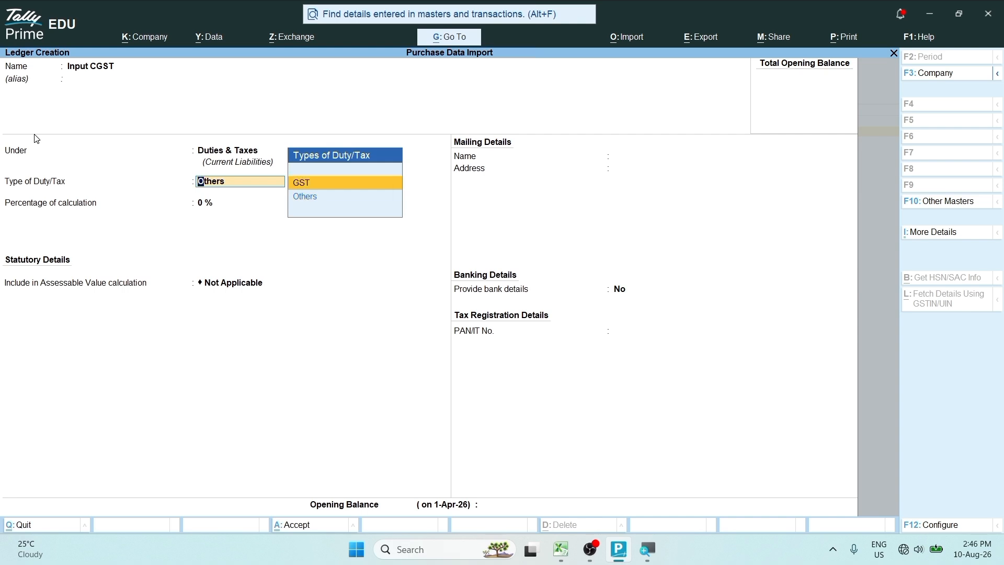
key("Return")
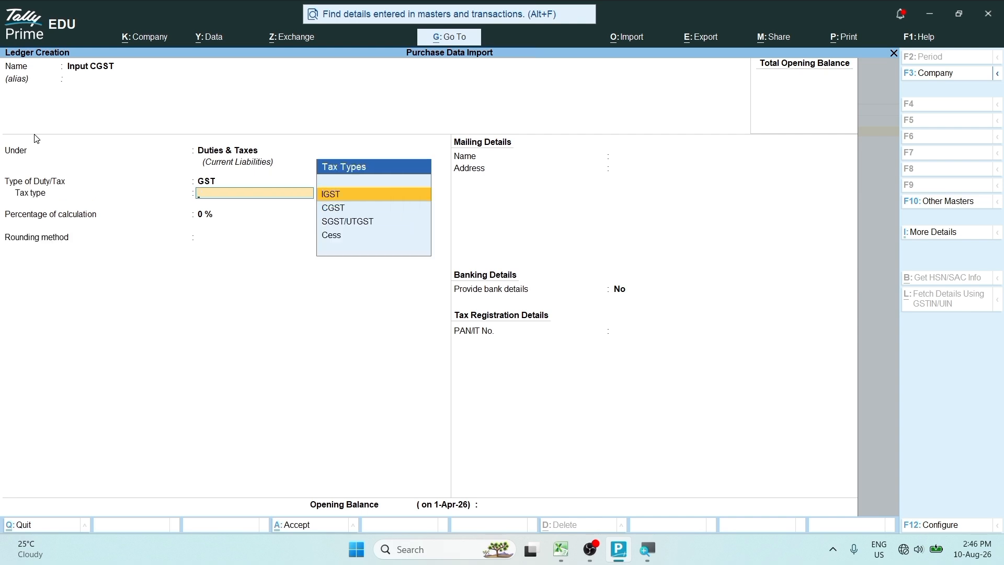
key("Down")
key("Return")
key("ctrl+a")
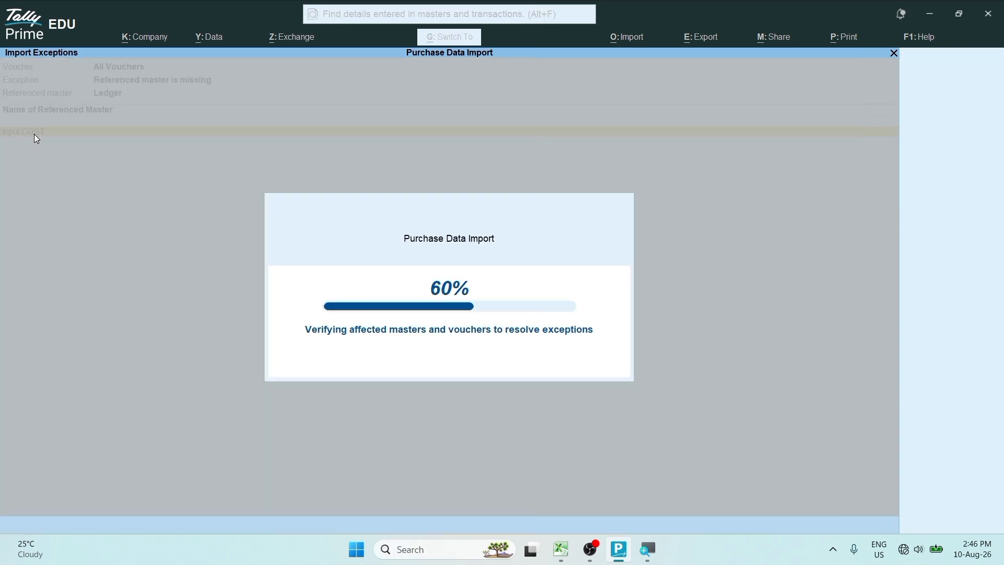
Step: Create the missing Input SGST ledger under Duties & Taxes with duty type GST and tax type SGST/UTGST
key("Return")
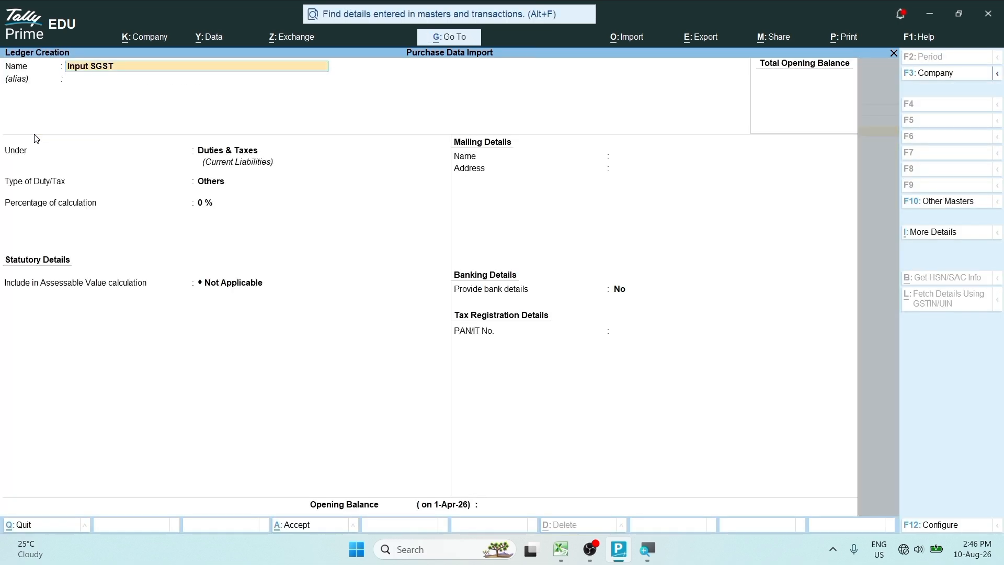
key("Return")
key("Return")
key("Return")
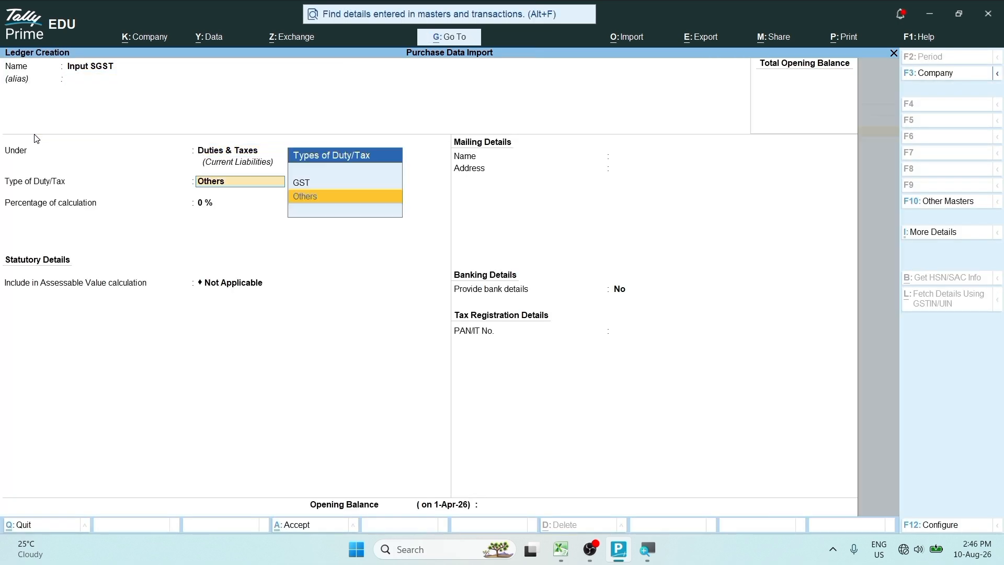
key("Up")
key("Return")
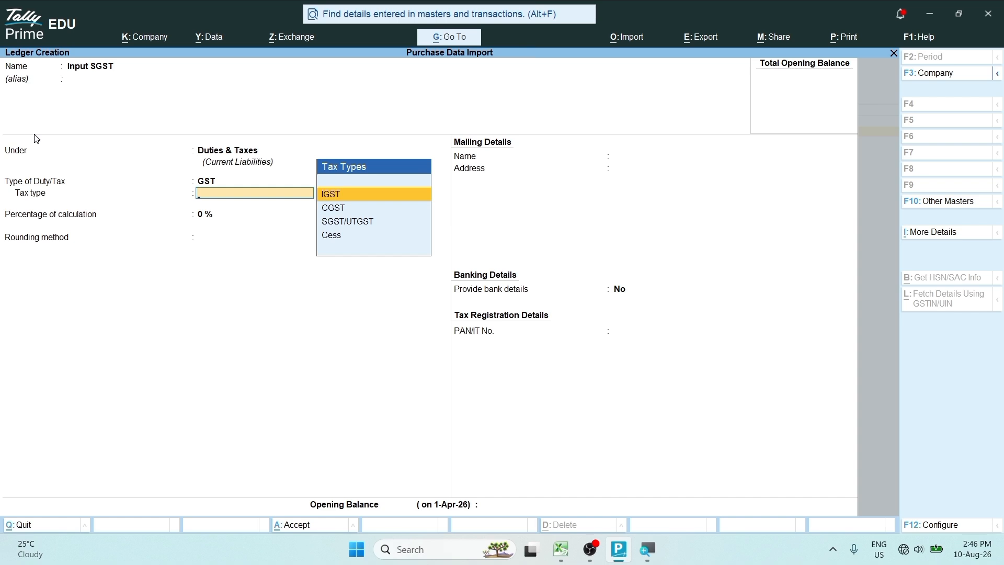
key("Down")
key("Down")
key("Return")
type("9")
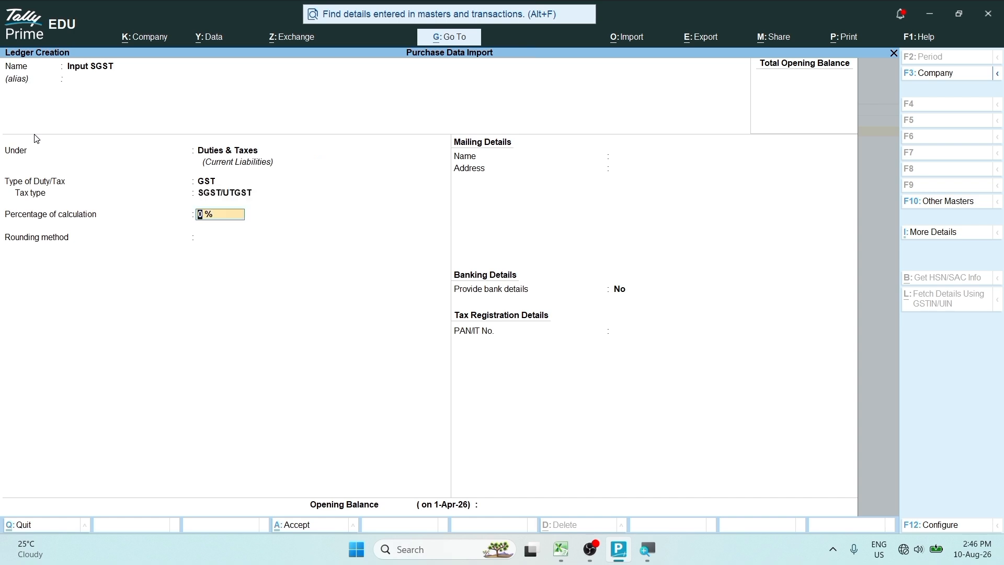
key("ctrl+a")
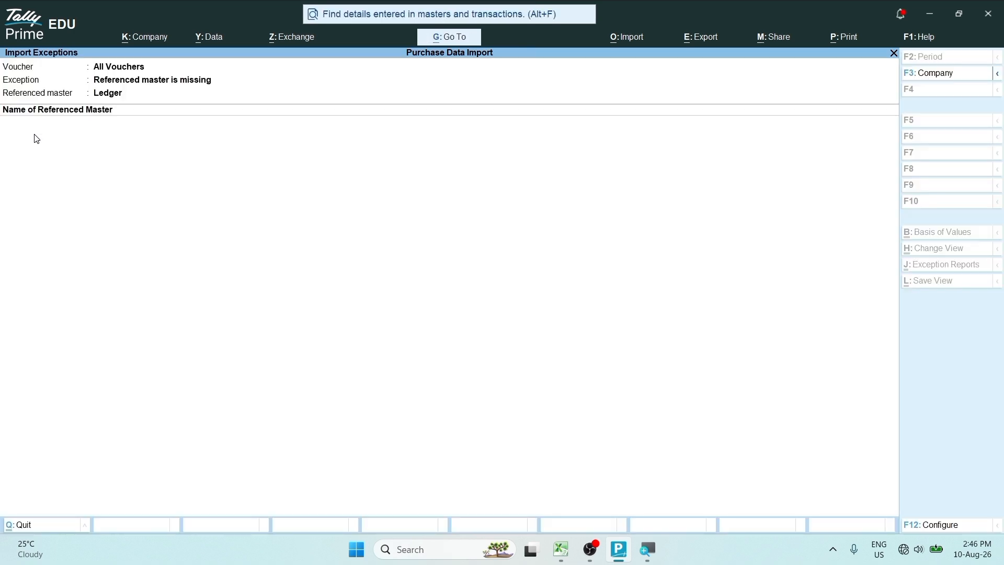
Step: Leave the import exceptions and open the Day Book of the Purchase Data Import company
key("Escape")
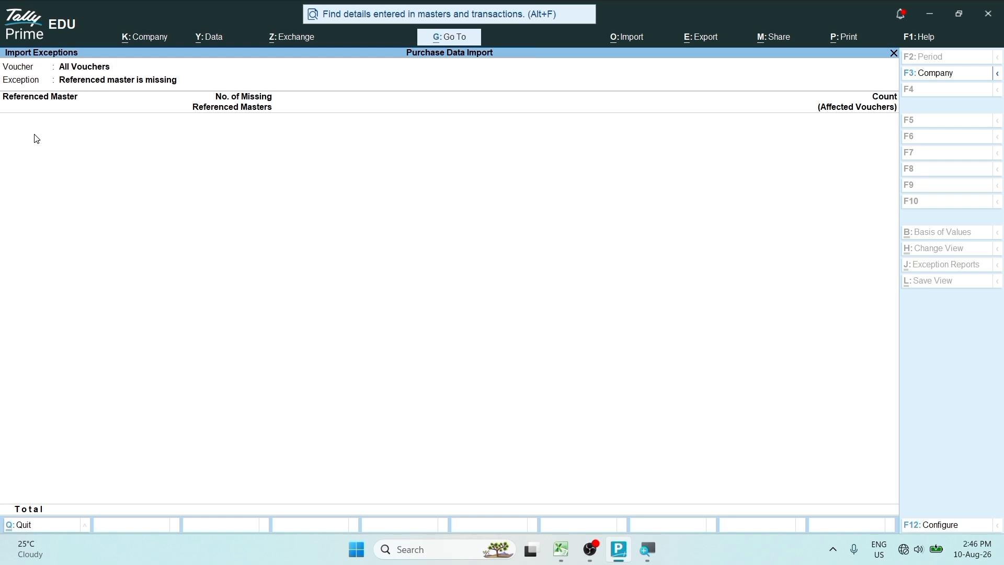
key("Escape")
key("Escape")
key("Escape")
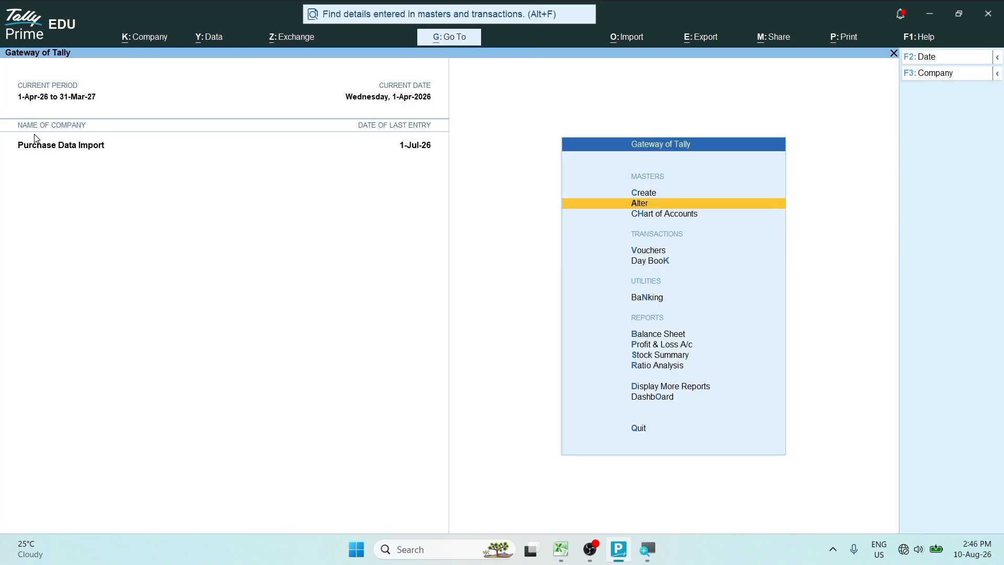
key("Down")
key("Down")
key("Down")
key("Return")
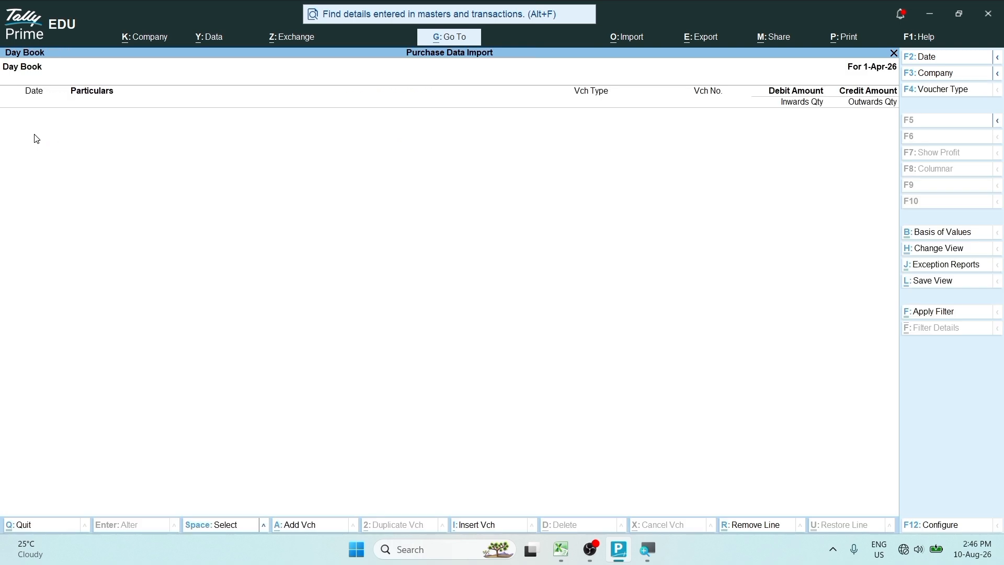
Step: Set the Day Book period to run from 1-4-2026 to 31.3.27
key("F2")
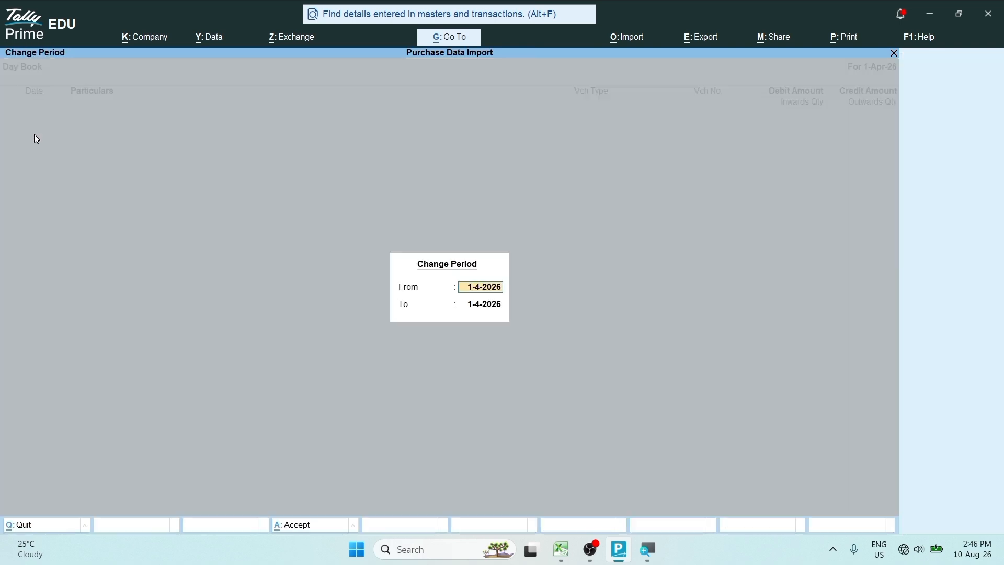
key("Return")
type("31.32")
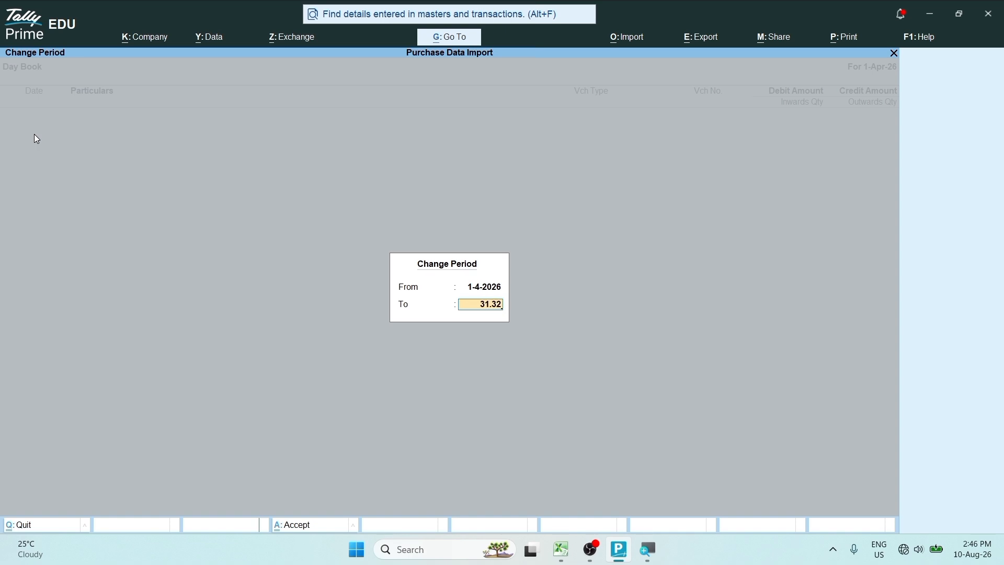
key("BackSpace")
type(".27")
key("Return")
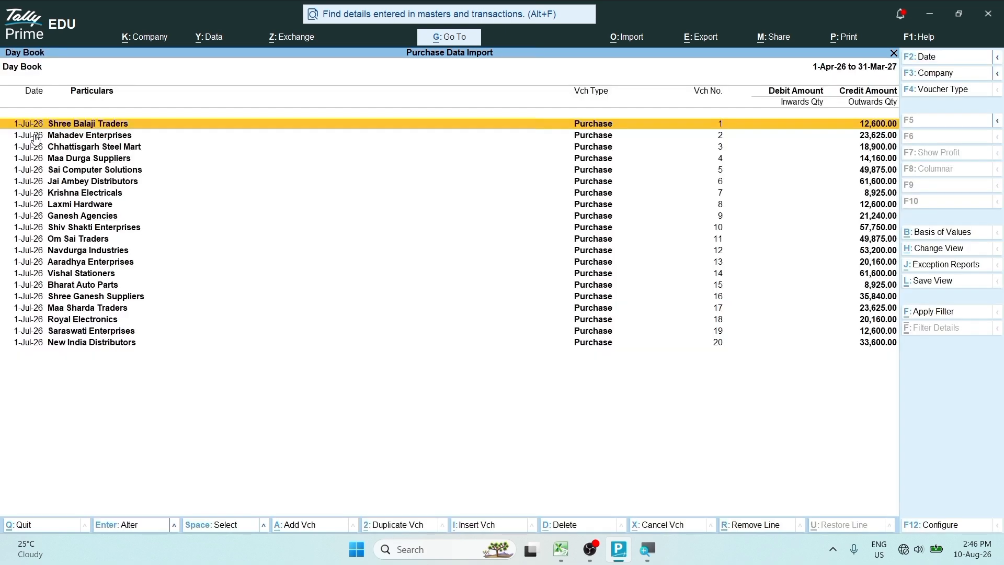
Step: Look over the imported purchase vouchers and open voucher 1 of Shree Balaji Traders
key("Down")
key("Down")
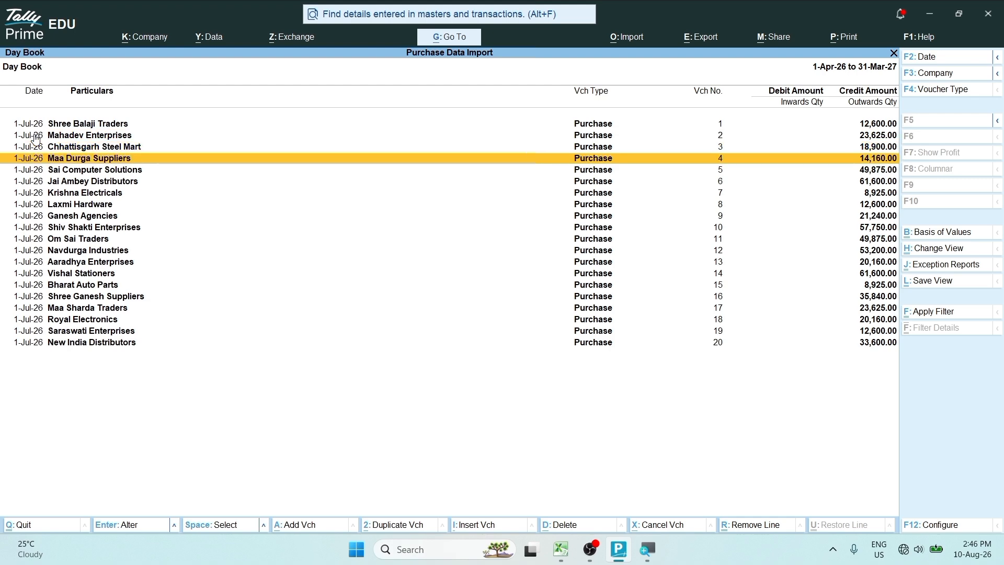
key("Up")
key("Up")
key("Up")
key("Return")
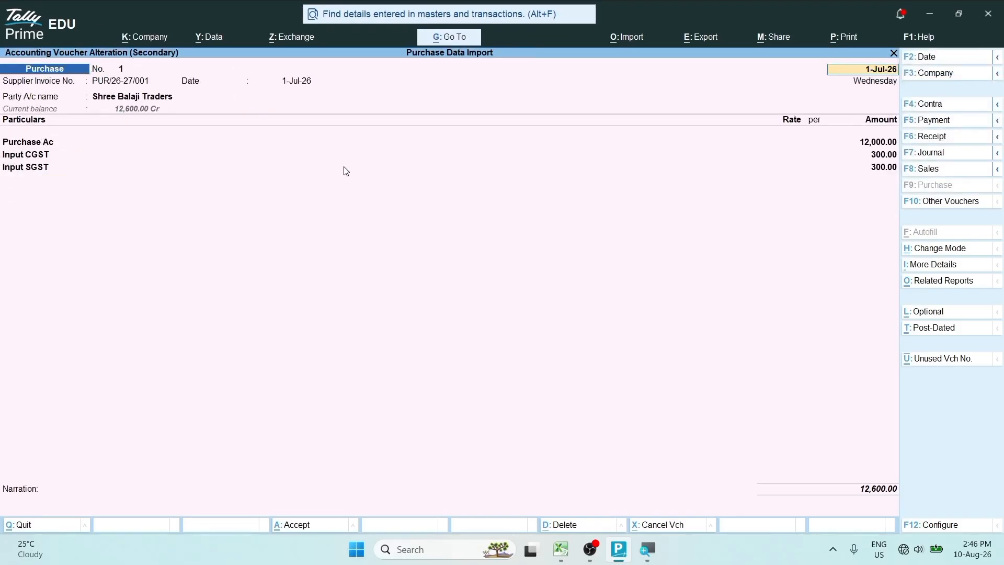
Step: Go through the receipt details and party details of the Shree Balaji Traders purchase voucher, keeping every entry
key("Return")
key("Return")
key("Return")
key("Return")
key("Return")
key("Return")
key("Return")
key("Return")
key("Return")
key("Return")
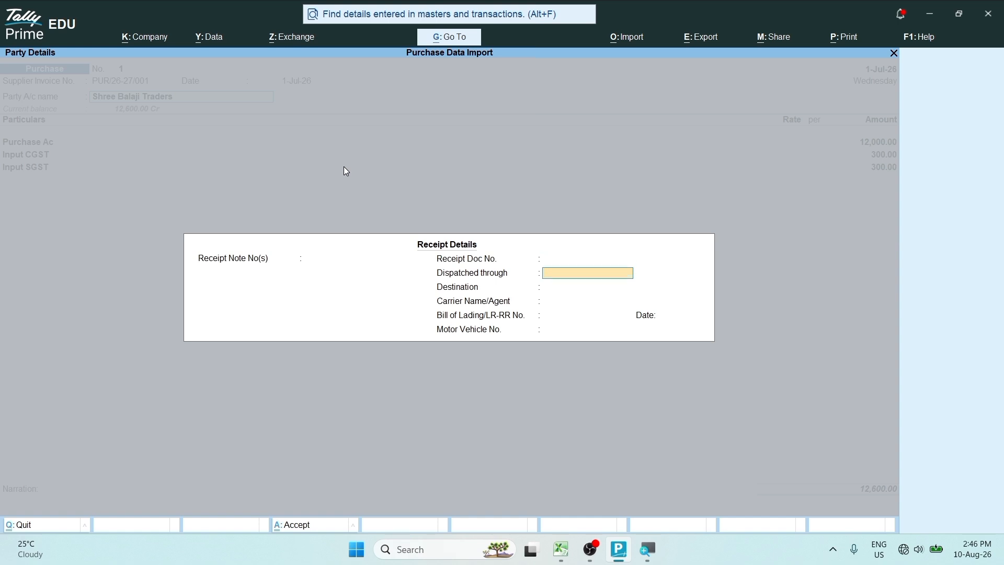
key("Return")
key("Return")
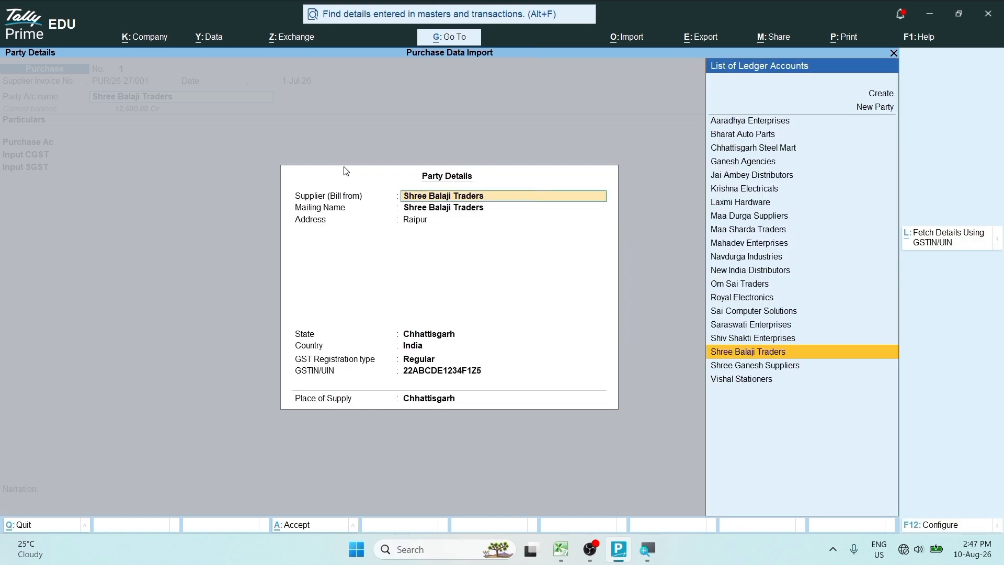
key("Return")
key("Return")
key("Return")
key("Return")
key("Return")
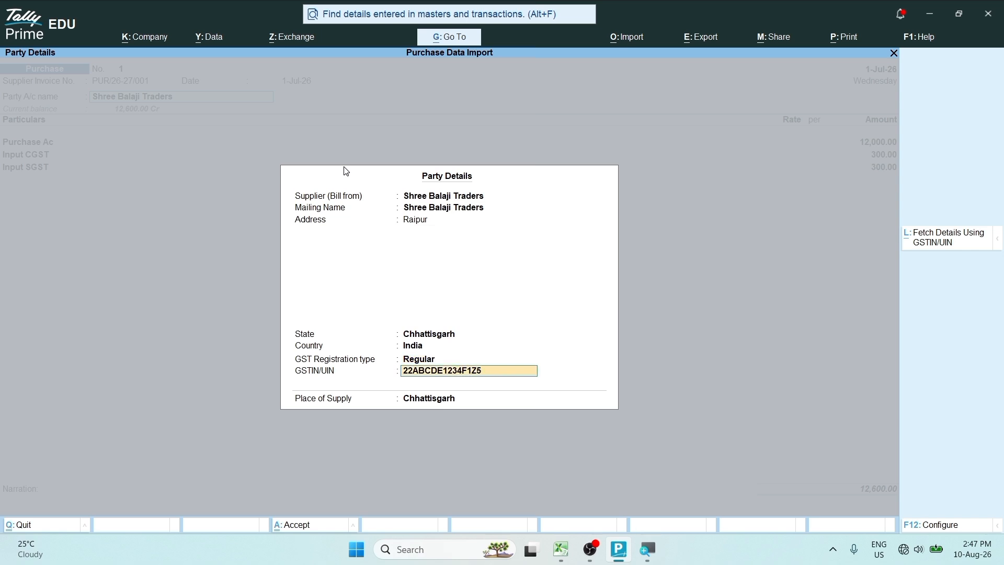
key("Return")
key("Return")
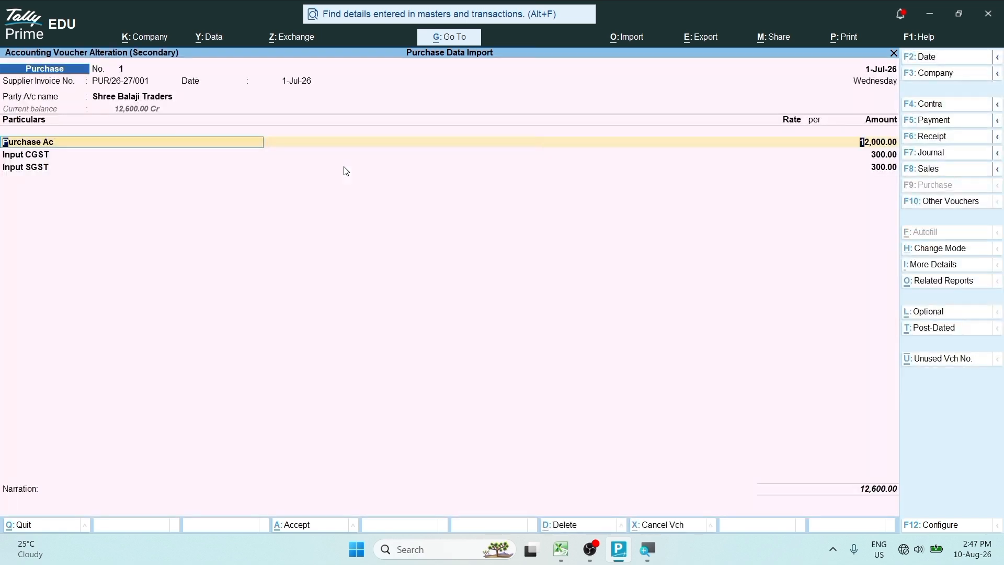
Step: Check the Purchase Ac, Input CGST and Input SGST lines of the Shree Balaji Traders voucher and accept it
key("Return")
key("Return")
key("Return")
key("Return")
key("Return")
key("Return")
key("Return")
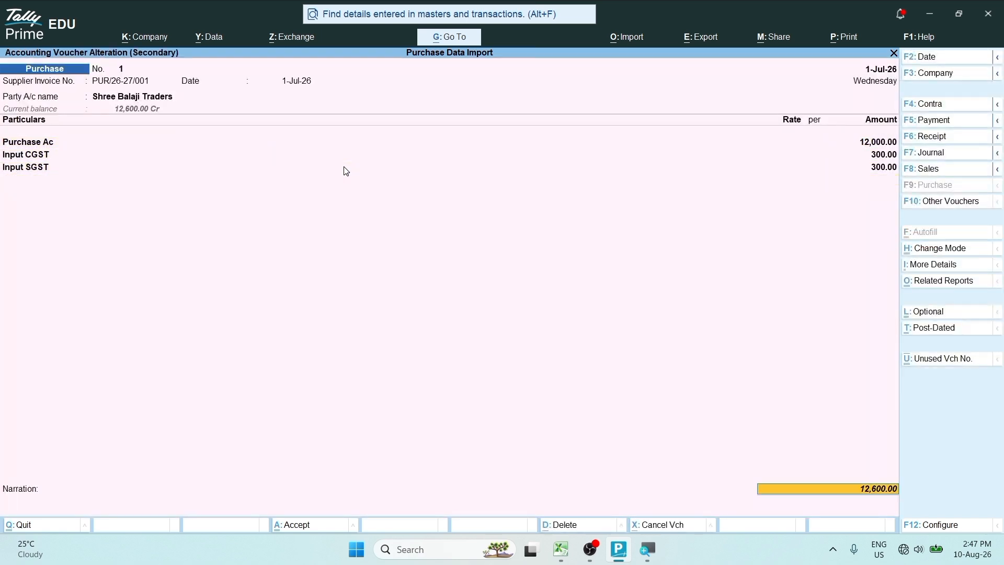
key("Return")
key("Return")
key("Return")
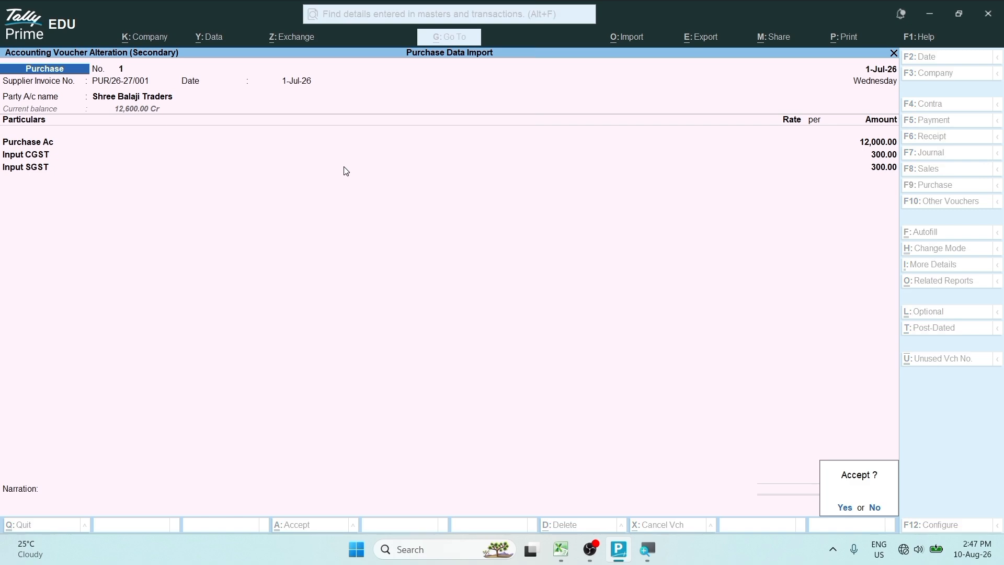
key("Return")
Step: Open purchase voucher 2 of Mahadev Enterprises and go through its receipt details and party details
key("Down")
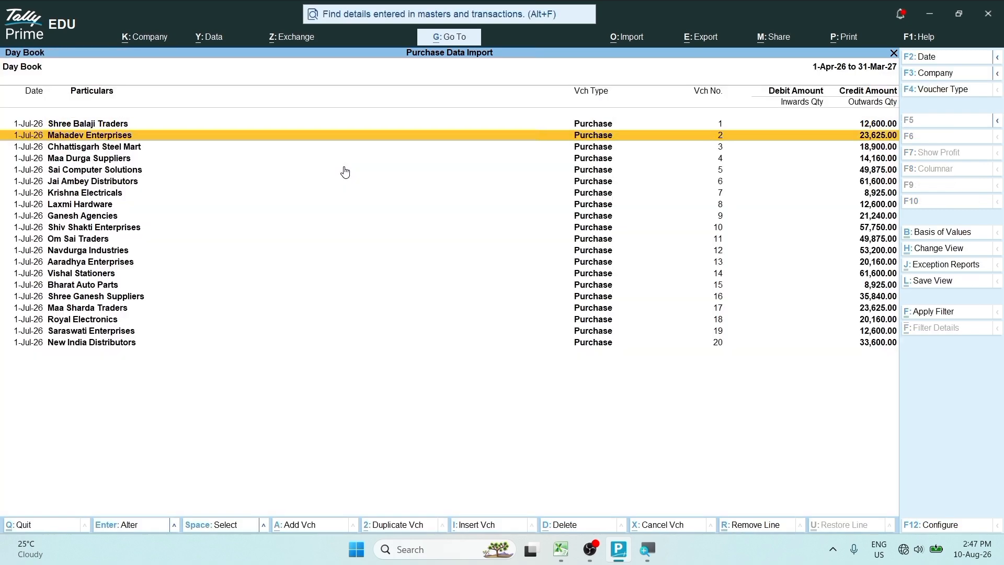
key("Return")
key("Return")
key("Return")
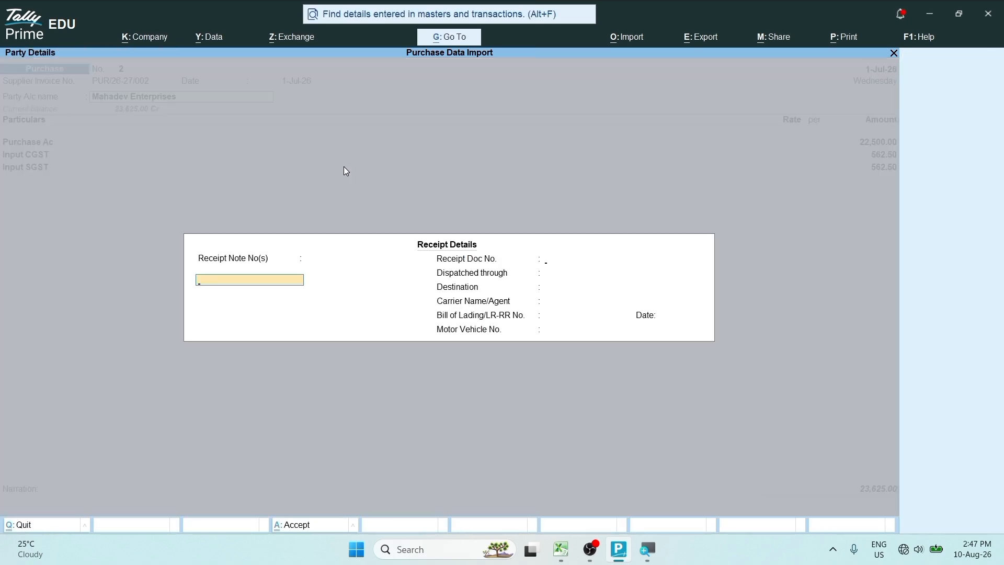
key("Return")
key("Return")
key("Return")
key("Return")
key("Return")
key("Return")
key("Return")
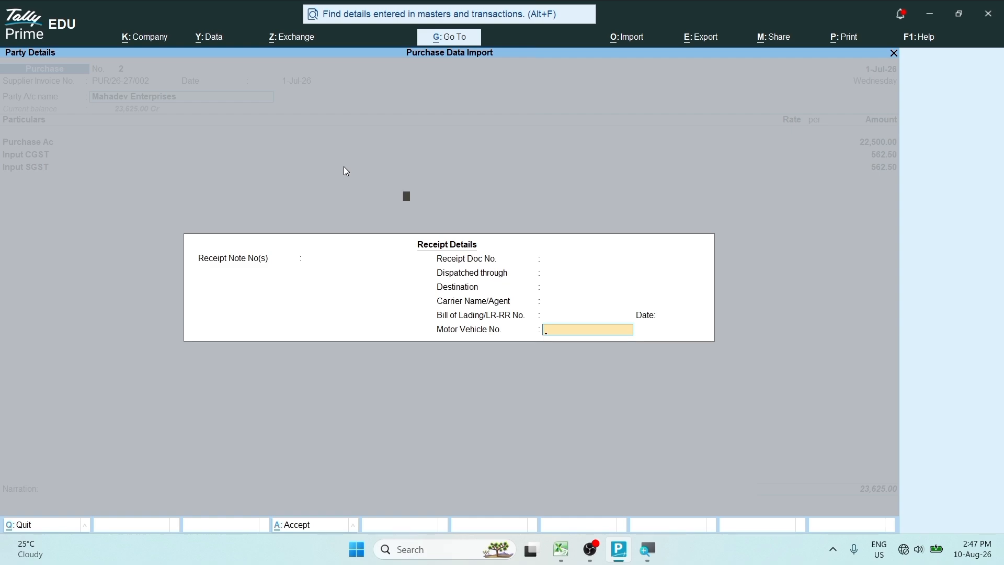
key("Return")
key("Return")
key("Return")
key("Return")
key("Return")
key("Return")
key("Return")
key("Return")
key("Return")
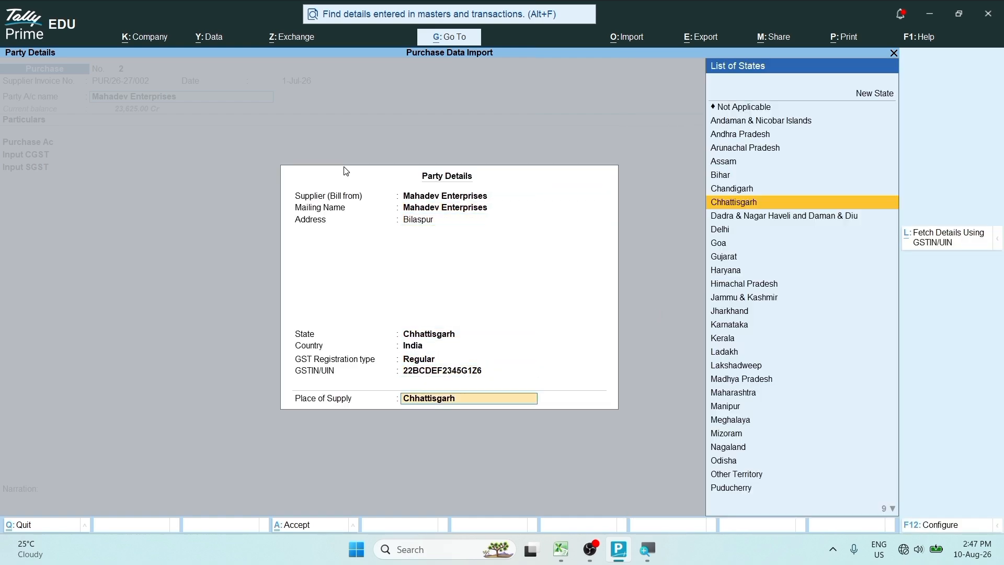
key("Return")
Step: Check the ledger lines of the Mahadev Enterprises voucher, accept it and return to the Gateway of Tally
key("Return")
key("Return")
key("Return")
key("Return")
key("Return")
key("Return")
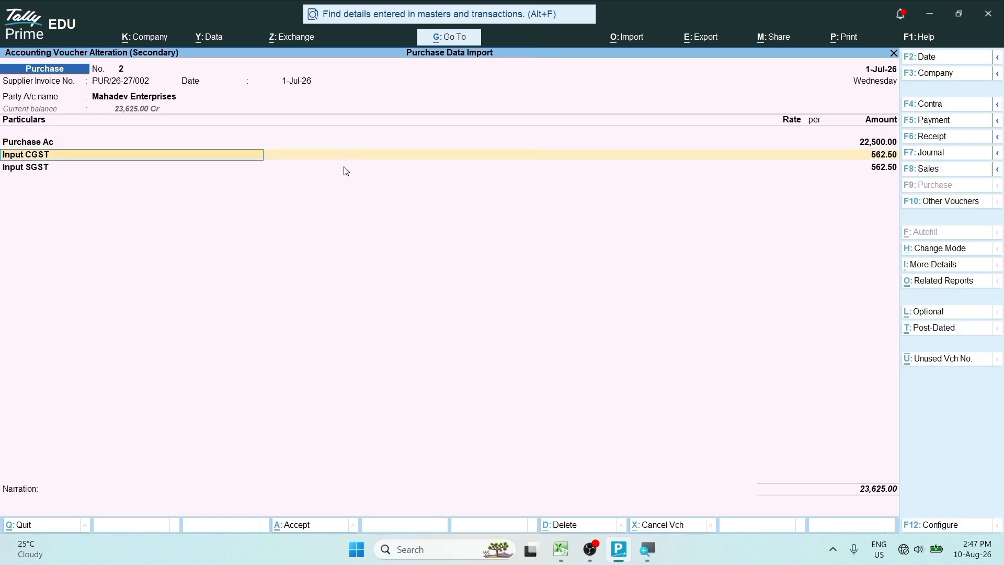
key("Return")
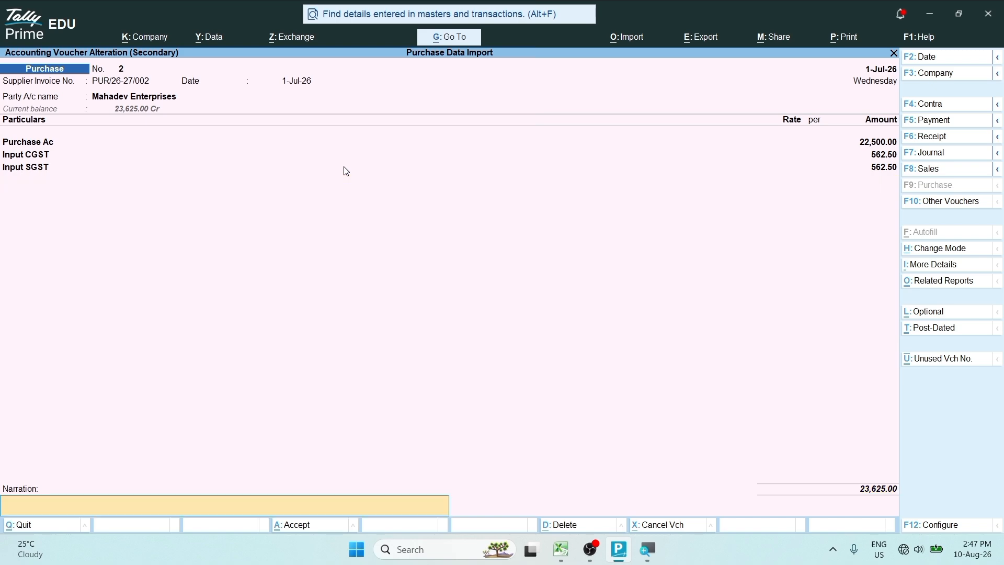
key("Return")
key("Return")
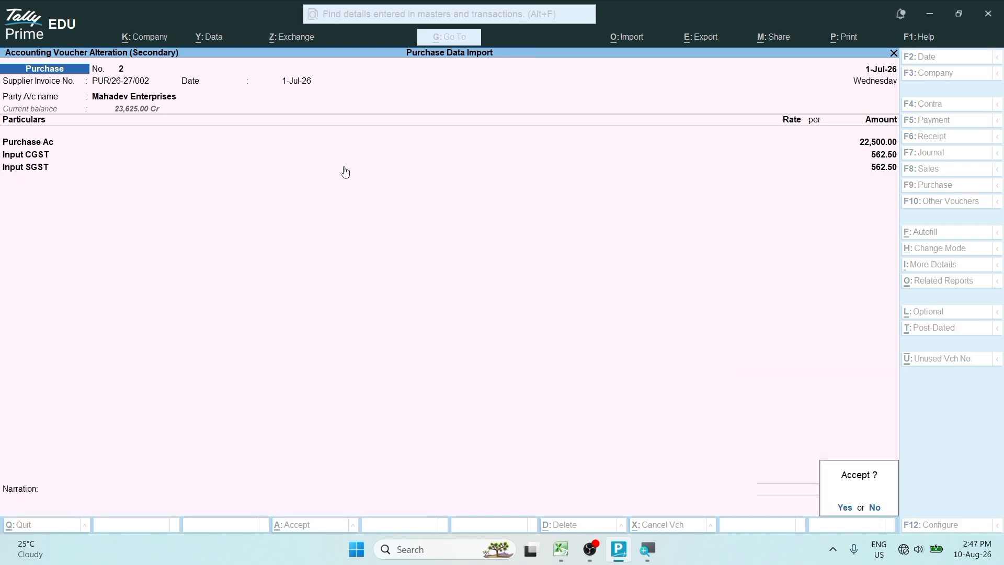
key("Return")
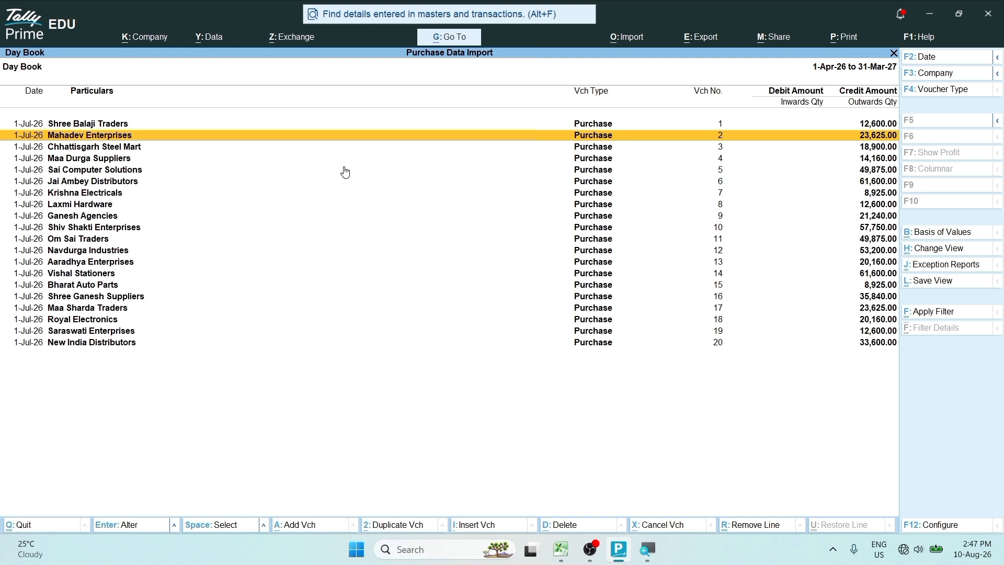
key("Escape")
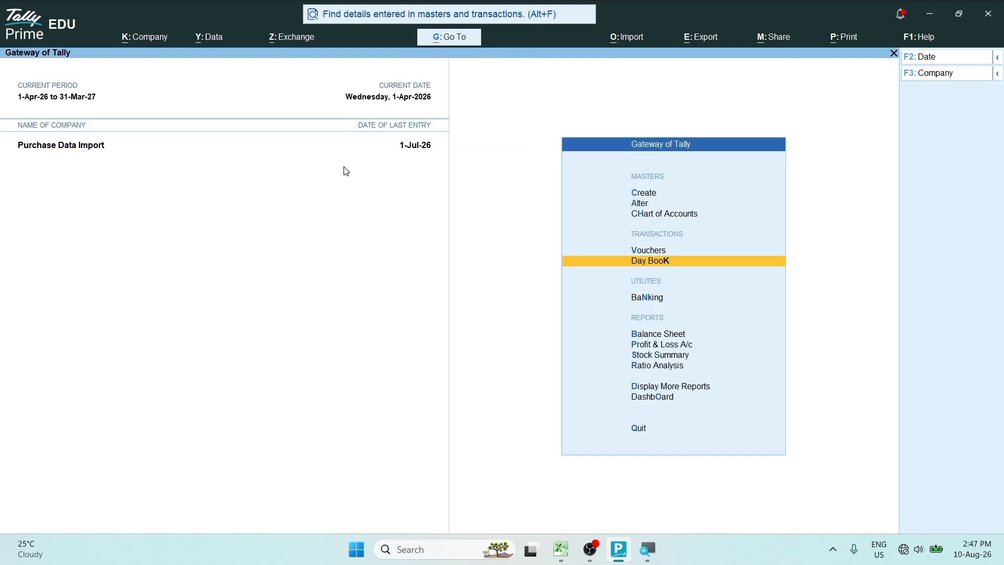